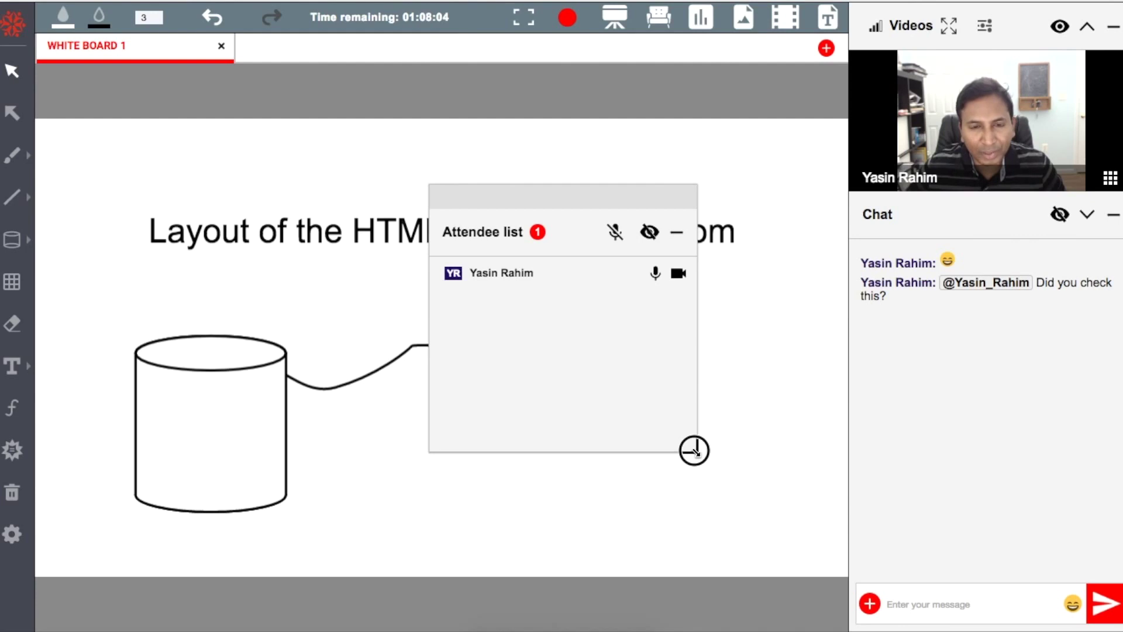
- Enlarge the floating attendee list and return it to its docked place in the sidebar
drag(693, 450, 752, 516)
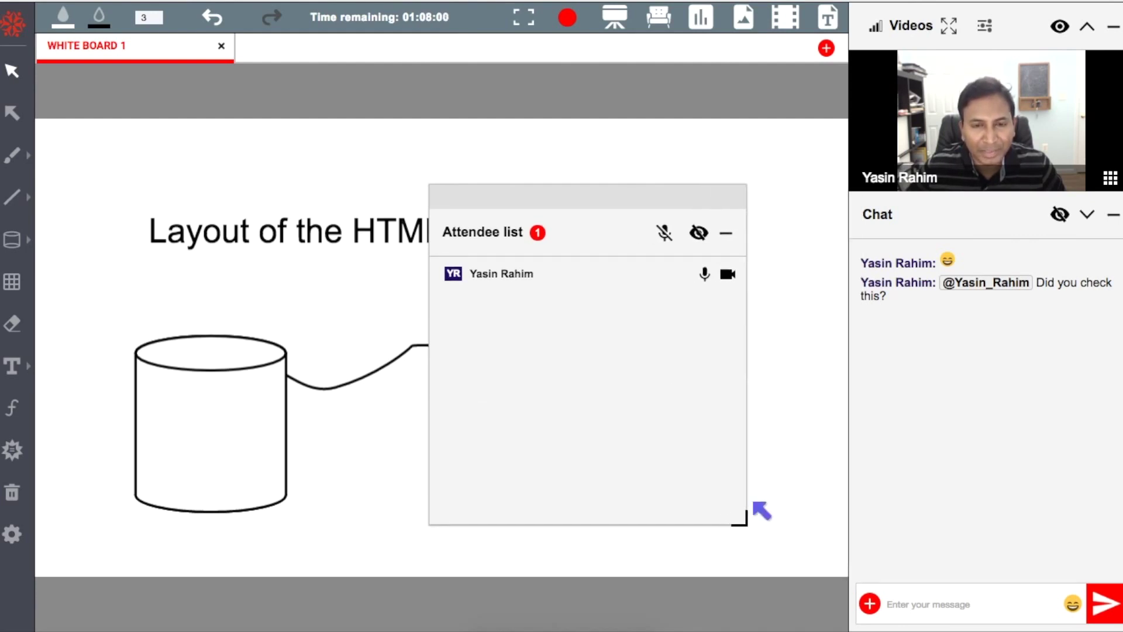
click(726, 239)
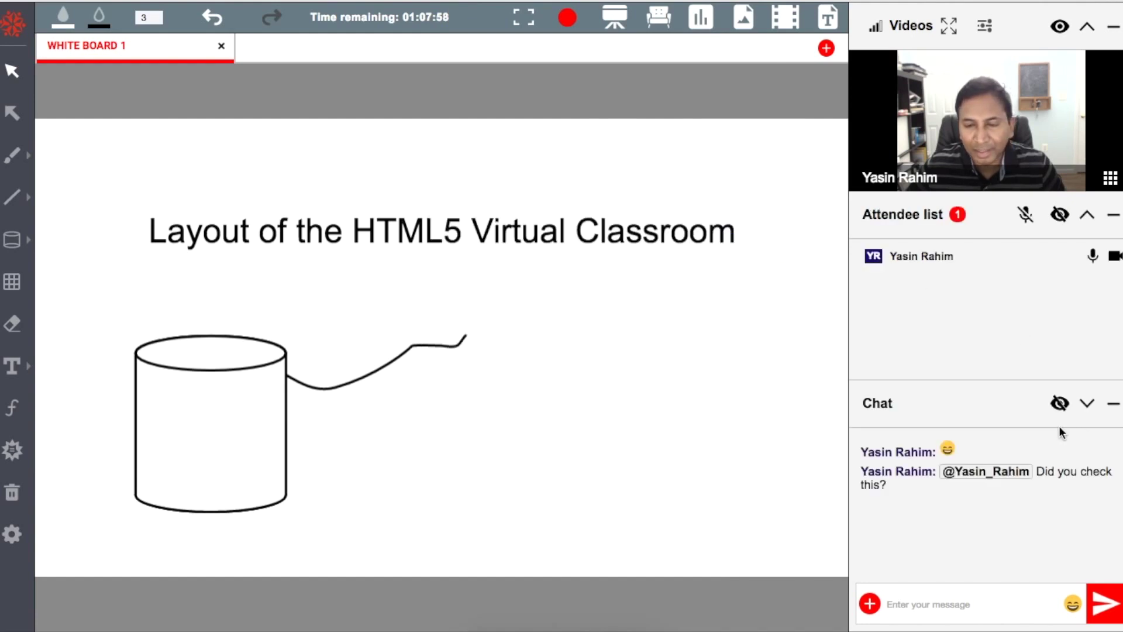
- Detach the chat panel, enlarge it, move it over the sidebar and dock it again
click(1113, 404)
drag(696, 448, 791, 582)
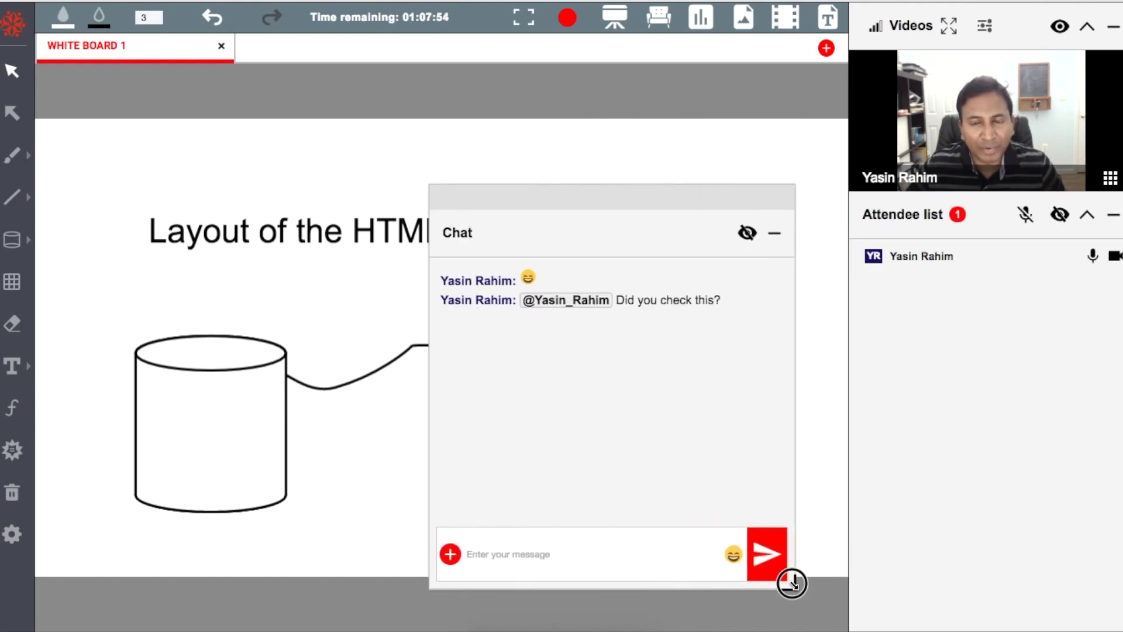
drag(667, 198, 968, 250)
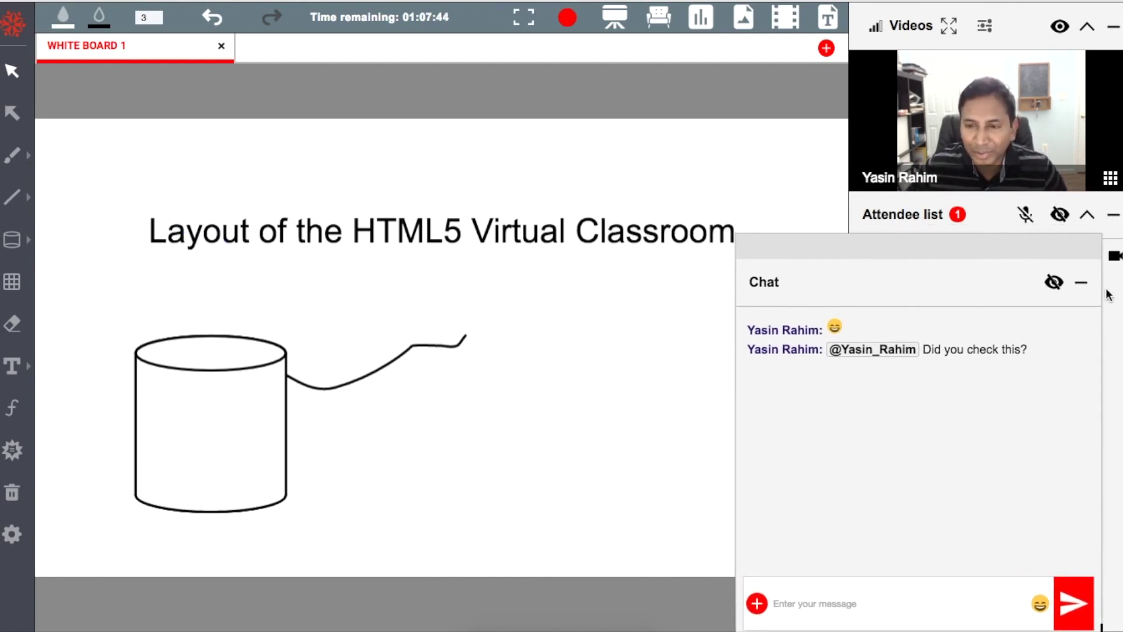
click(1081, 289)
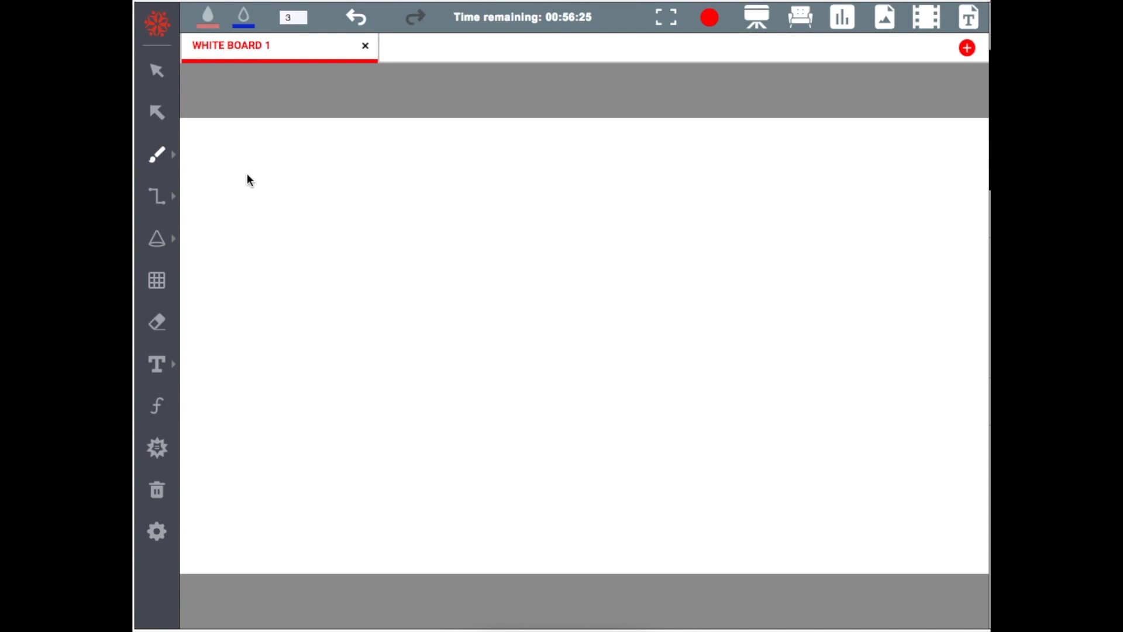
- Draw a wavy line, a nearly straight line, a square root of 2 and the word "Hello" freehand in blue with the Pencil tool
click(162, 164)
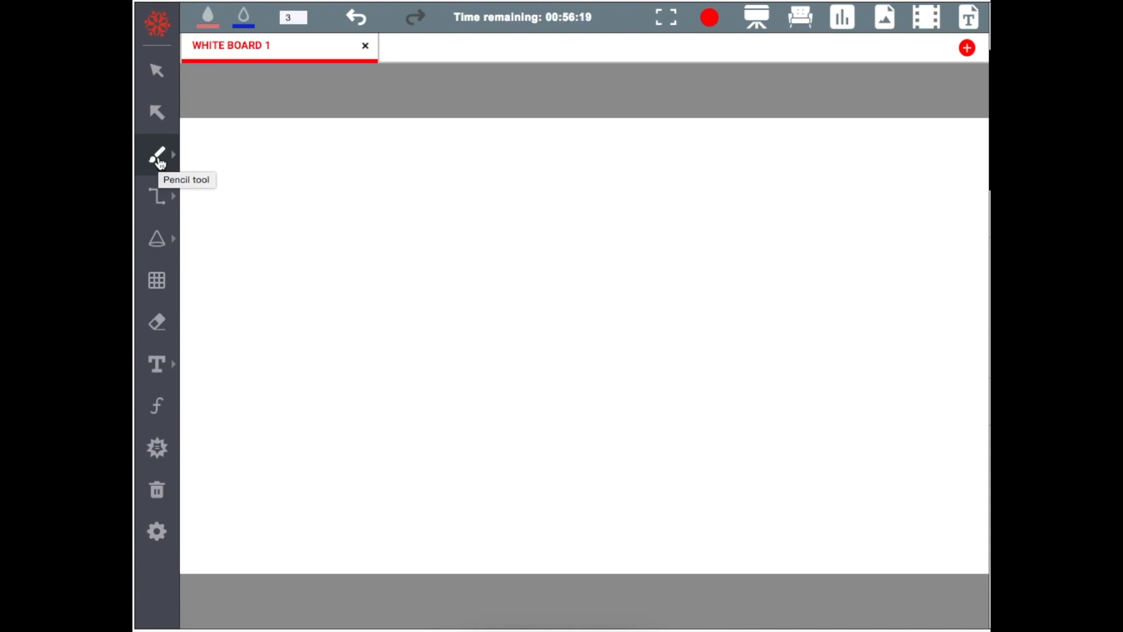
mouse_move(280, 175)
mouse_down()
mouse_move(377, 232)
mouse_move(614, 212)
mouse_up()
drag(341, 288, 659, 256)
drag(647, 313, 764, 232)
mouse_move(748, 296)
mouse_down()
mouse_move(792, 296)
mouse_move(766, 349)
mouse_up()
drag(284, 365, 324, 491)
drag(327, 354, 394, 487)
mouse_move(282, 446)
mouse_down()
mouse_move(374, 443)
mouse_move(416, 414)
mouse_move(447, 452)
mouse_move(483, 446)
mouse_move(556, 409)
mouse_move(564, 377)
mouse_move(602, 366)
mouse_up()
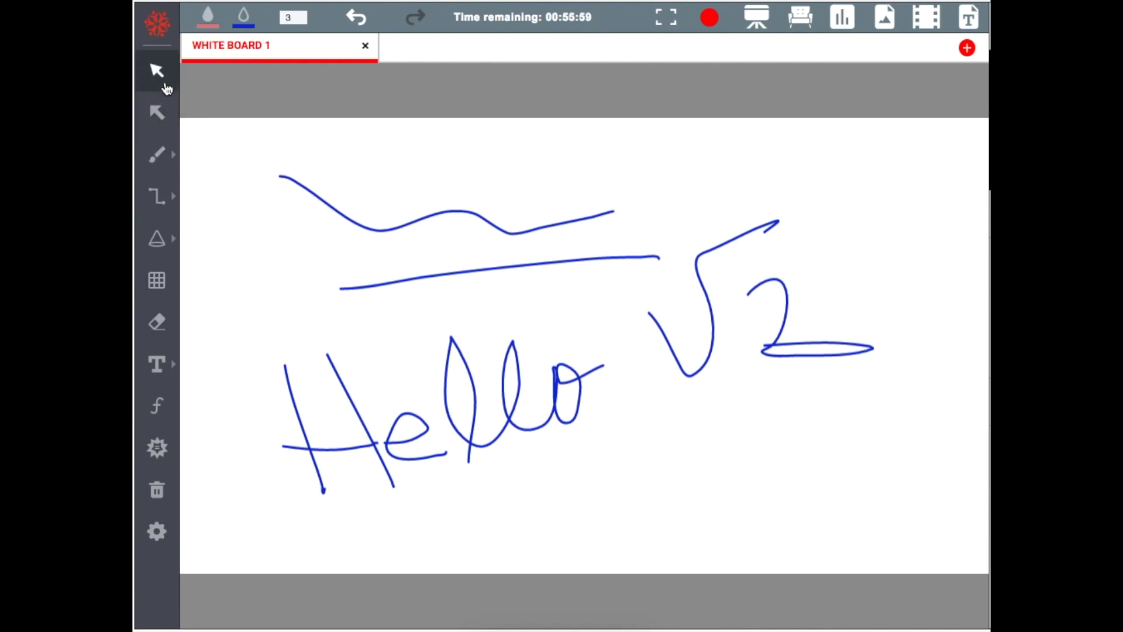
- Move the wavy line slightly up and to the right, and pull its second point down to make a steep drop
click(545, 231)
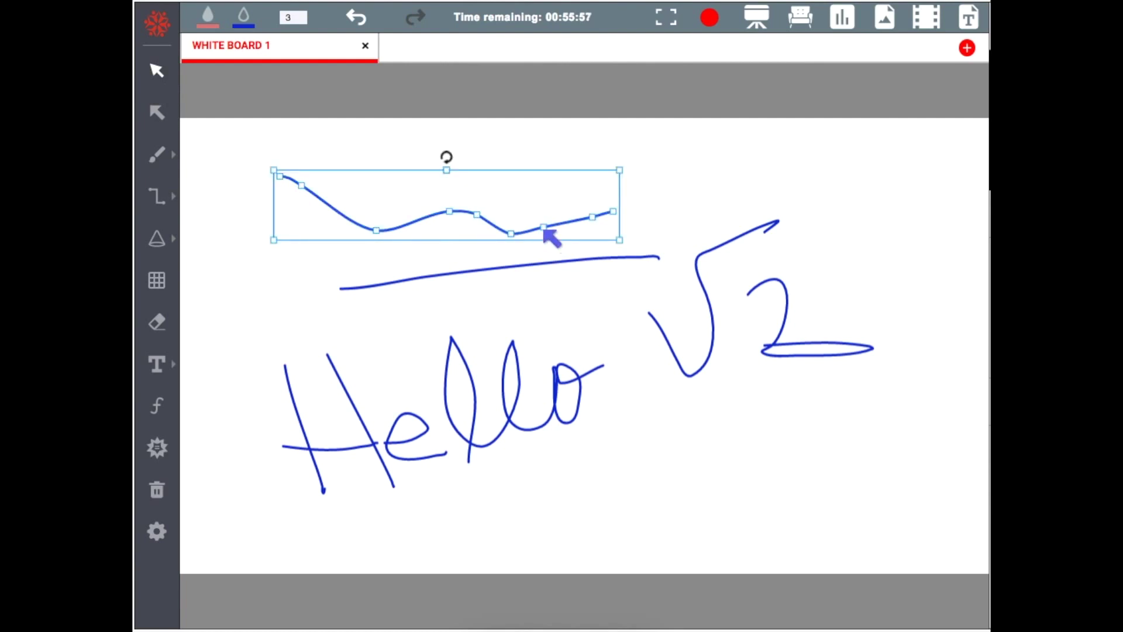
mouse_move(504, 232)
mouse_down()
mouse_move(684, 220)
mouse_move(500, 218)
mouse_move(567, 216)
mouse_move(508, 223)
mouse_up()
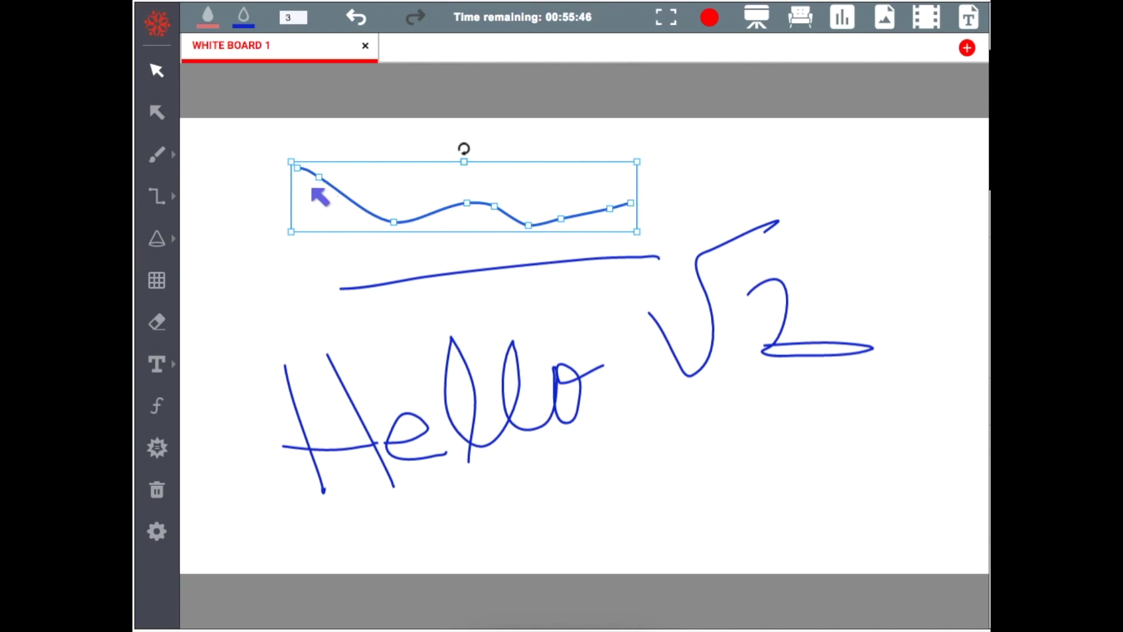
drag(319, 178, 304, 225)
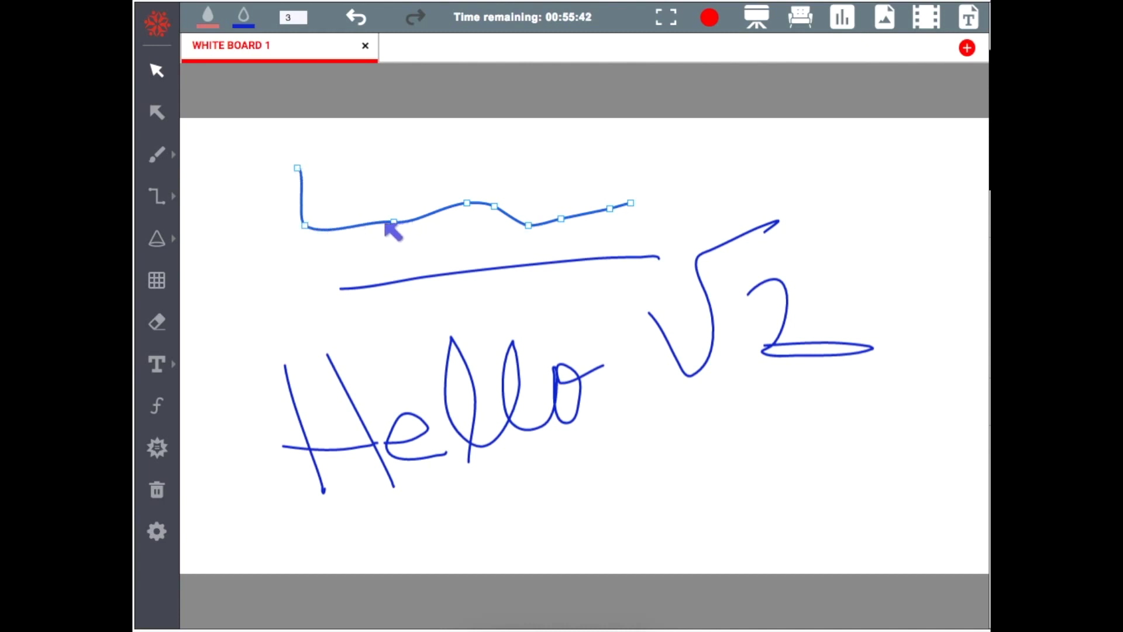
- Reshape the wavy line by pulling the point just past its middle up and to the right into a sharp peak, and deselect it
click(483, 212)
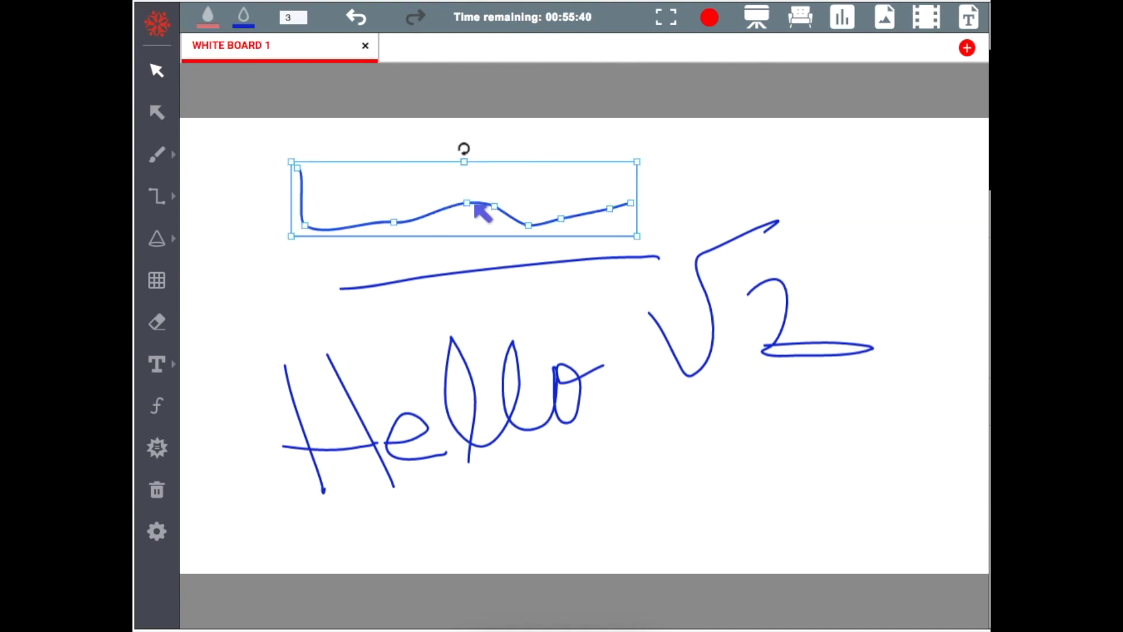
click(494, 204)
click(494, 204)
click(494, 204)
mouse_move(494, 204)
mouse_down()
mouse_move(517, 169)
mouse_move(552, 165)
mouse_up()
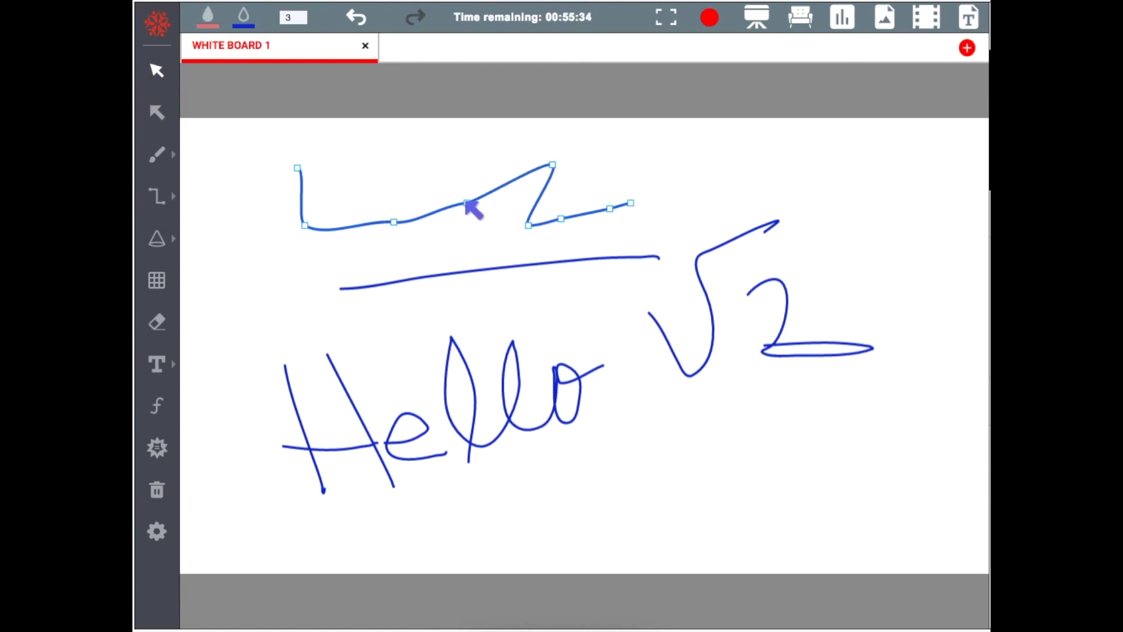
click(248, 186)
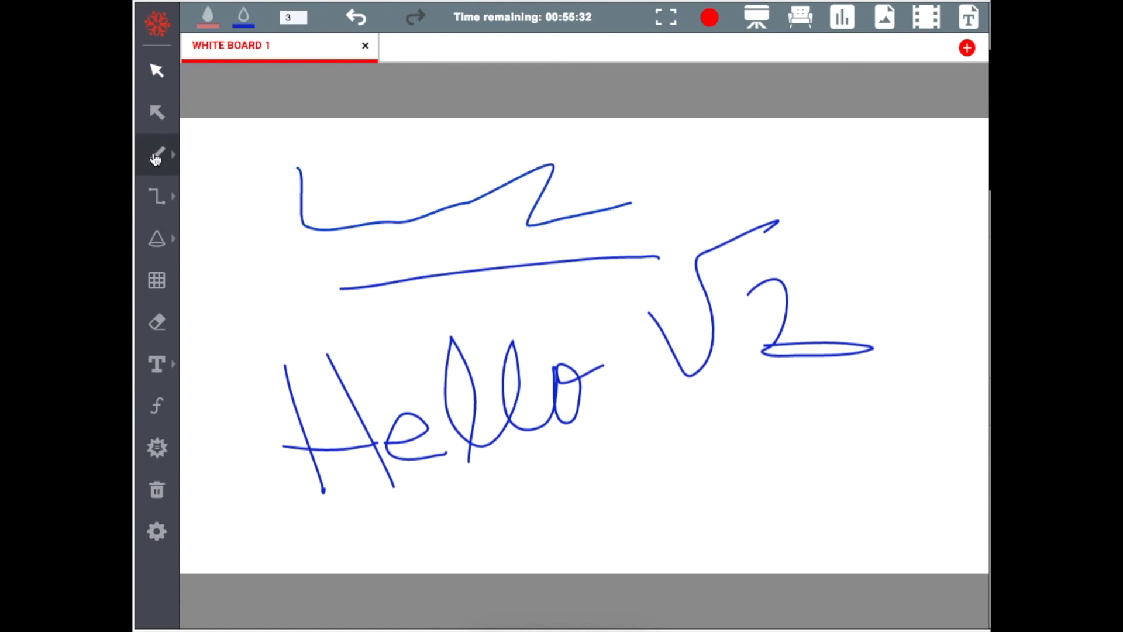
- Mark the left parts of the reshaped line and the straight line below it with the orange highlighter
click(156, 117)
click(174, 157)
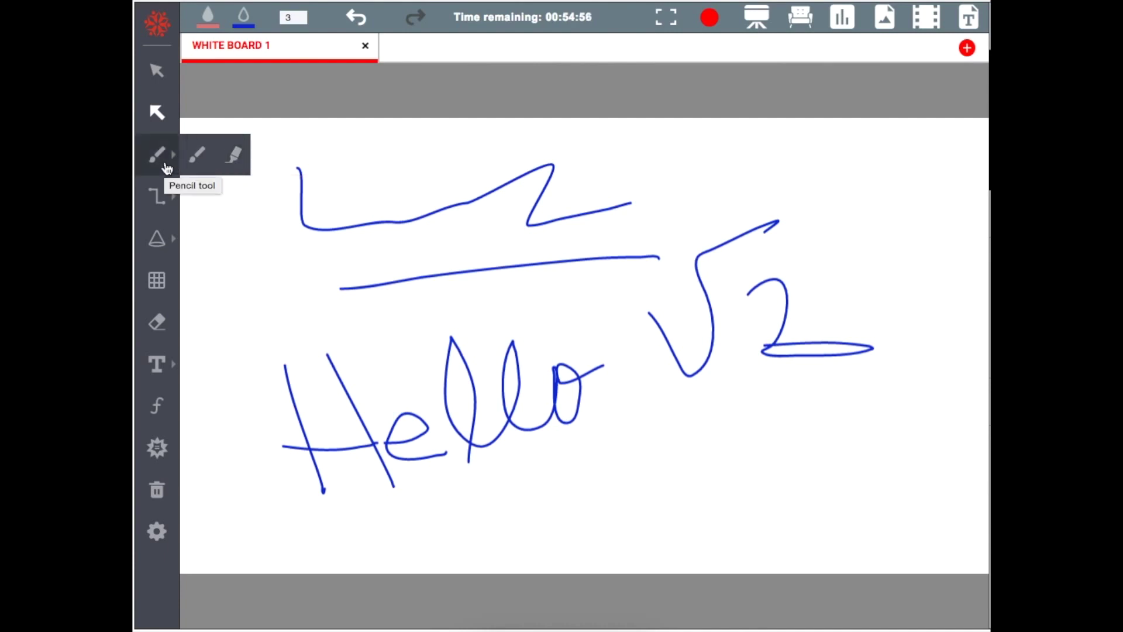
click(232, 168)
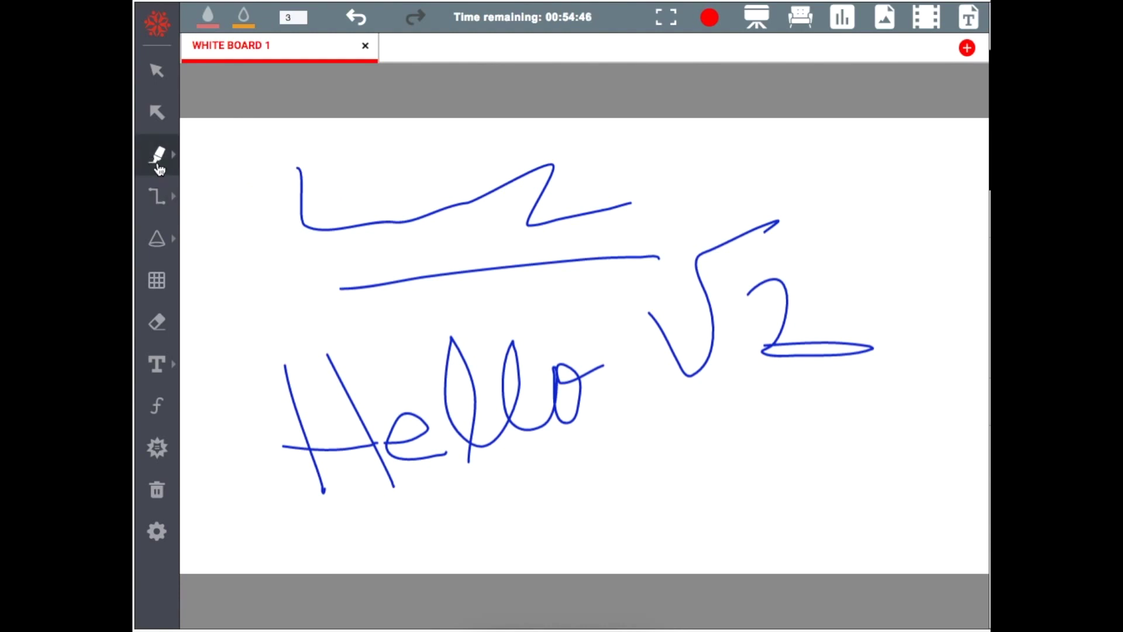
mouse_move(332, 289)
mouse_down()
mouse_move(304, 288)
mouse_move(371, 271)
mouse_move(527, 269)
mouse_up()
mouse_move(305, 212)
mouse_down()
mouse_move(344, 211)
mouse_move(321, 165)
mouse_move(236, 153)
mouse_up()
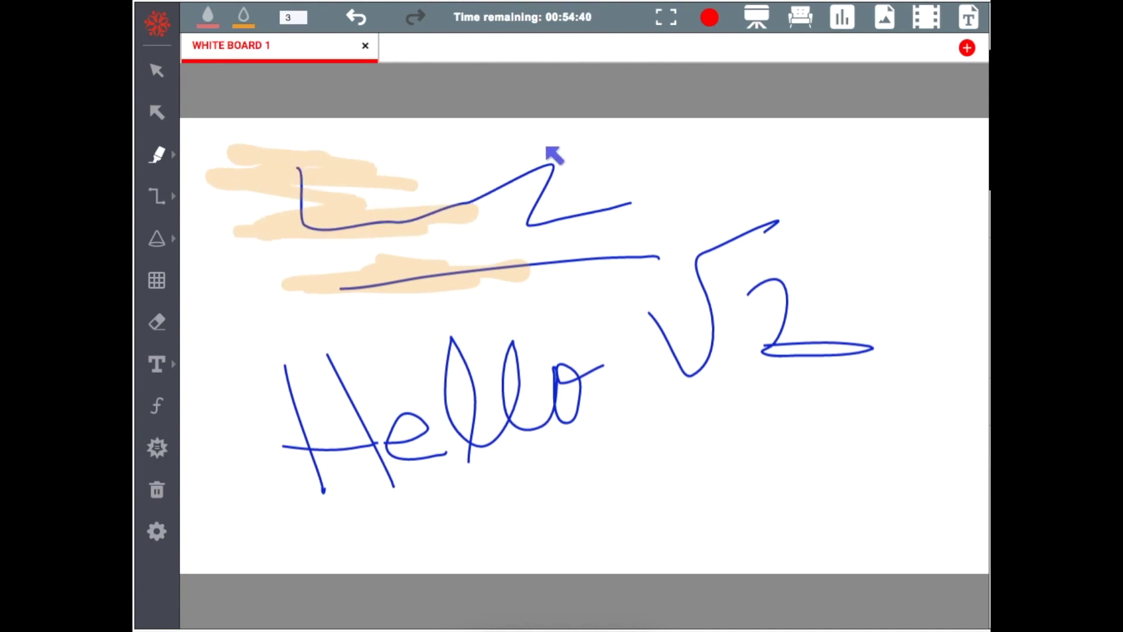
- Change the highlighter color to bright green and highlight the right part of the reshaped line
click(243, 18)
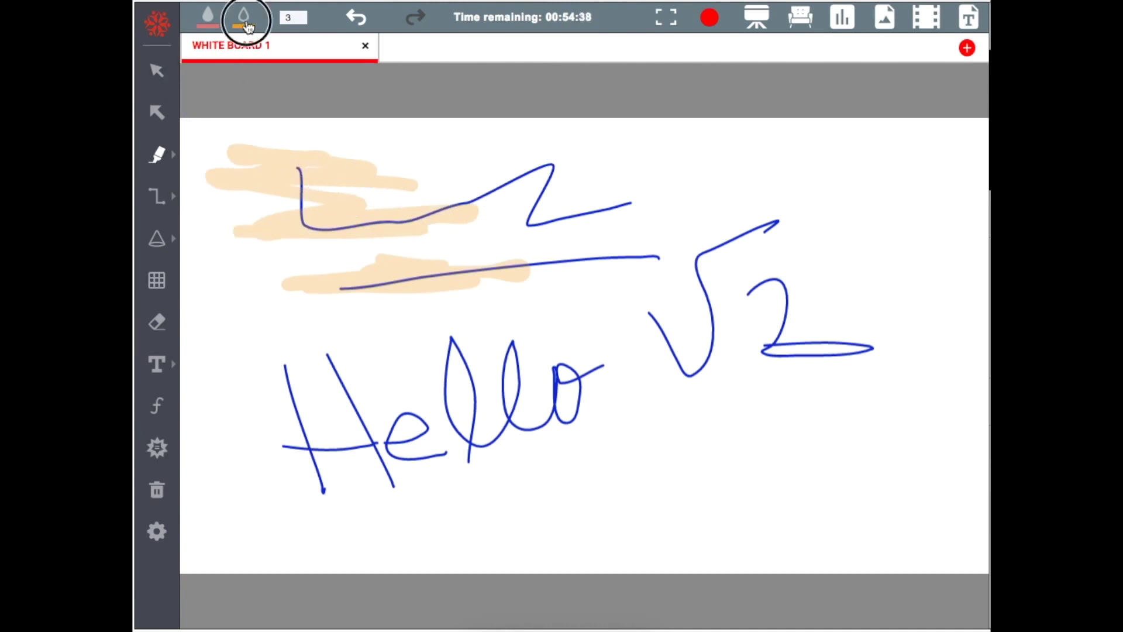
click(368, 76)
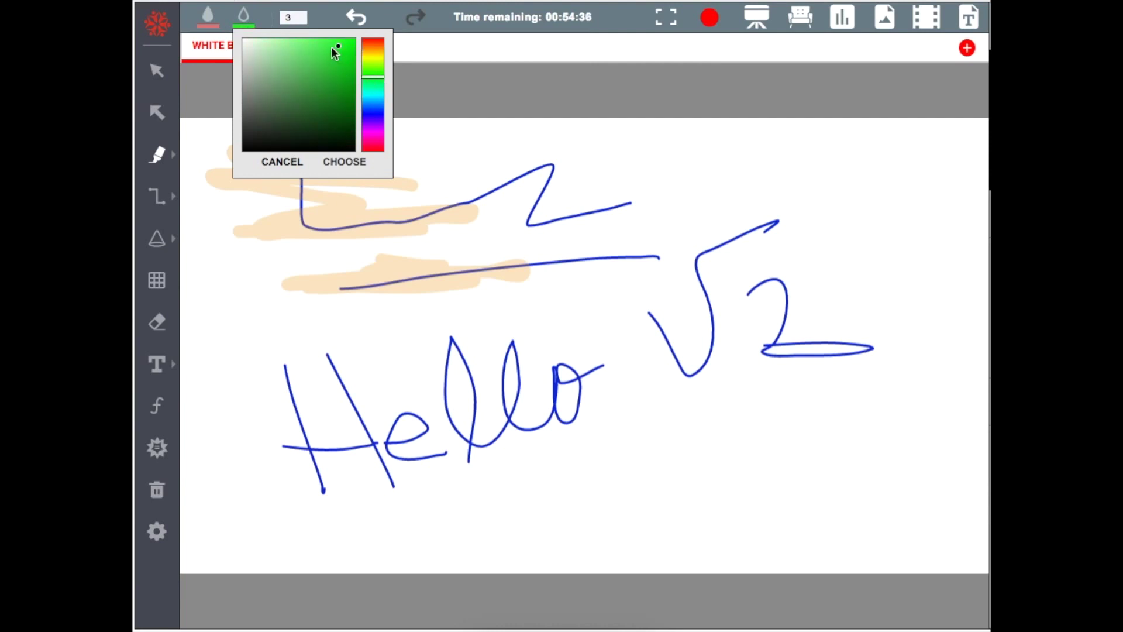
click(354, 167)
mouse_move(315, 205)
mouse_down()
mouse_move(389, 222)
mouse_move(446, 168)
mouse_move(537, 188)
mouse_move(531, 243)
mouse_move(472, 208)
mouse_move(544, 197)
mouse_up()
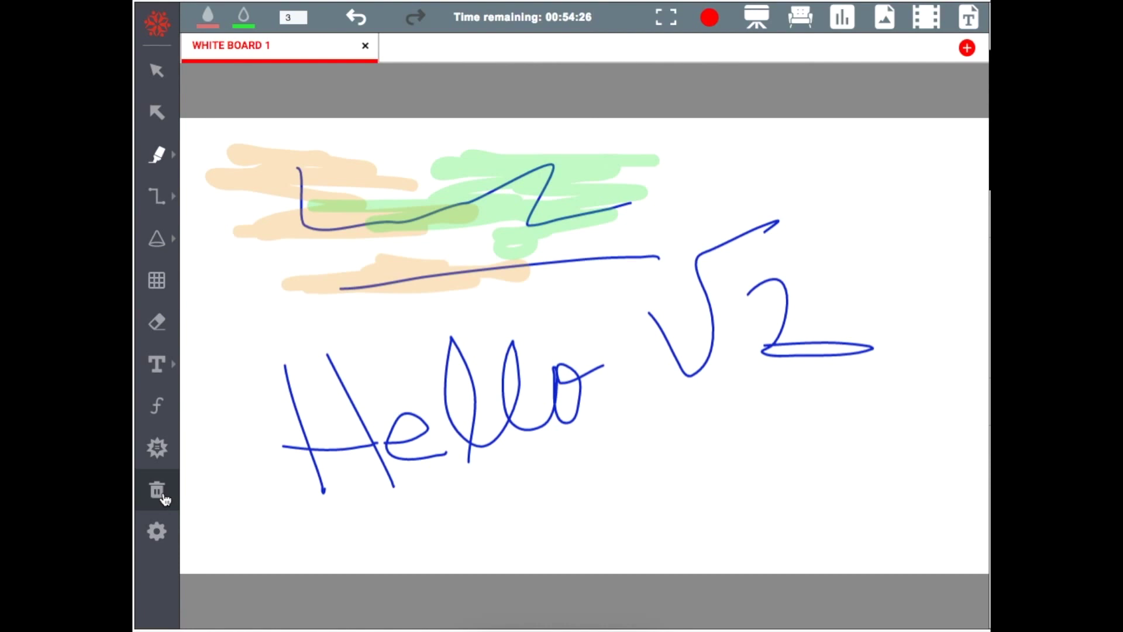
- Clear the entire whiteboard and confirm the deletion
click(158, 495)
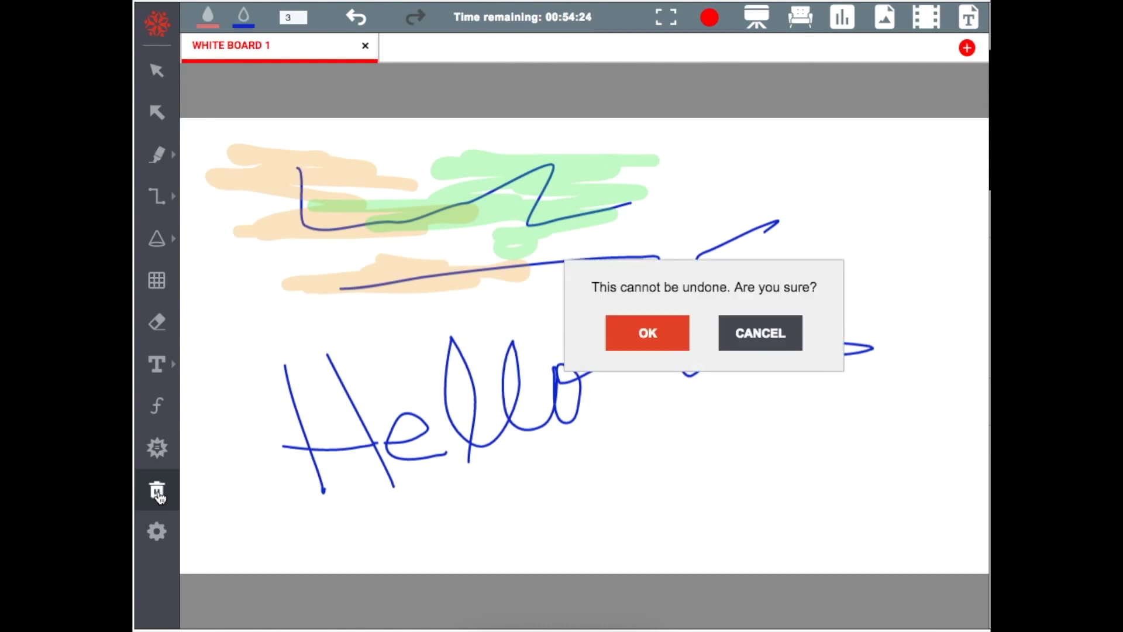
click(663, 336)
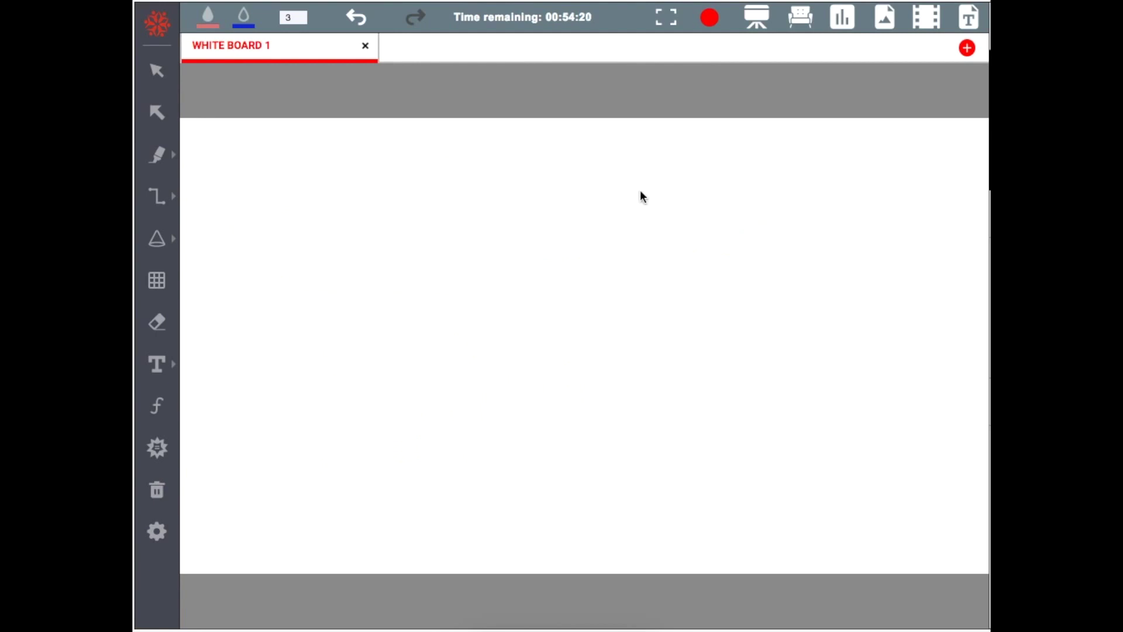
- Draw two long, nearly horizontal blue lines across the upper part of the whiteboard with the straight line tool
click(174, 200)
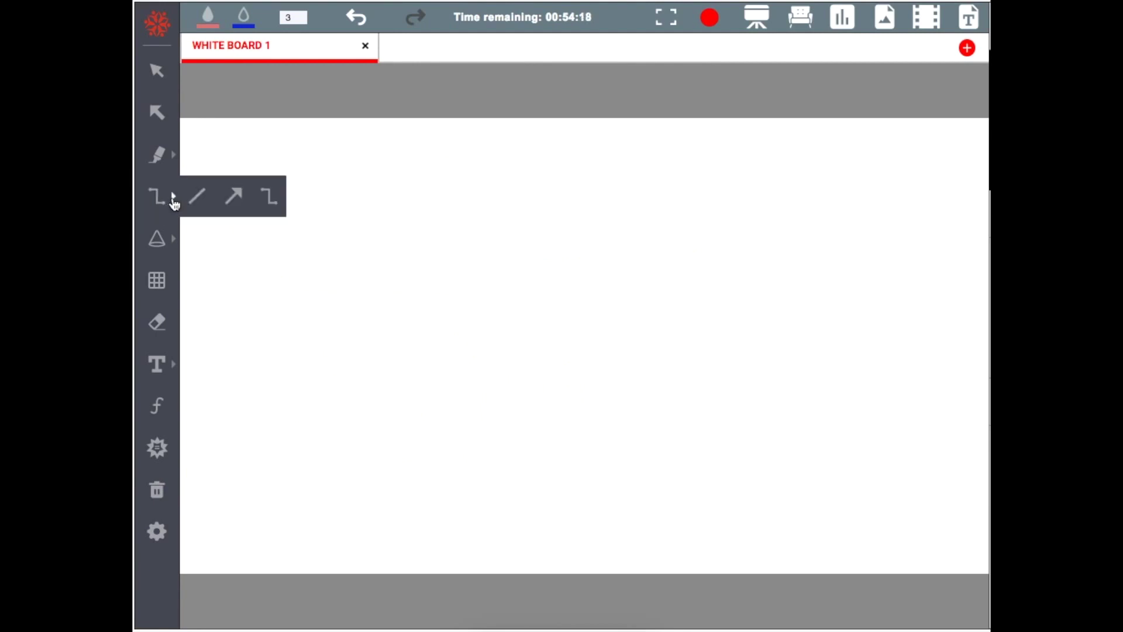
click(197, 203)
drag(224, 165, 597, 168)
drag(328, 218, 629, 206)
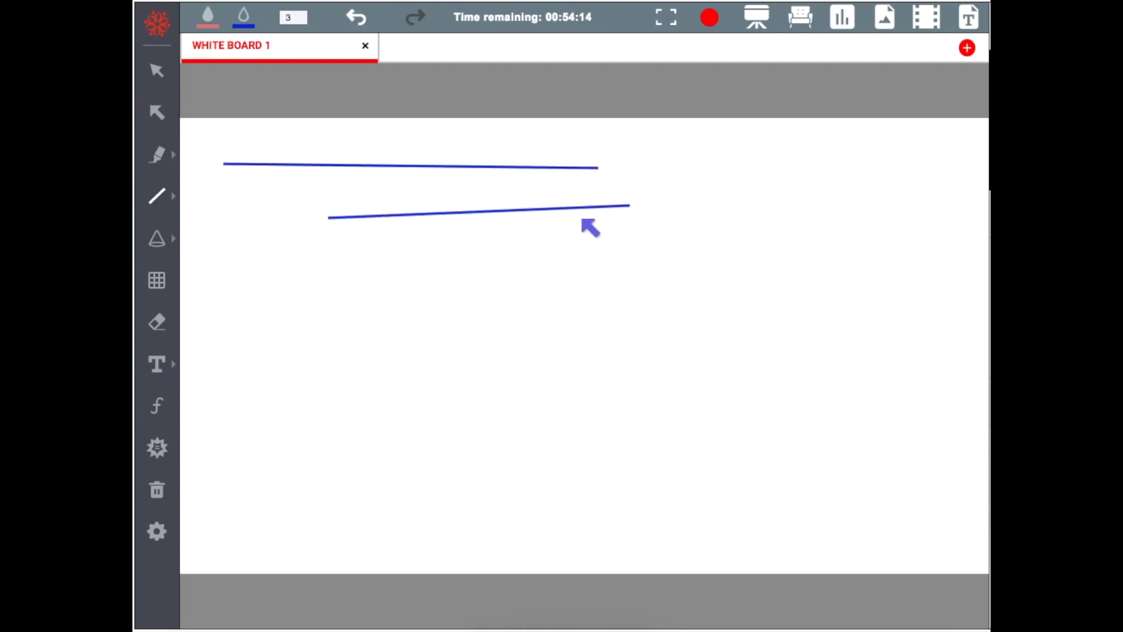
- Draw three filled arrows: one pointing right and one pointing left below the lines, and one slanting down at the far right
click(175, 204)
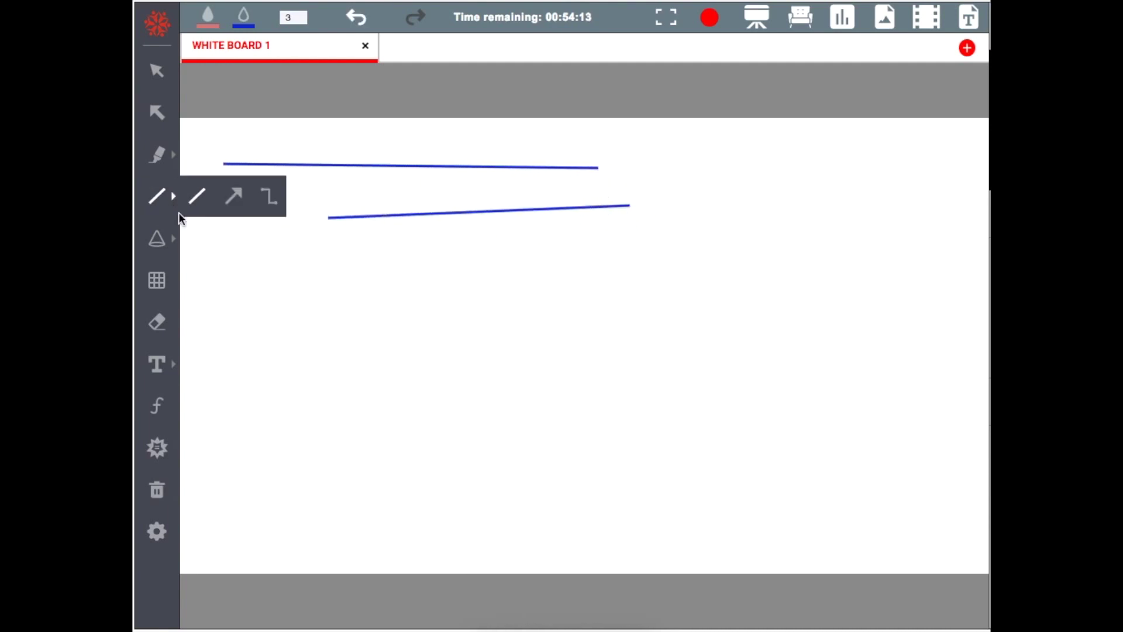
click(235, 199)
drag(320, 253, 523, 275)
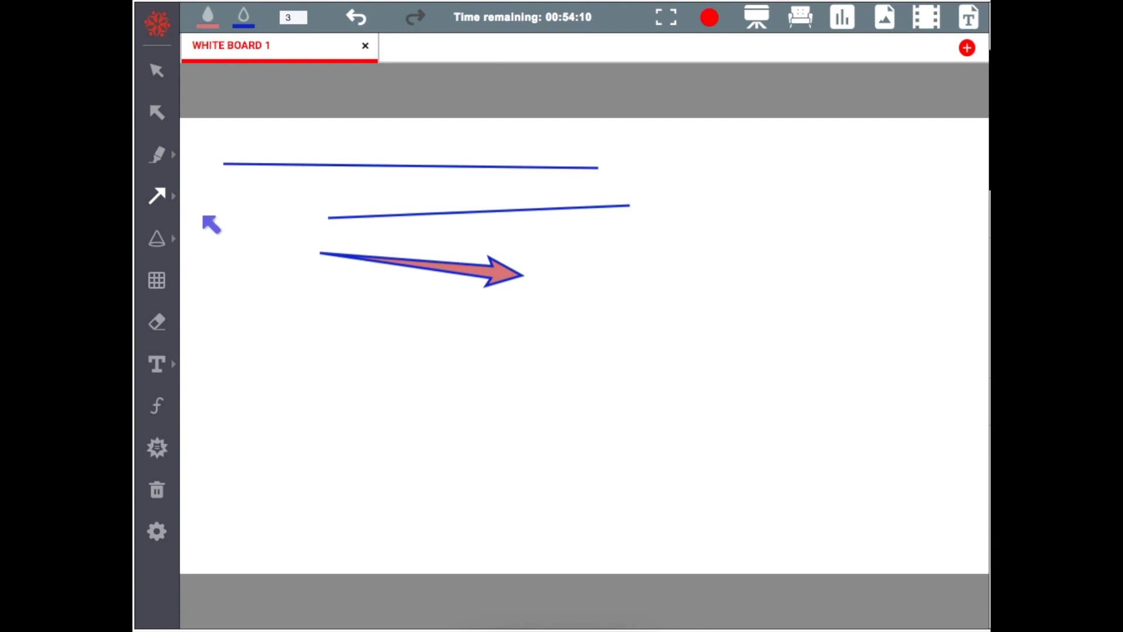
drag(704, 247, 539, 310)
drag(760, 170, 890, 304)
- Draw a stepped connector line descending from below the first arrow toward the lower middle of the whiteboard
click(175, 199)
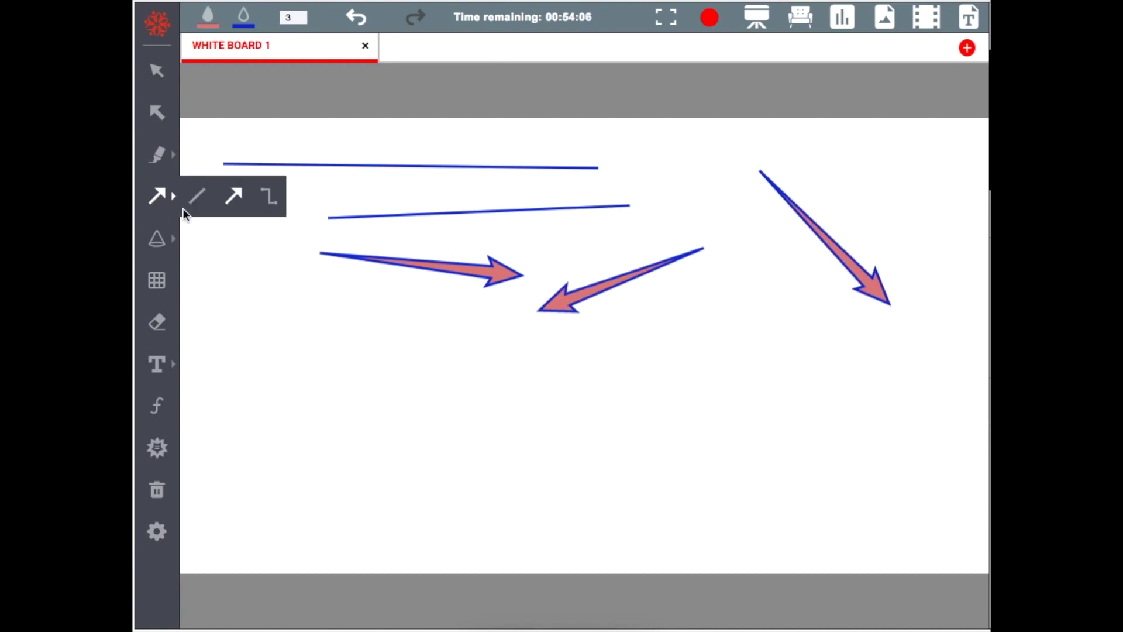
click(275, 205)
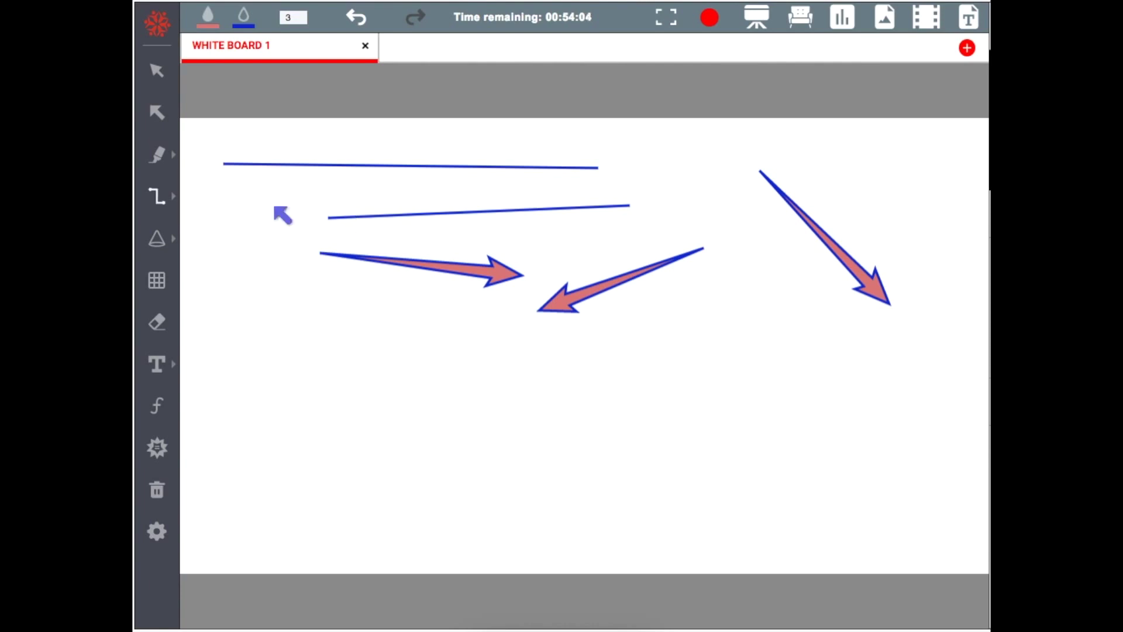
mouse_move(380, 324)
mouse_down()
mouse_move(393, 321)
mouse_move(457, 456)
mouse_move(486, 463)
mouse_up()
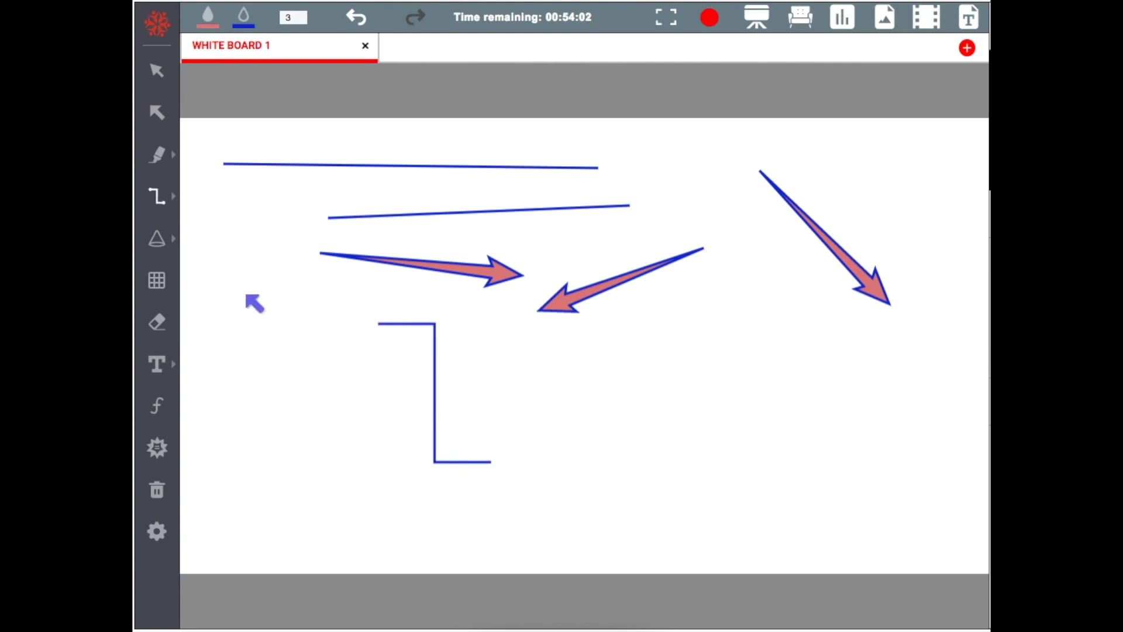
- Draw two filled rectangles, one at each end of the stepped connector
click(175, 241)
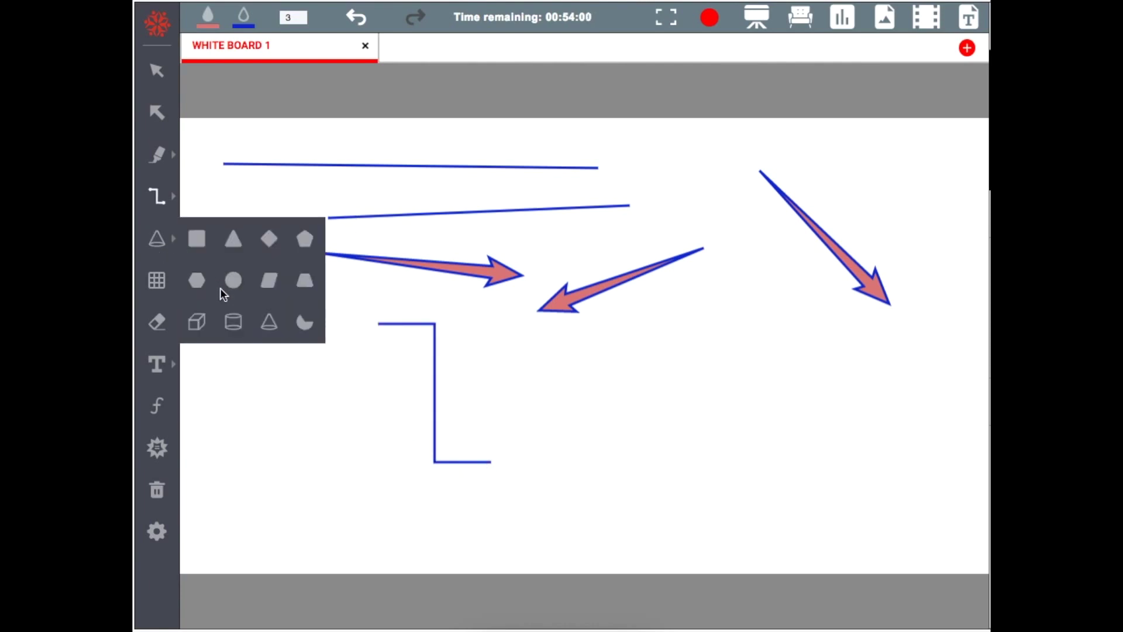
click(201, 256)
drag(284, 292, 387, 350)
drag(486, 435, 592, 513)
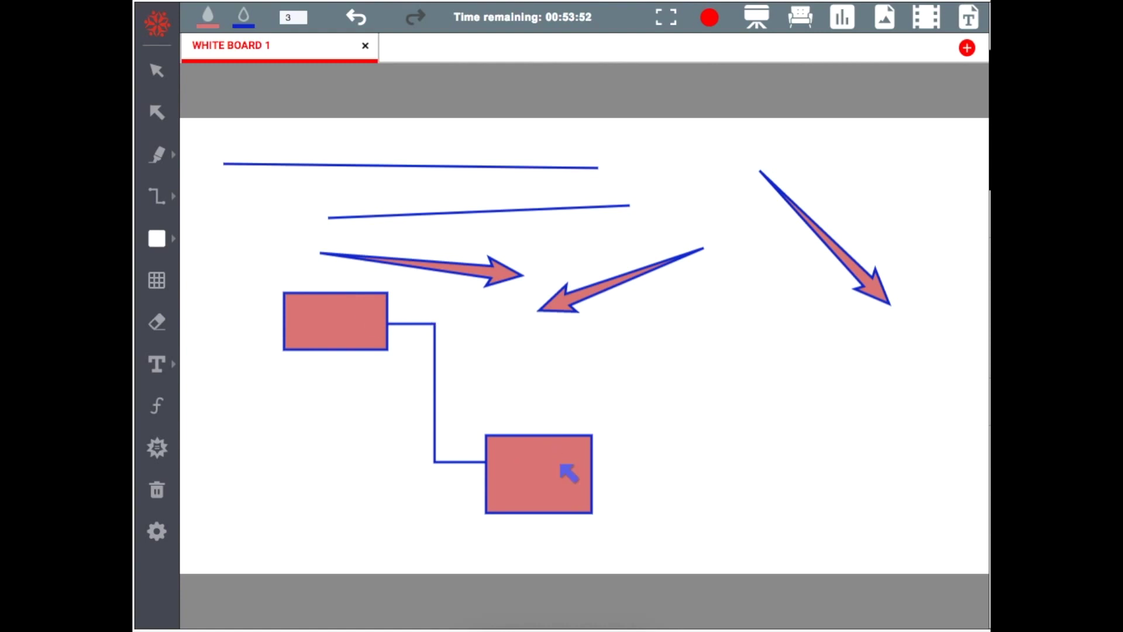
- Enlarge the lower rectangle, rotate it about 45 degrees counterclockwise and position its corner at the connector's end
click(163, 69)
click(370, 329)
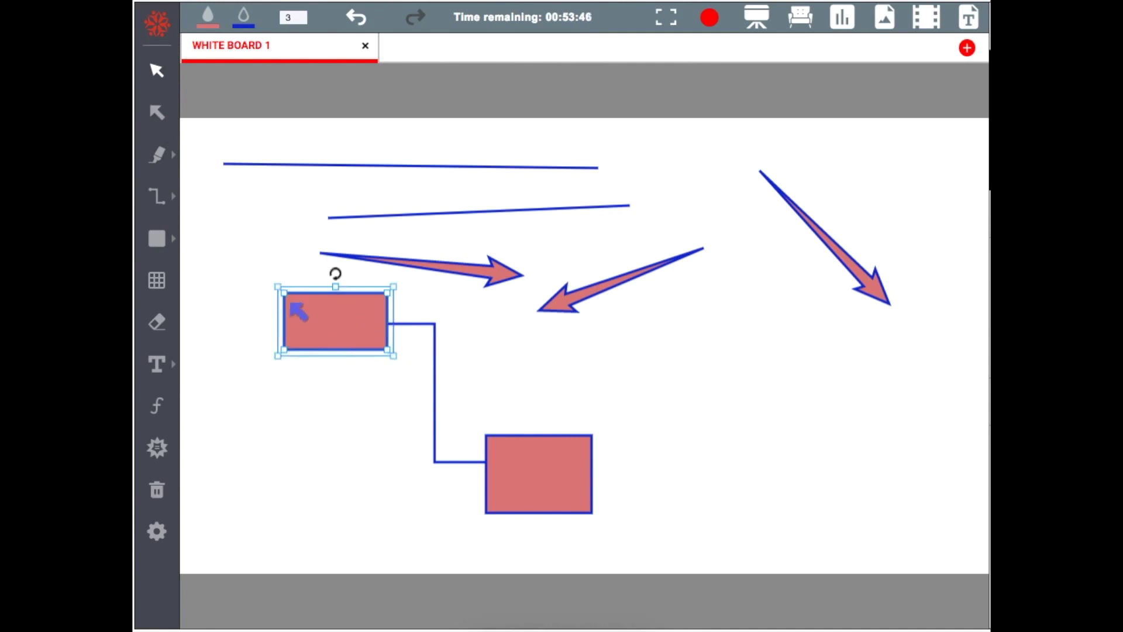
click(589, 471)
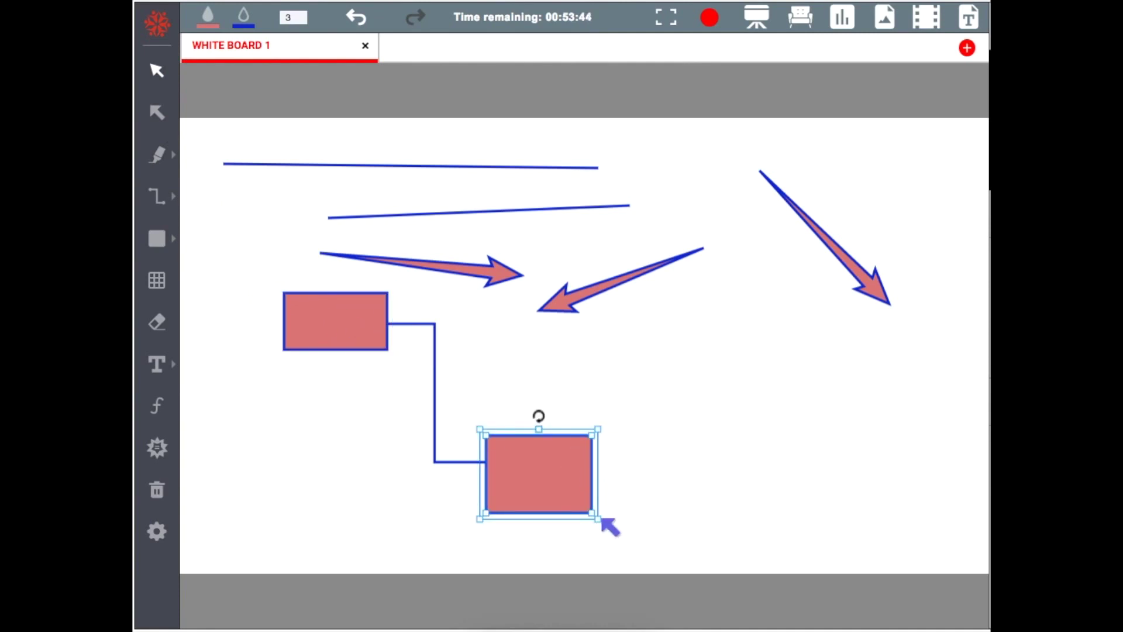
drag(575, 461, 579, 458)
drag(601, 517, 592, 477)
drag(558, 392, 503, 406)
mouse_move(537, 446)
mouse_down()
mouse_move(561, 435)
mouse_move(551, 434)
mouse_up()
click(707, 446)
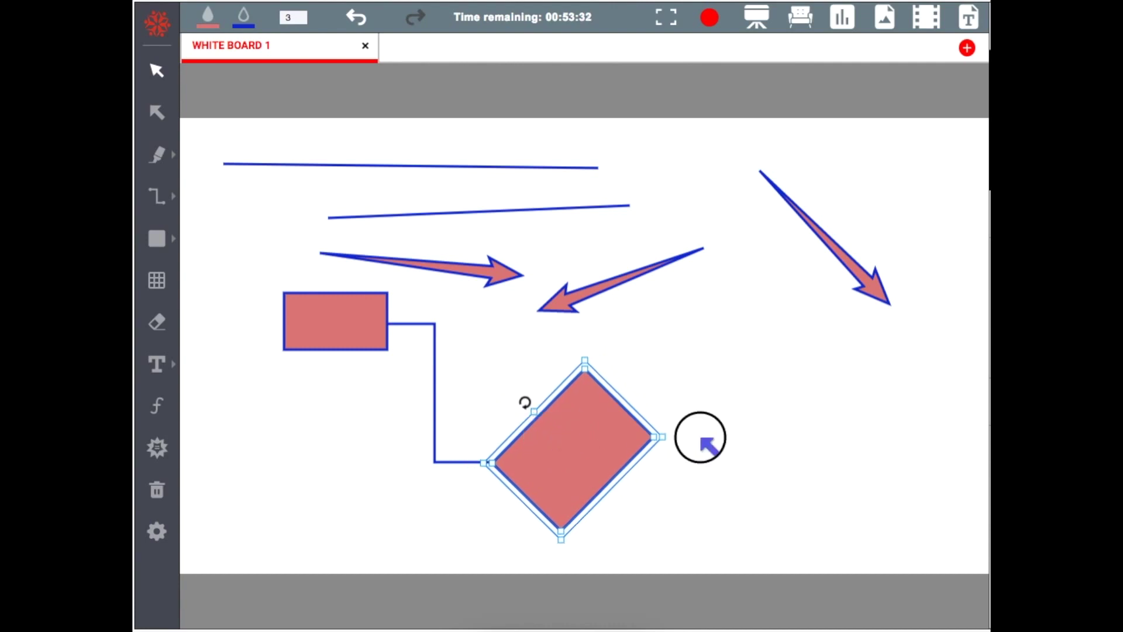
click(598, 446)
drag(587, 438, 586, 438)
click(704, 436)
- Change the fill colour of the rotated rectangle to bright green
click(597, 442)
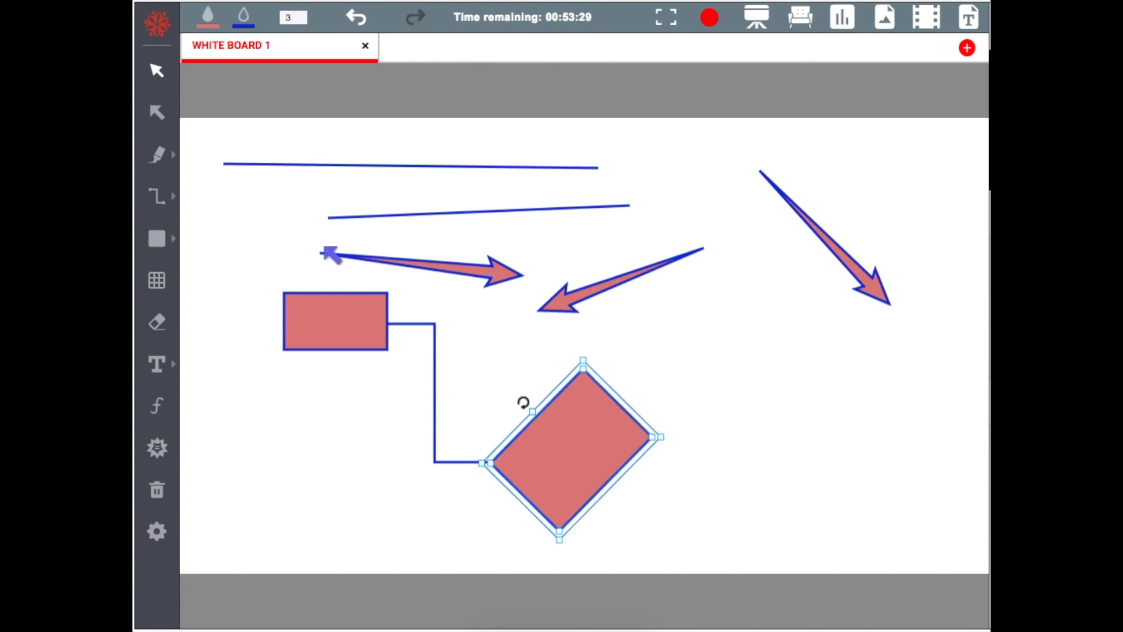
click(217, 28)
click(334, 73)
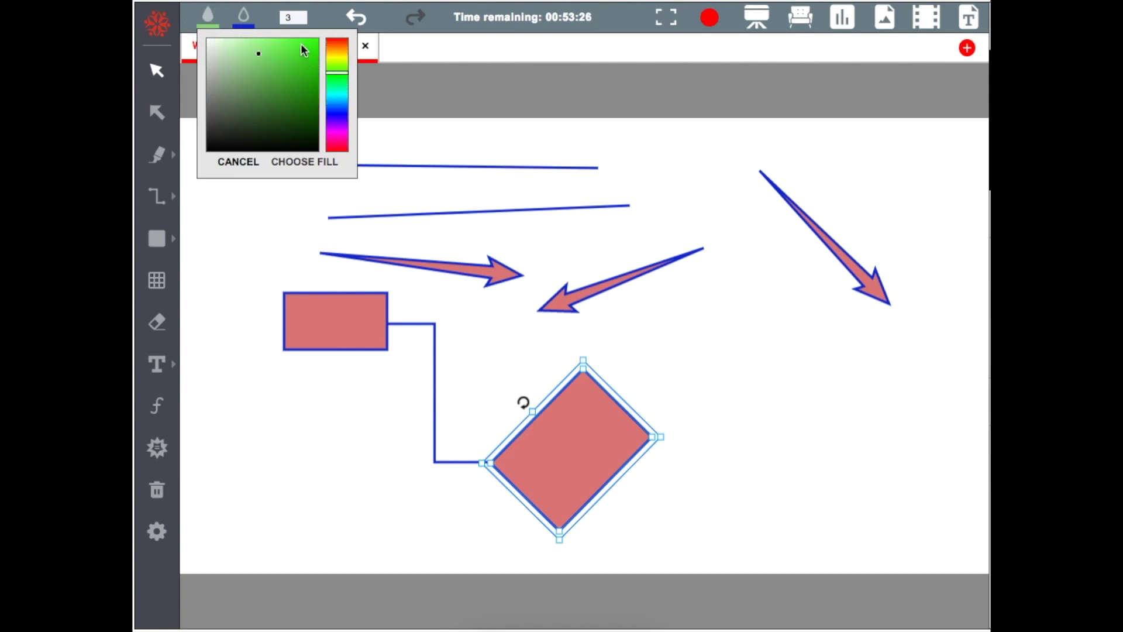
click(324, 164)
click(789, 422)
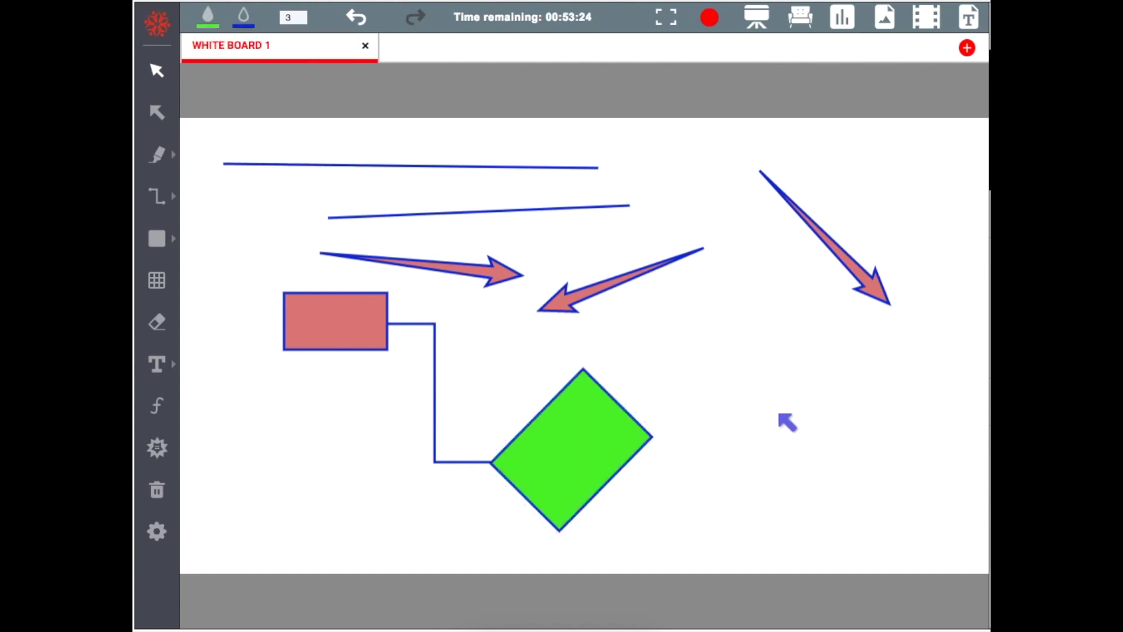
- Select the green rotated rectangle and choose orange-red as the outline colour
click(595, 455)
click(244, 15)
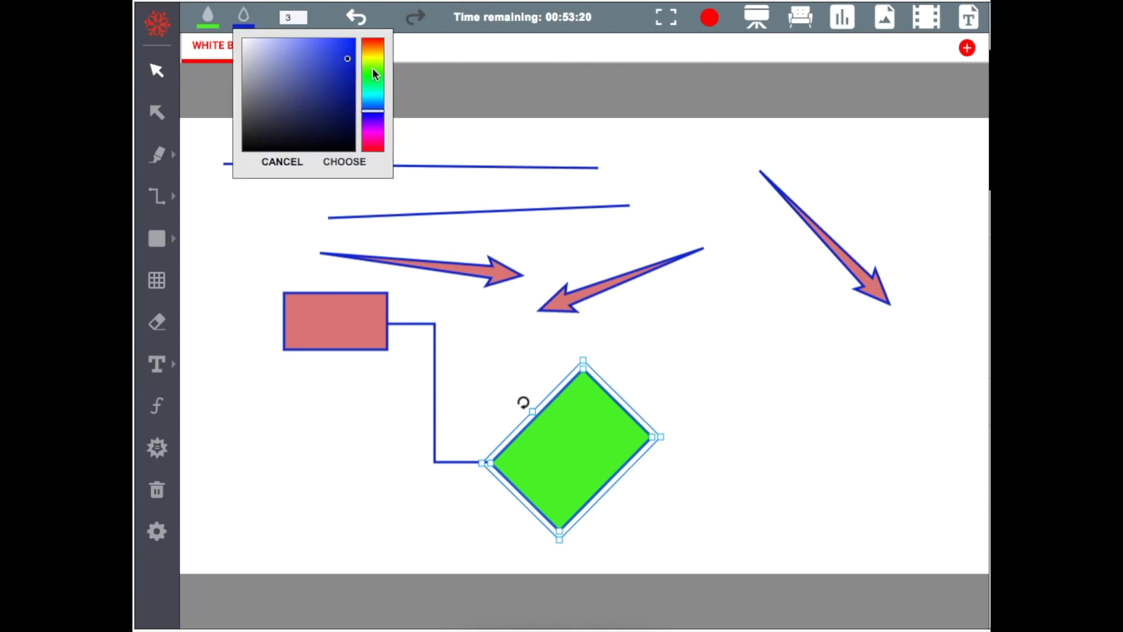
click(373, 43)
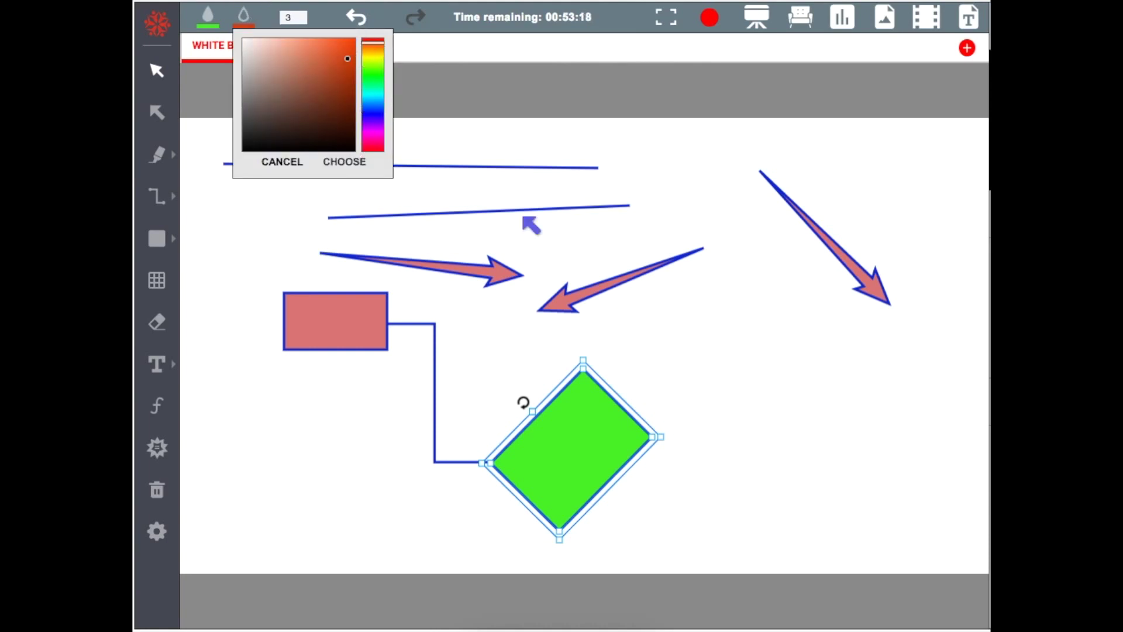
click(729, 294)
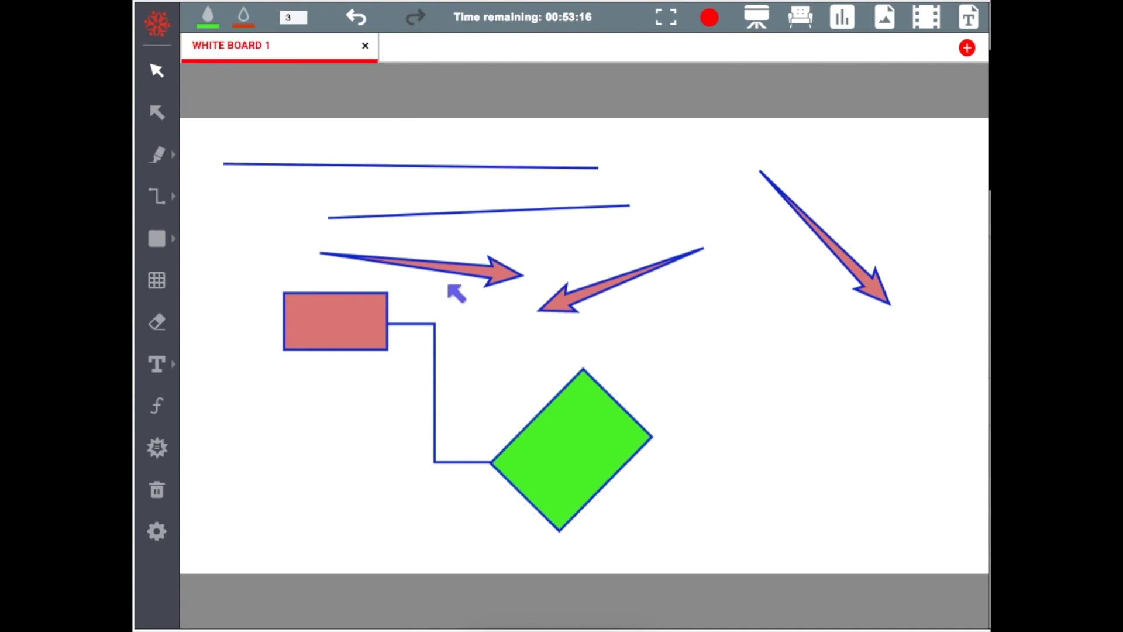
- Draw a large grid over the right part of the whiteboard, and erase the red rectangle, the connector and parts of the arrows and green shape
click(164, 291)
drag(489, 184, 945, 522)
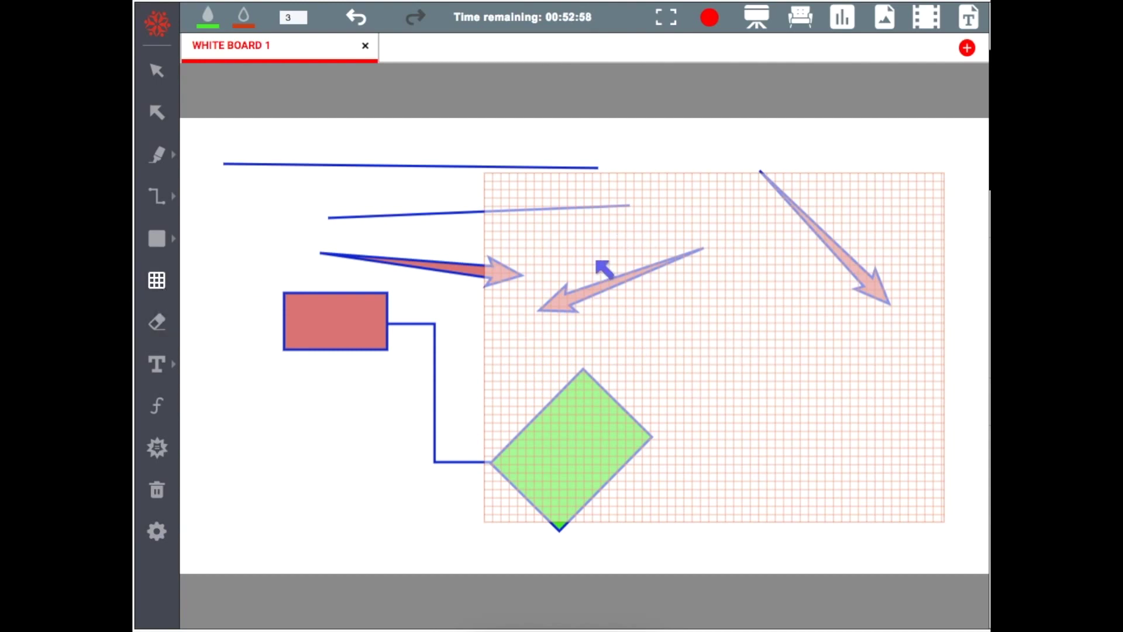
click(153, 329)
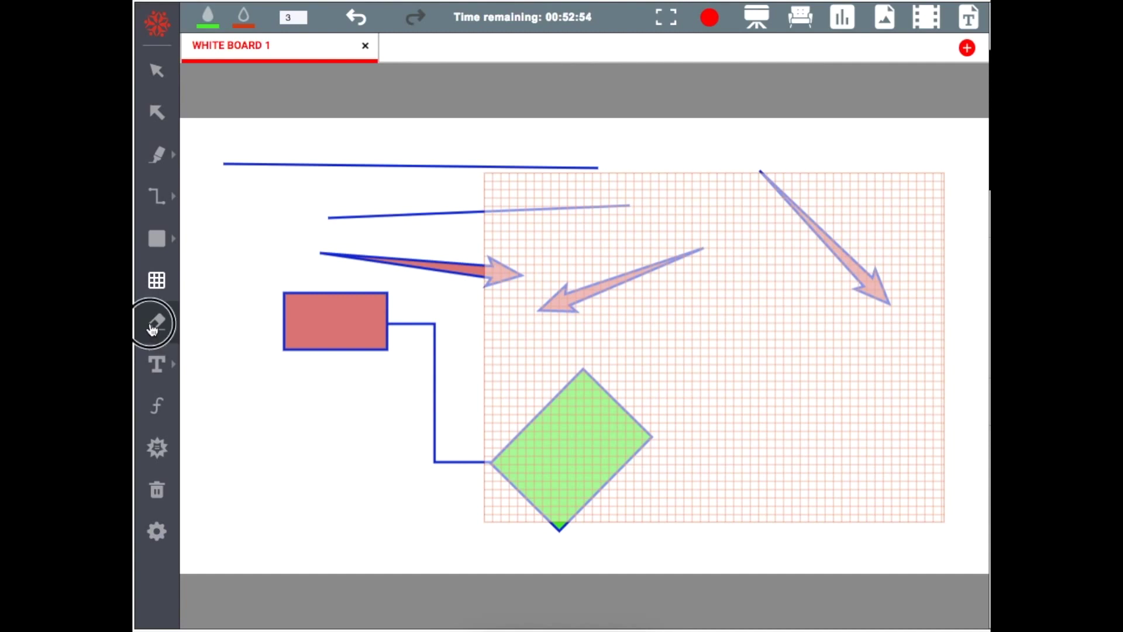
mouse_move(265, 337)
mouse_down()
mouse_move(378, 325)
mouse_move(394, 295)
mouse_move(265, 313)
mouse_move(413, 339)
mouse_move(341, 303)
mouse_move(561, 253)
mouse_move(296, 248)
mouse_move(296, 299)
mouse_move(473, 326)
mouse_move(524, 408)
mouse_move(509, 370)
mouse_move(514, 304)
mouse_move(631, 444)
mouse_move(378, 378)
mouse_move(199, 253)
mouse_up()
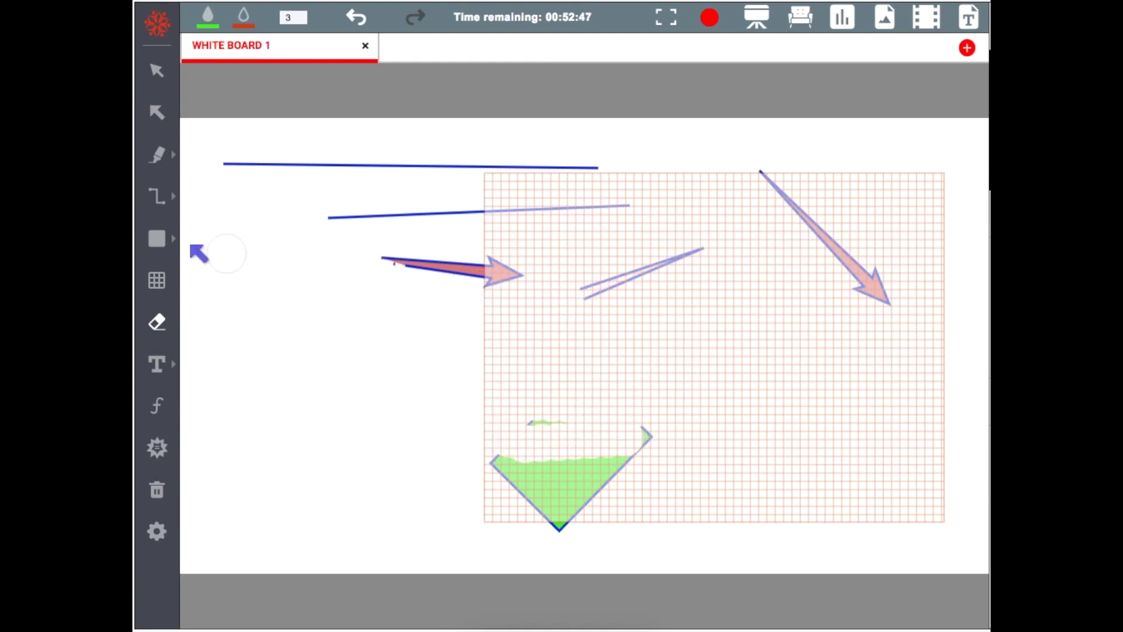
- Add the text "Hello" to the blank area left of the remaining red arrow
click(176, 368)
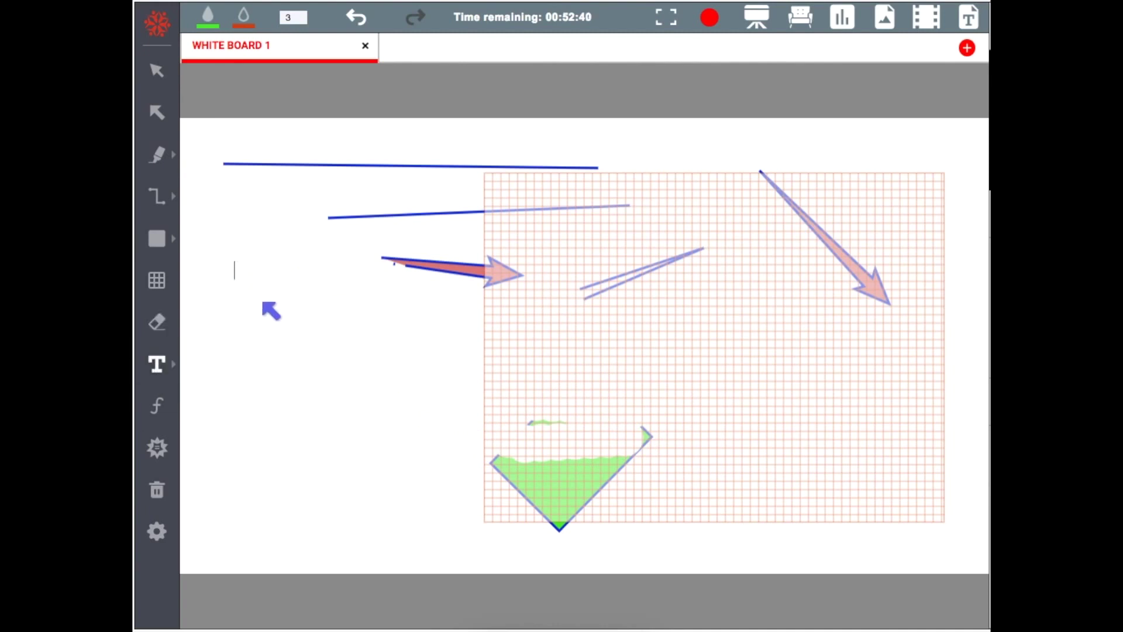
text(Hello)
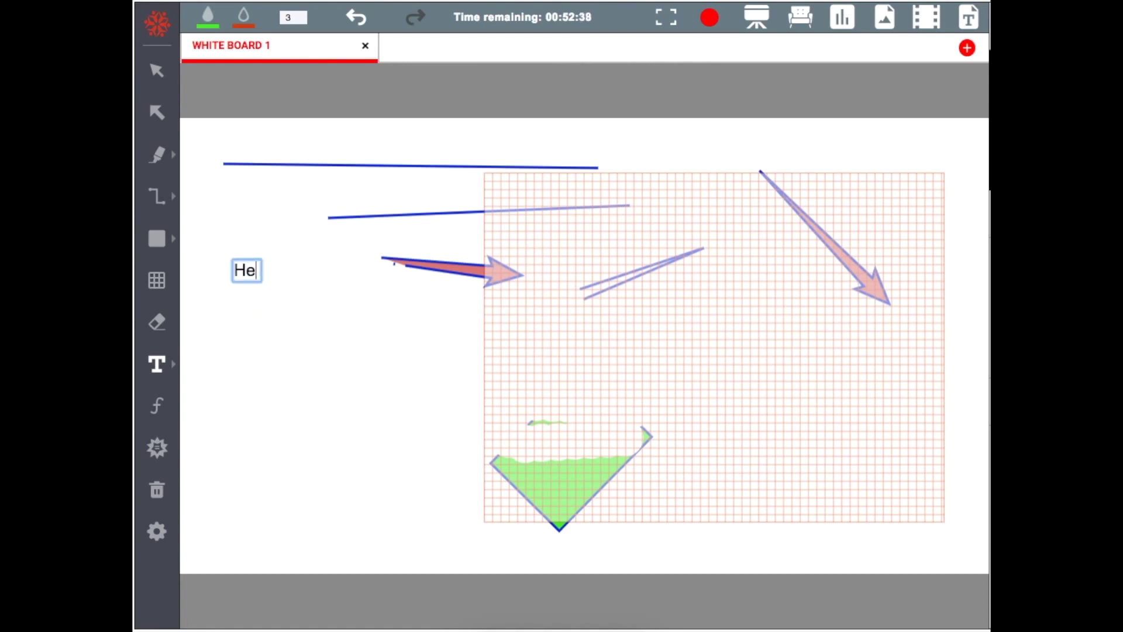
click(300, 381)
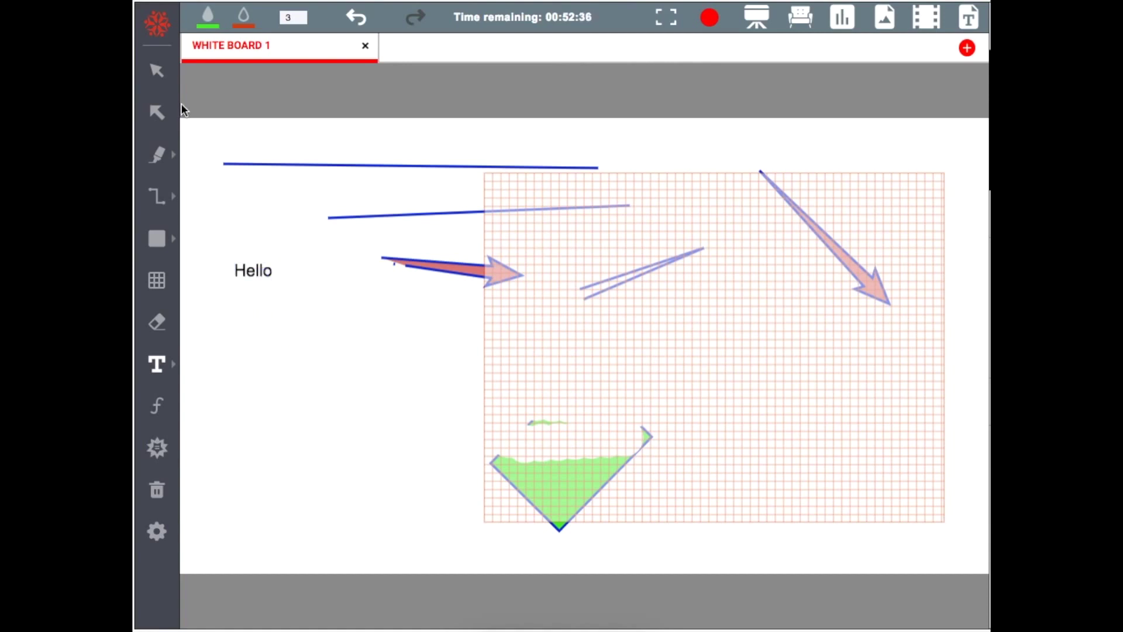
- Enlarge the "Hello" text to several times its size and place it beside the grid, below the arrow
click(158, 71)
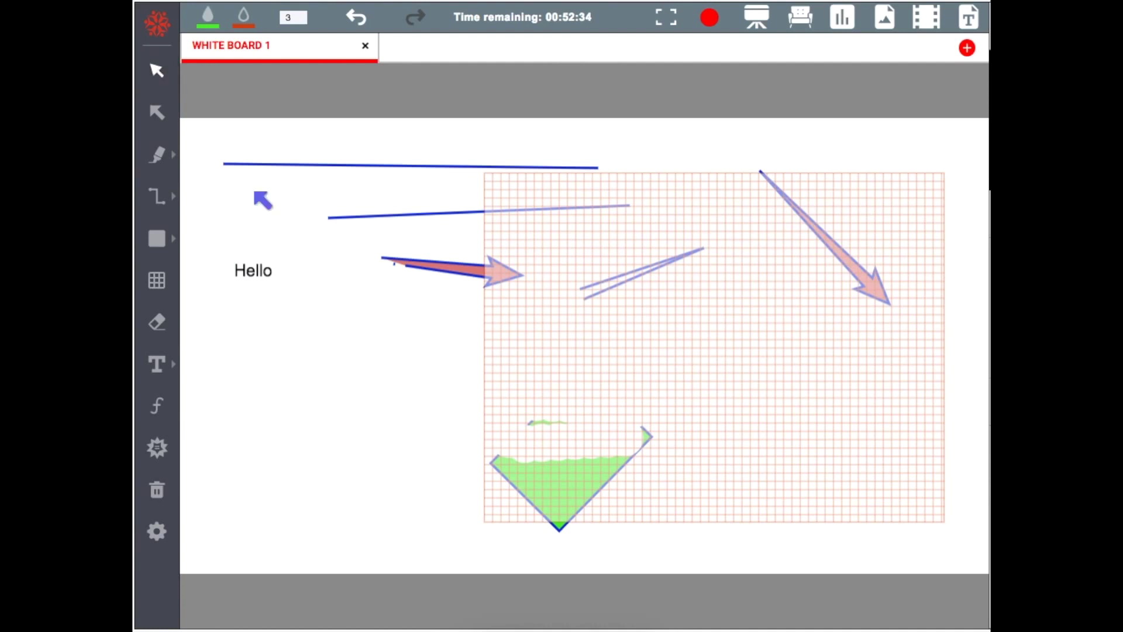
click(274, 284)
drag(284, 289, 413, 373)
drag(313, 276, 377, 344)
click(284, 233)
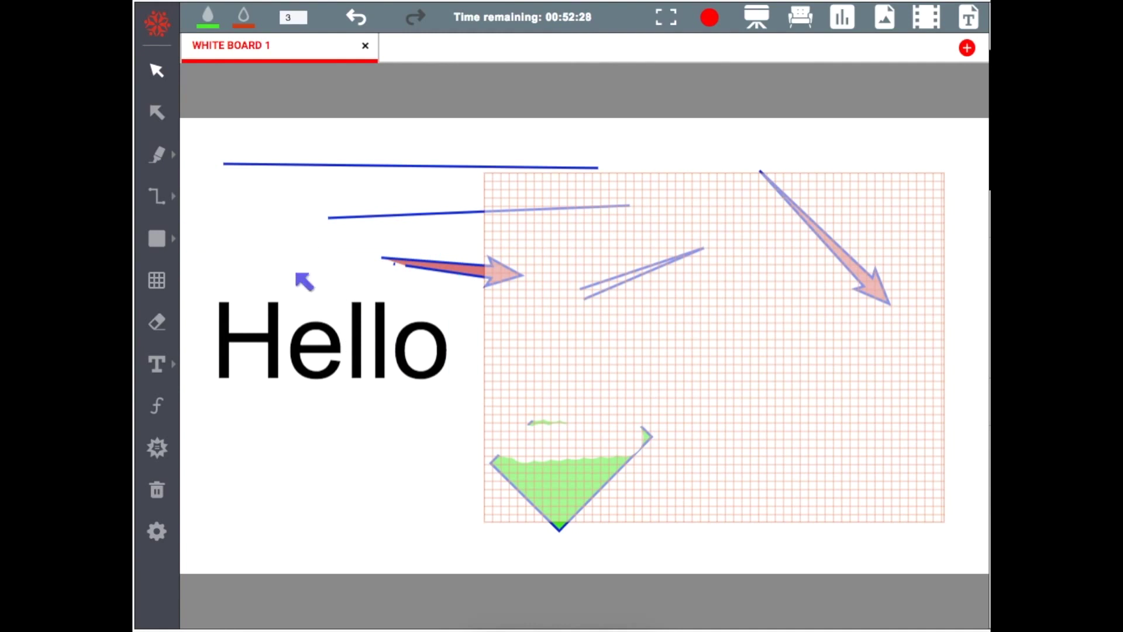
- Rotate the "Hello" text slightly counterclockwise, shrink it and move it up over the ends of the second line and arrow
click(368, 363)
mouse_move(328, 261)
mouse_down()
mouse_move(296, 261)
mouse_move(326, 262)
mouse_up()
drag(460, 405, 428, 380)
click(429, 363)
drag(334, 331, 320, 225)
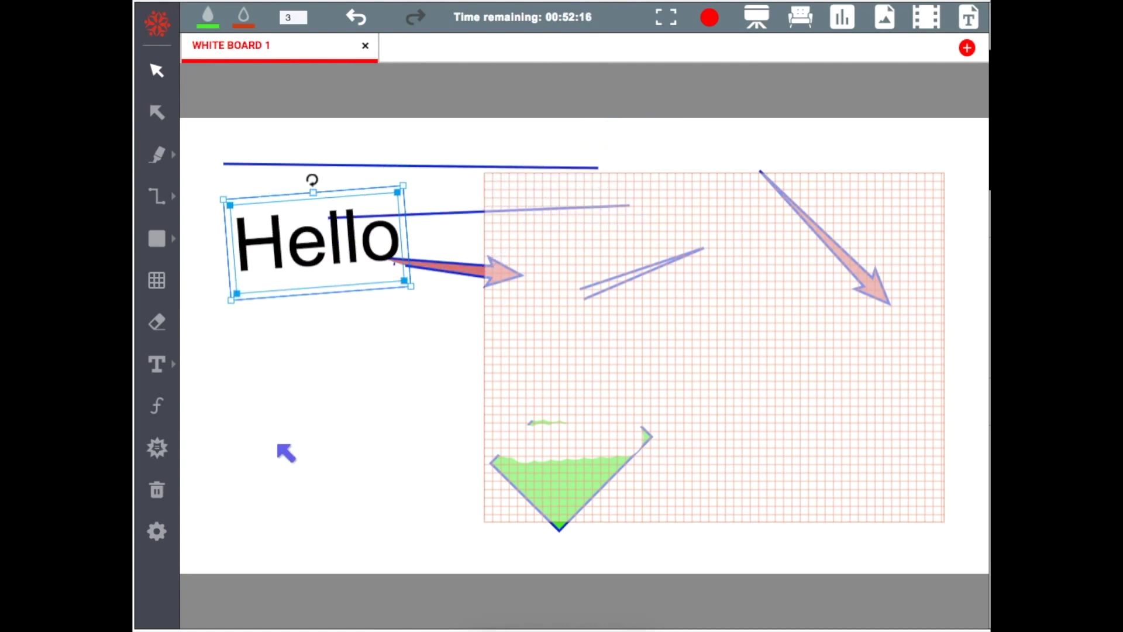
click(284, 439)
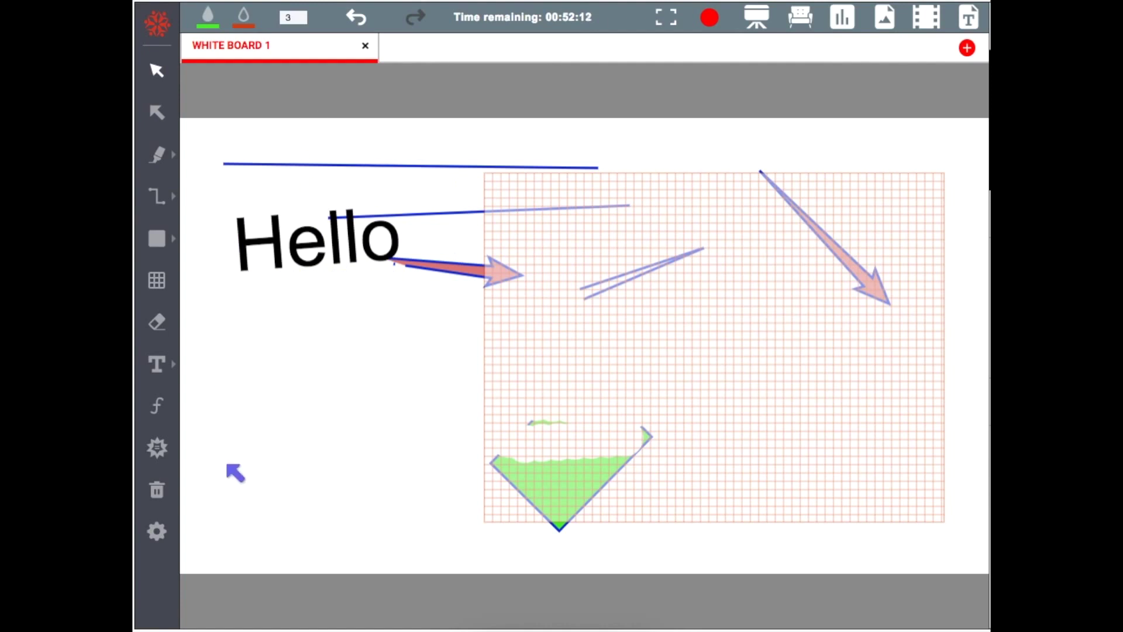
- Clear everything from the whiteboard and confirm the deletion
click(157, 490)
click(617, 330)
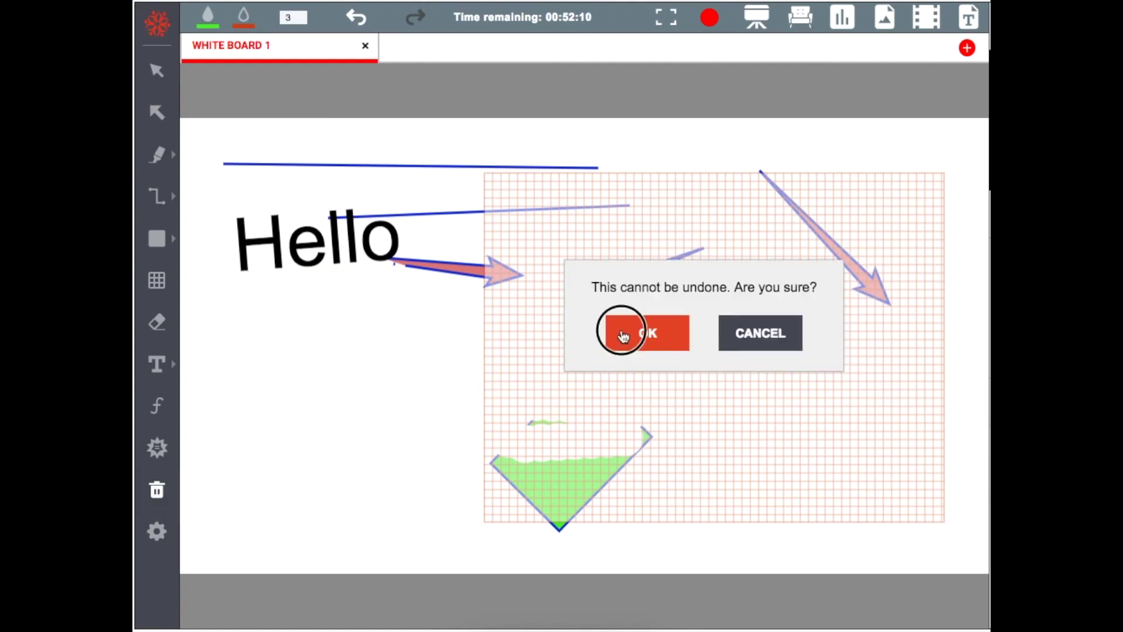
- Open the LaTeX equation editor and look through its Greek, Relations, Logic, Symbols and Arrows categories
click(158, 412)
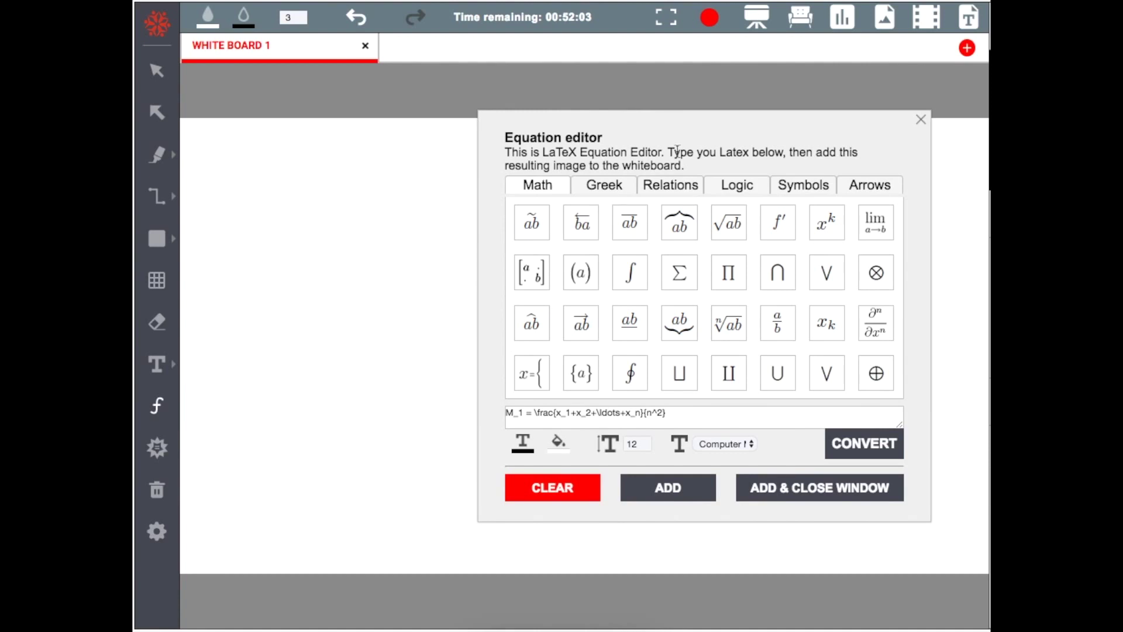
drag(694, 125, 628, 122)
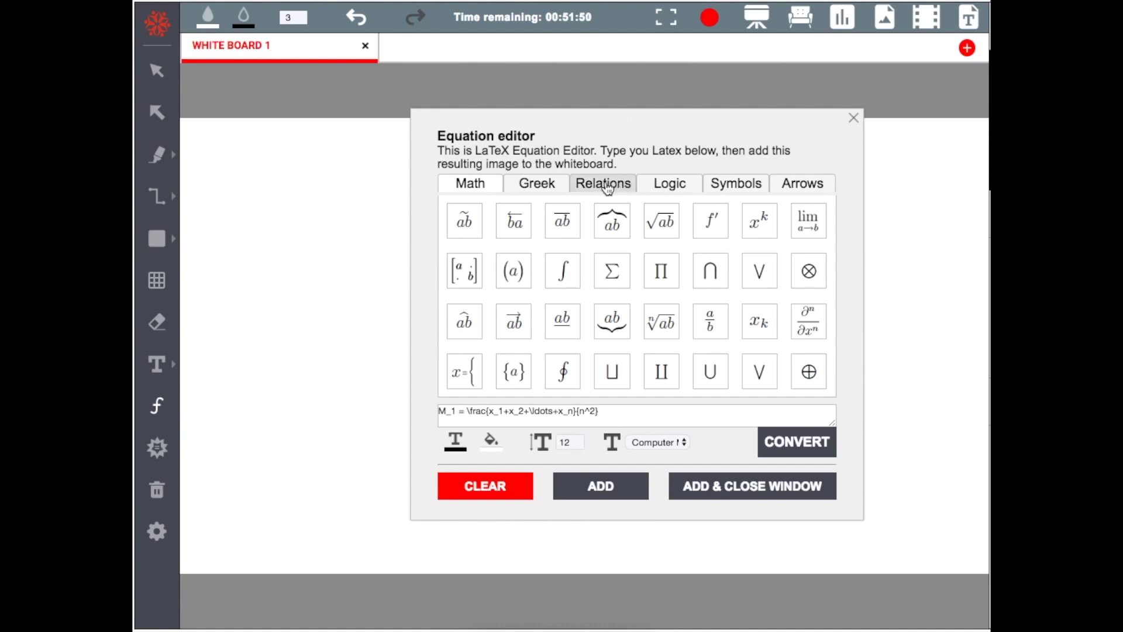
click(549, 197)
click(595, 187)
click(673, 184)
click(722, 187)
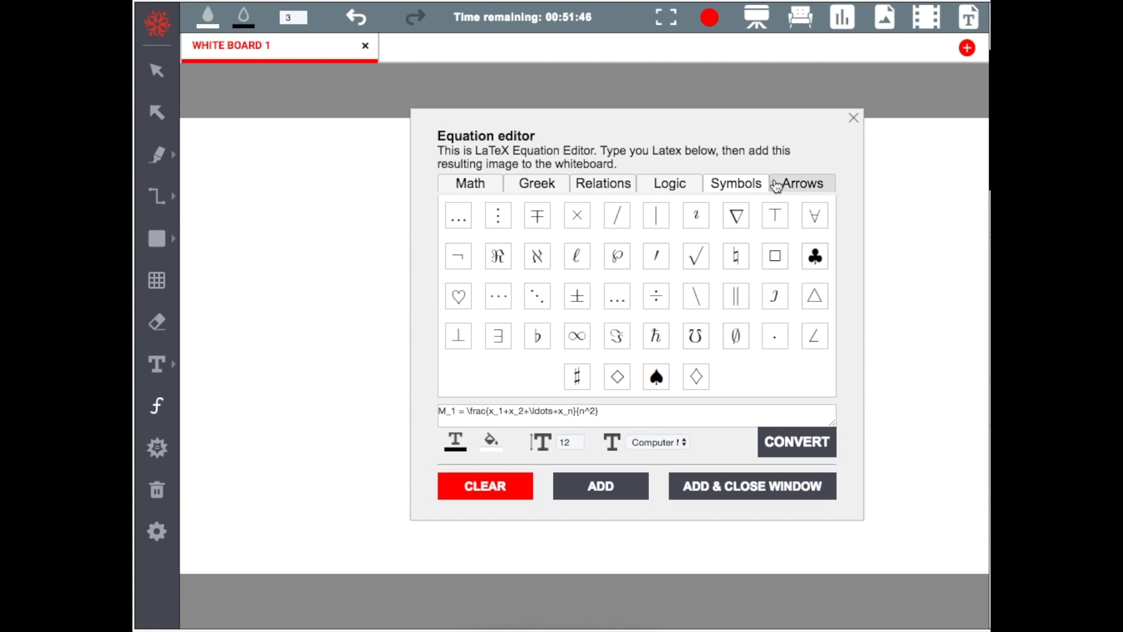
click(781, 186)
- Append the Greek symbols pi and psi followed by /22 to the sample formula and convert it
click(520, 198)
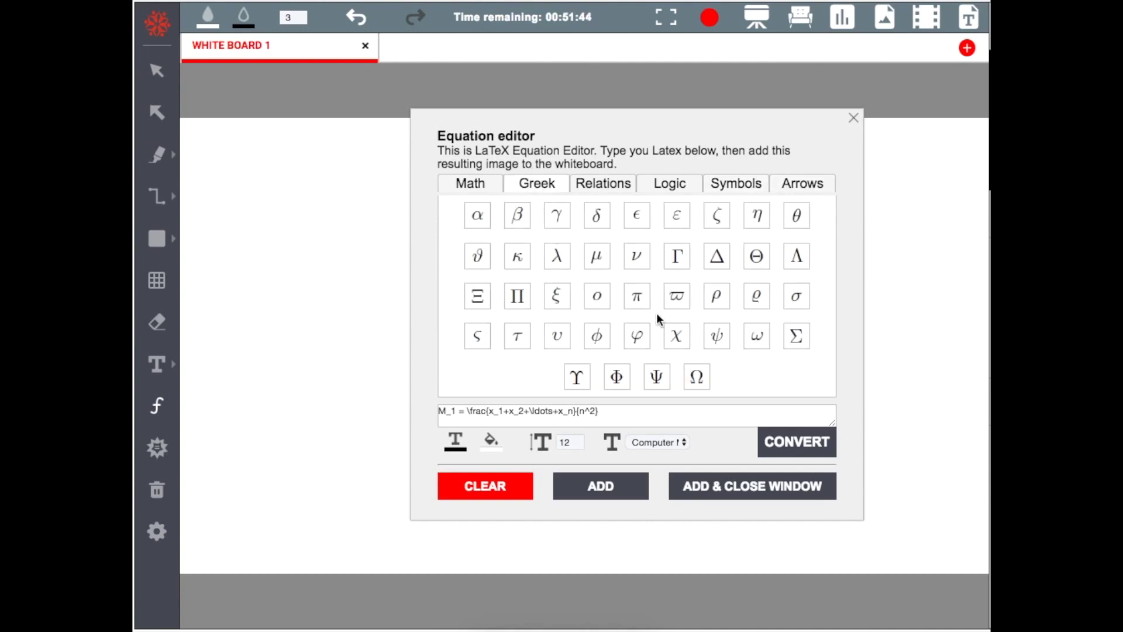
click(638, 298)
click(718, 340)
click(683, 417)
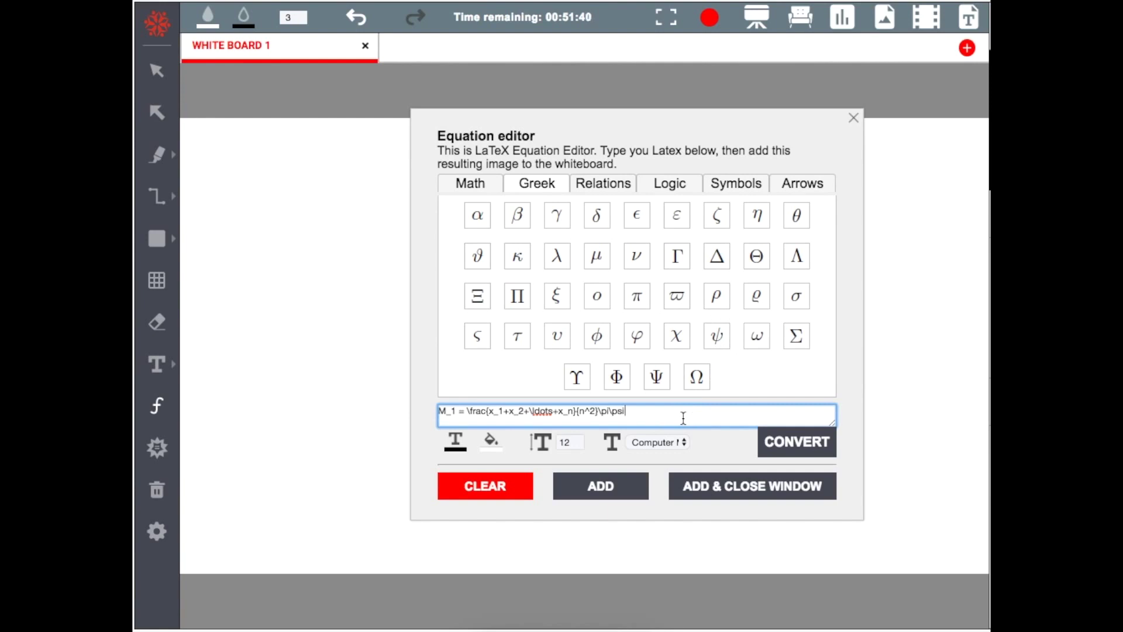
click(793, 449)
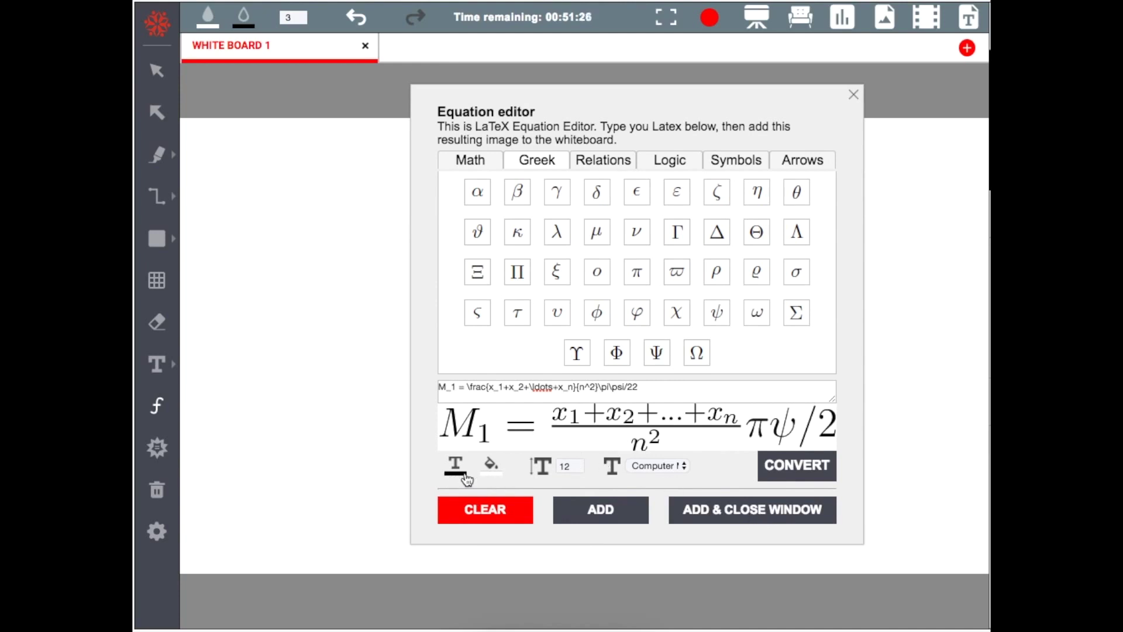
- Examine the background colour and font options available for the equation
click(491, 475)
click(492, 477)
click(660, 466)
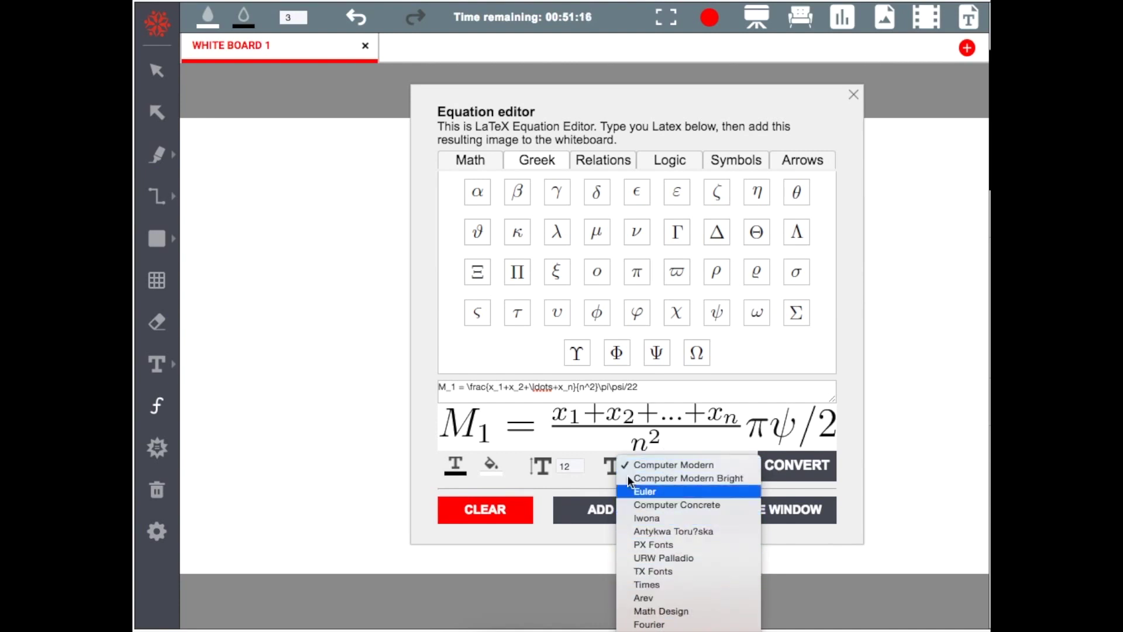
click(569, 481)
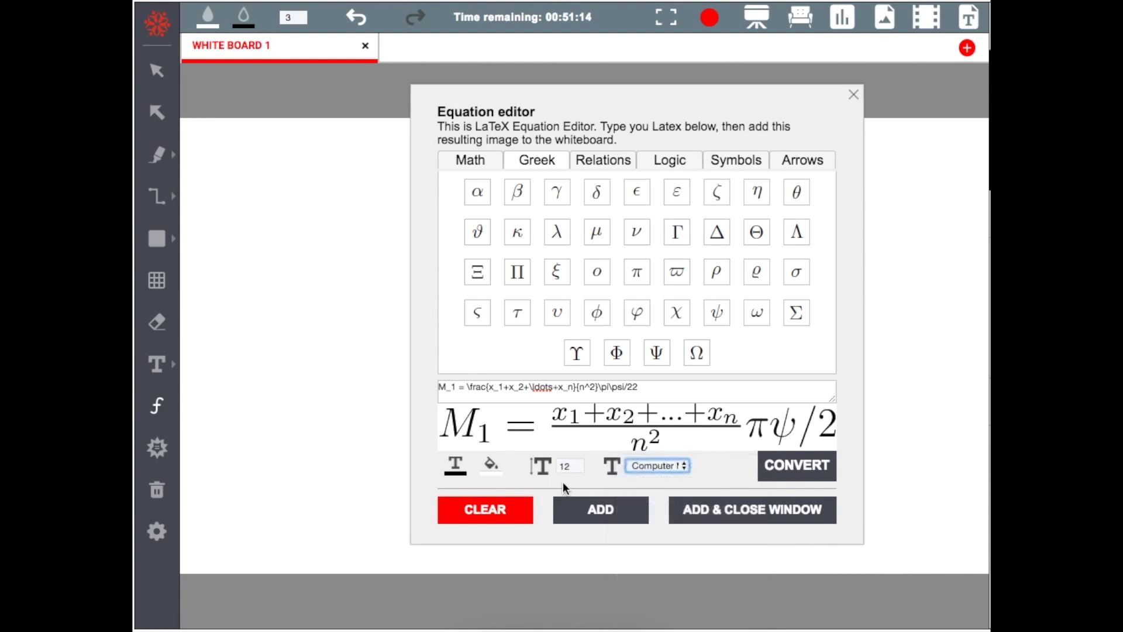
- Add the equation to the whiteboard, close the editor, and move and shrink the equation into the upper-right corner of the board
click(755, 511)
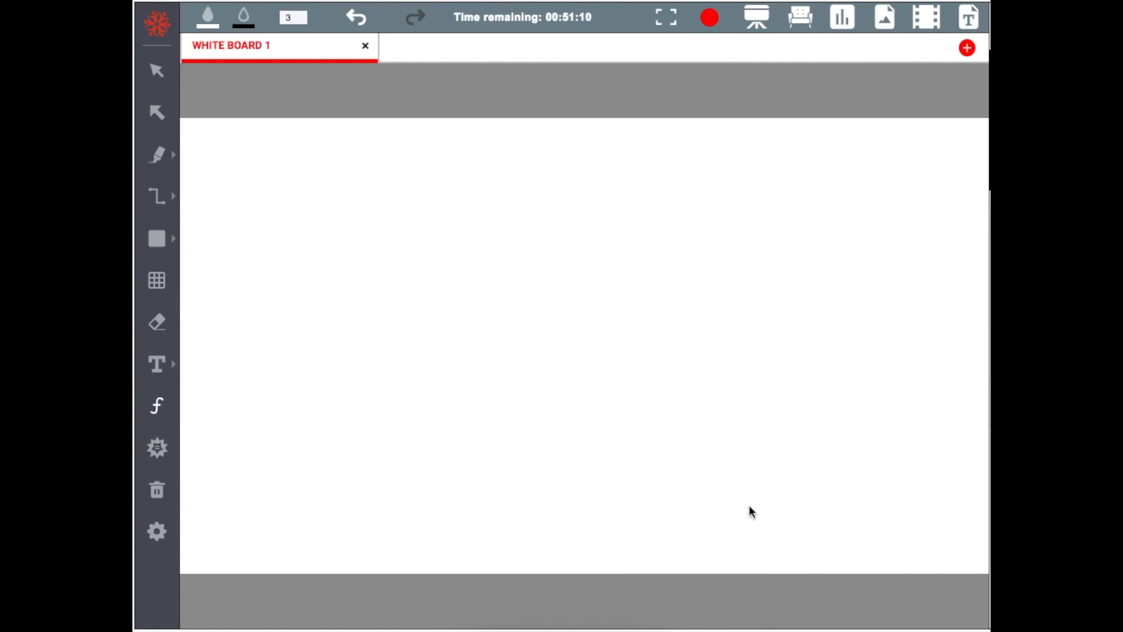
click(157, 72)
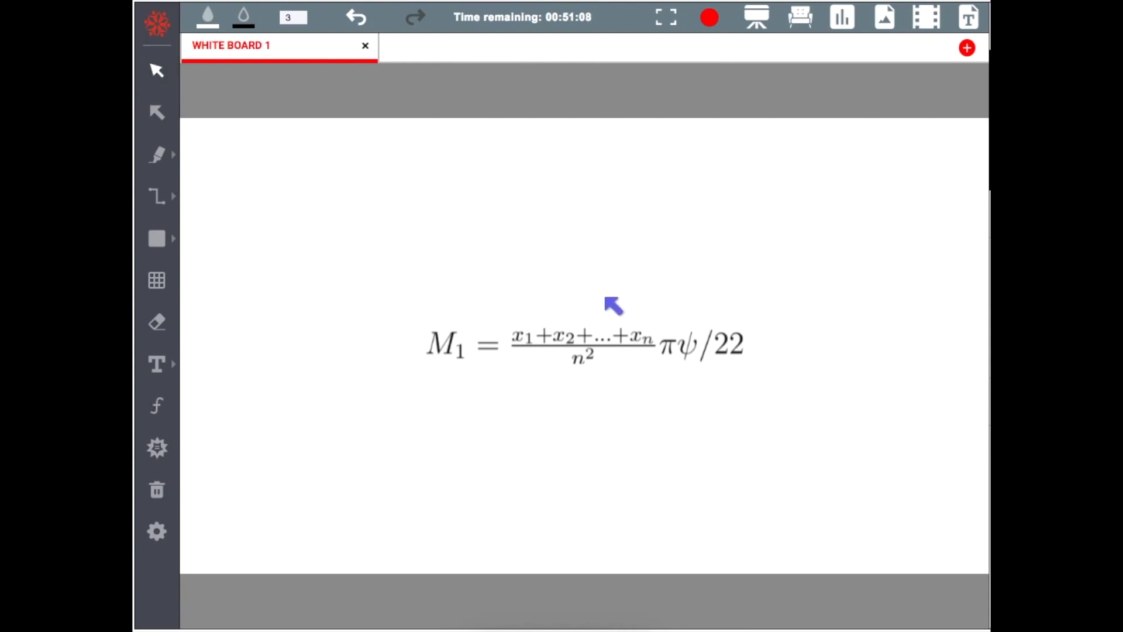
drag(596, 345, 783, 175)
drag(934, 194, 861, 157)
click(839, 243)
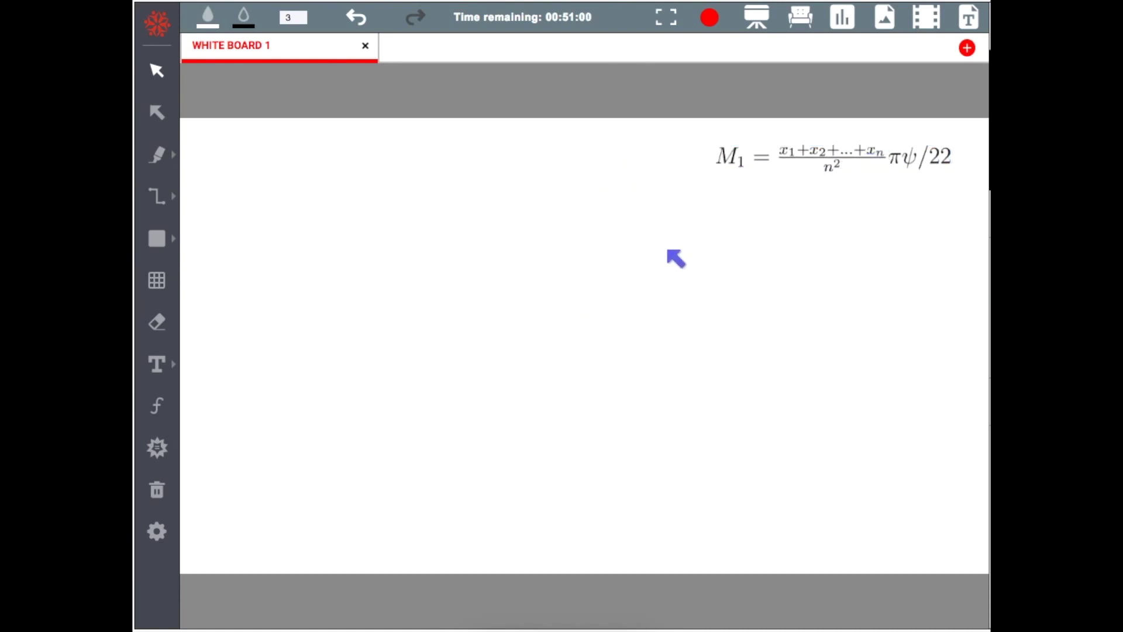
- Open the Wolfram Alpha query window and run the Physics example "speed of light"
click(158, 448)
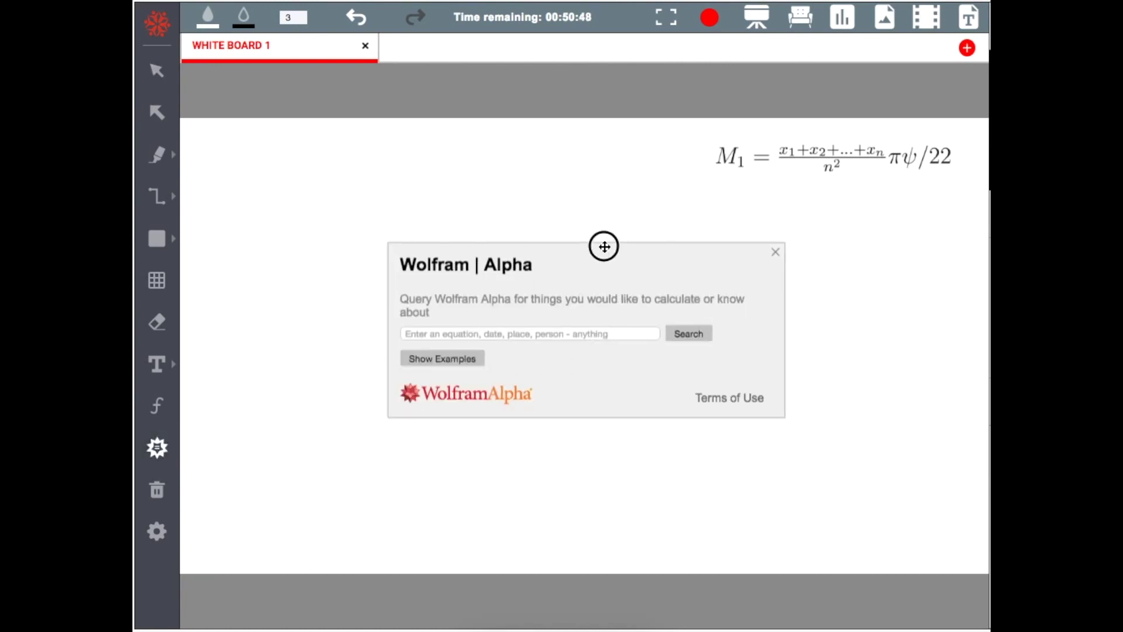
drag(602, 243, 611, 205)
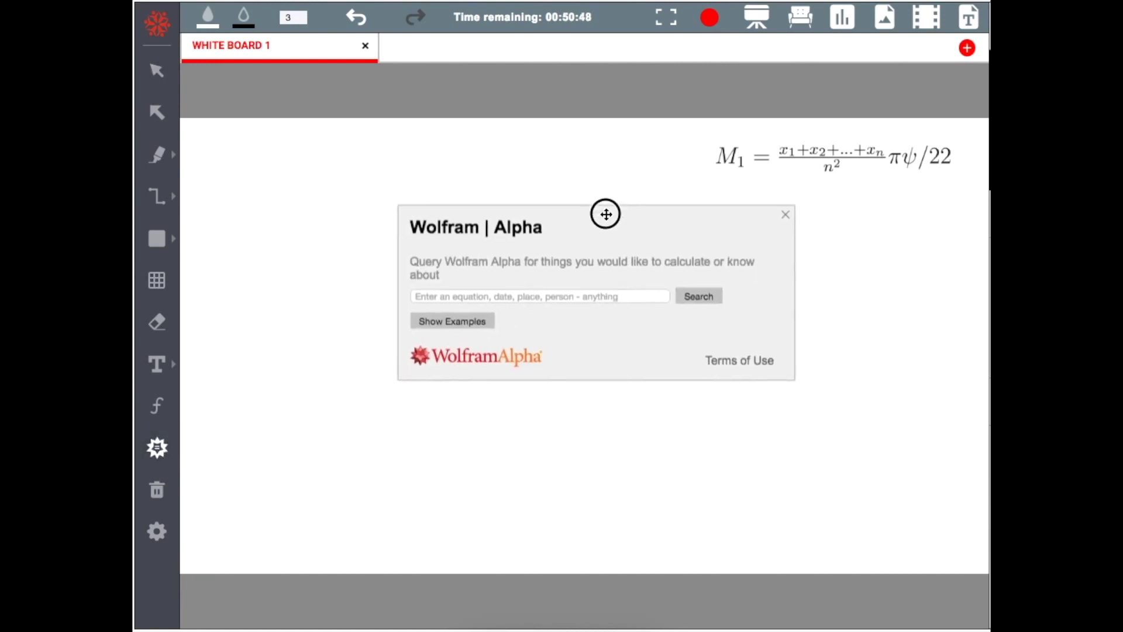
click(451, 321)
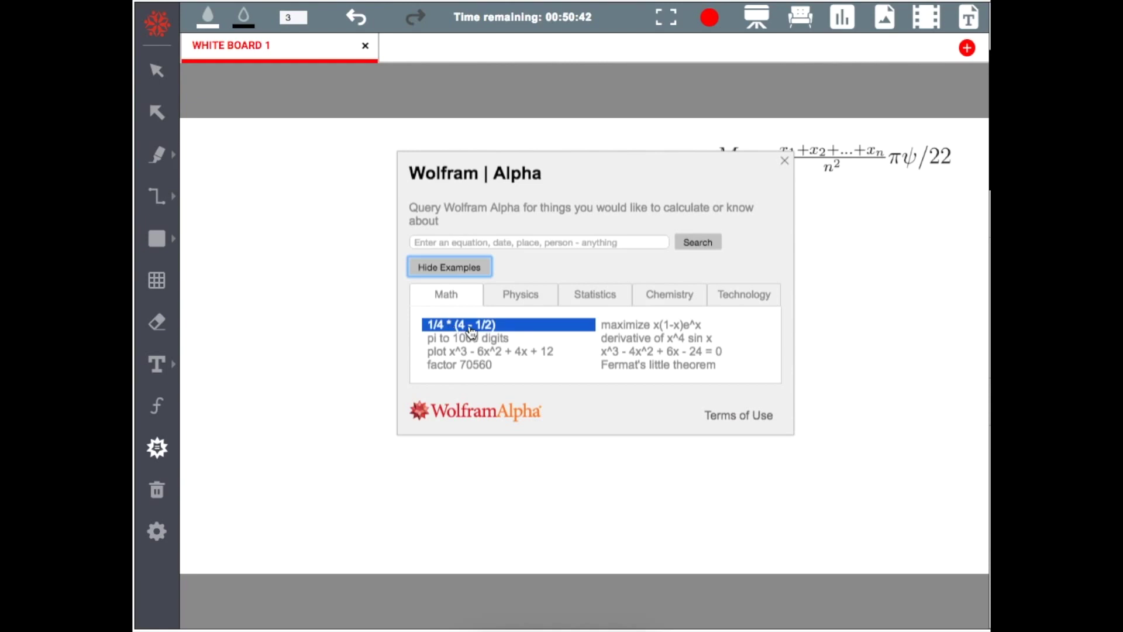
click(520, 295)
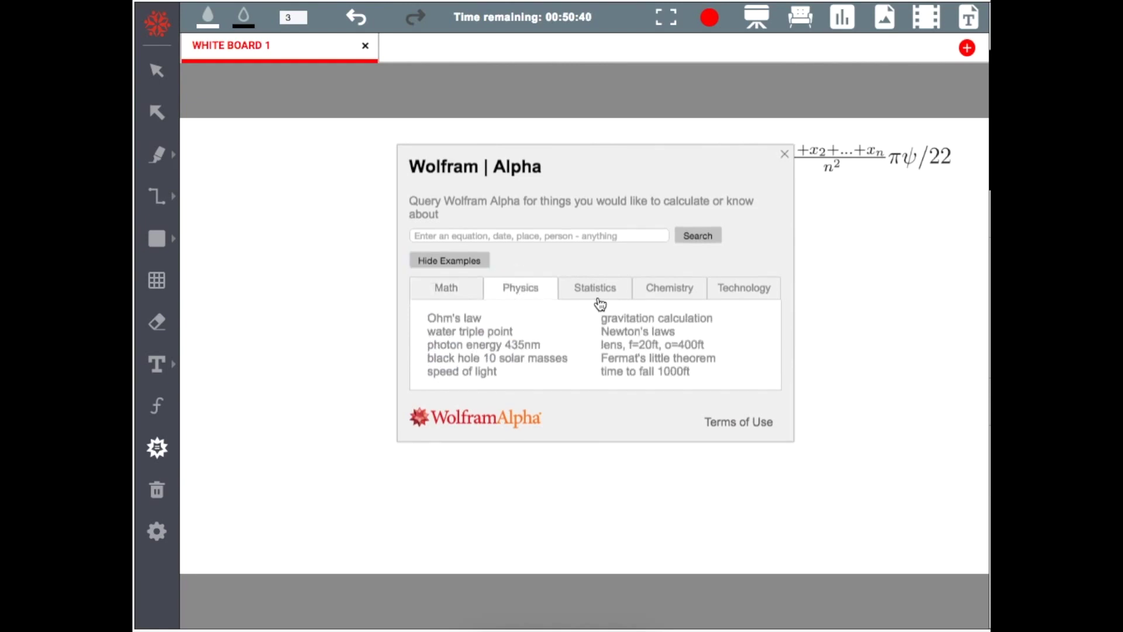
click(507, 373)
- Move the query window out of the way, then shift the speed of light result to the board's left side and shrink it
drag(625, 148, 828, 310)
click(157, 71)
drag(563, 225, 380, 256)
click(643, 289)
drag(438, 324, 374, 314)
click(556, 339)
scroll(486, 342, down, 1)
- Open the Wolfram Alpha query window, search for "22x765", and move the window aside from the result
click(162, 456)
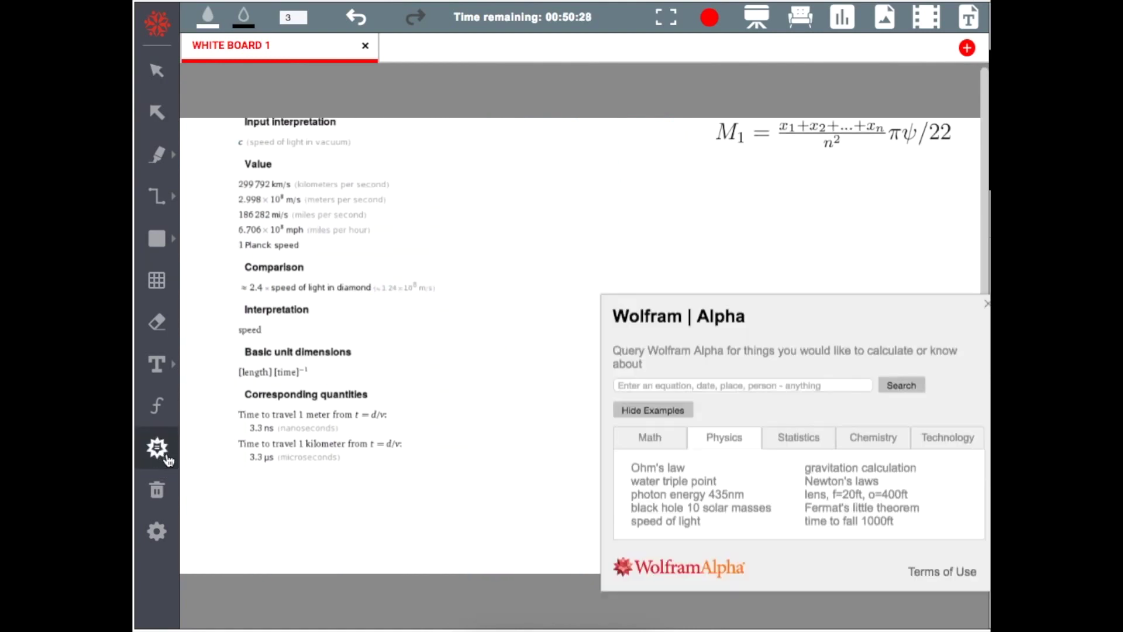
click(700, 386)
drag(795, 314, 745, 265)
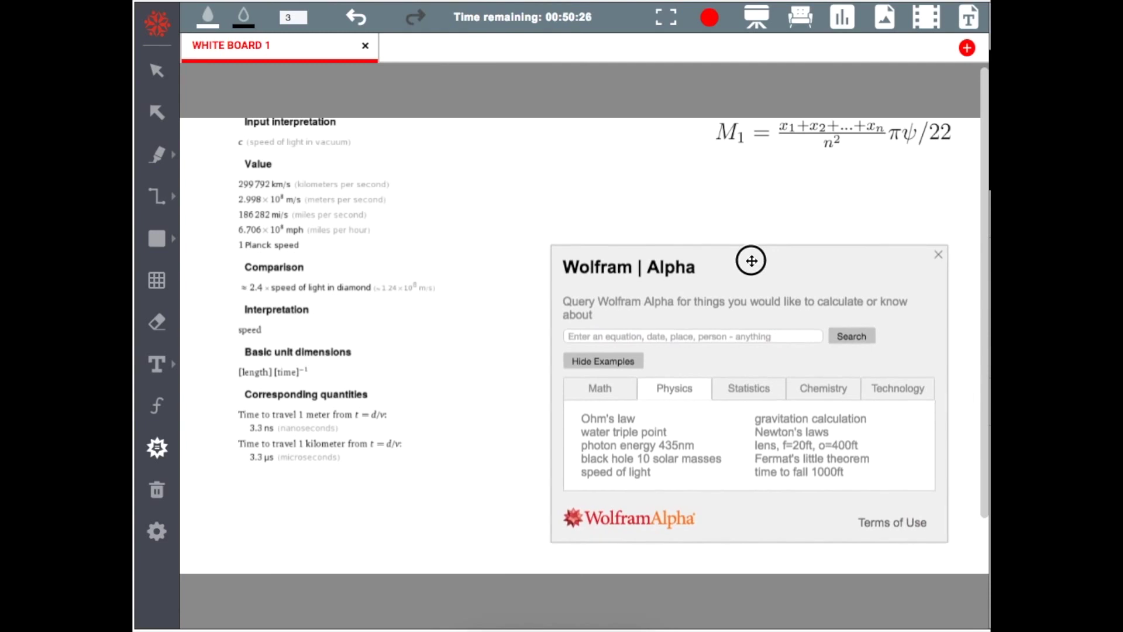
click(707, 336)
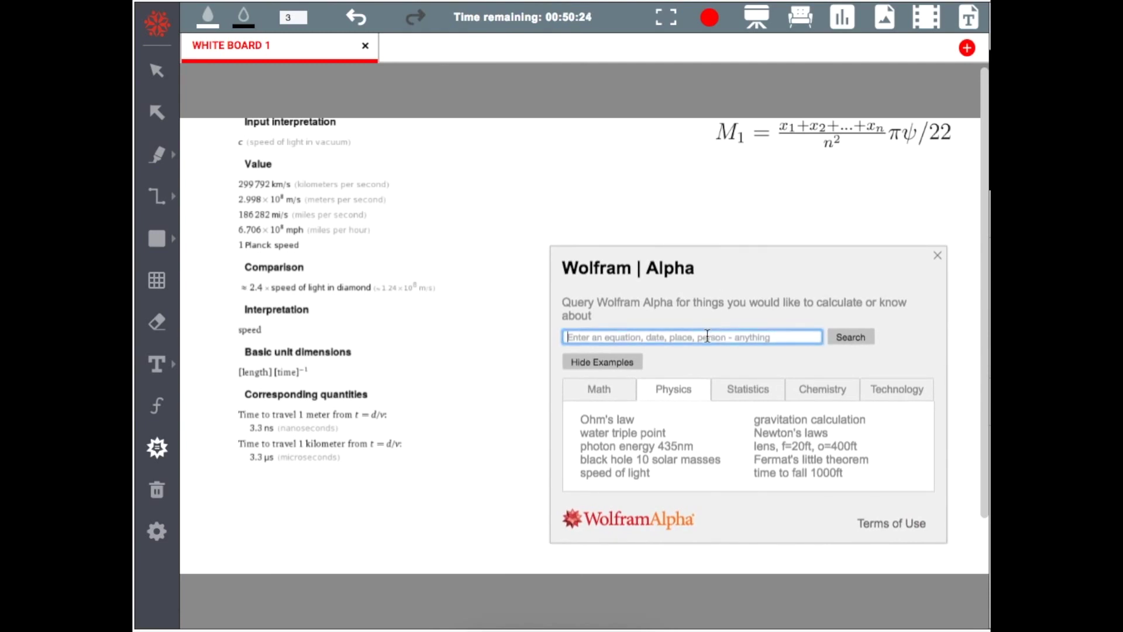
text(22x765)
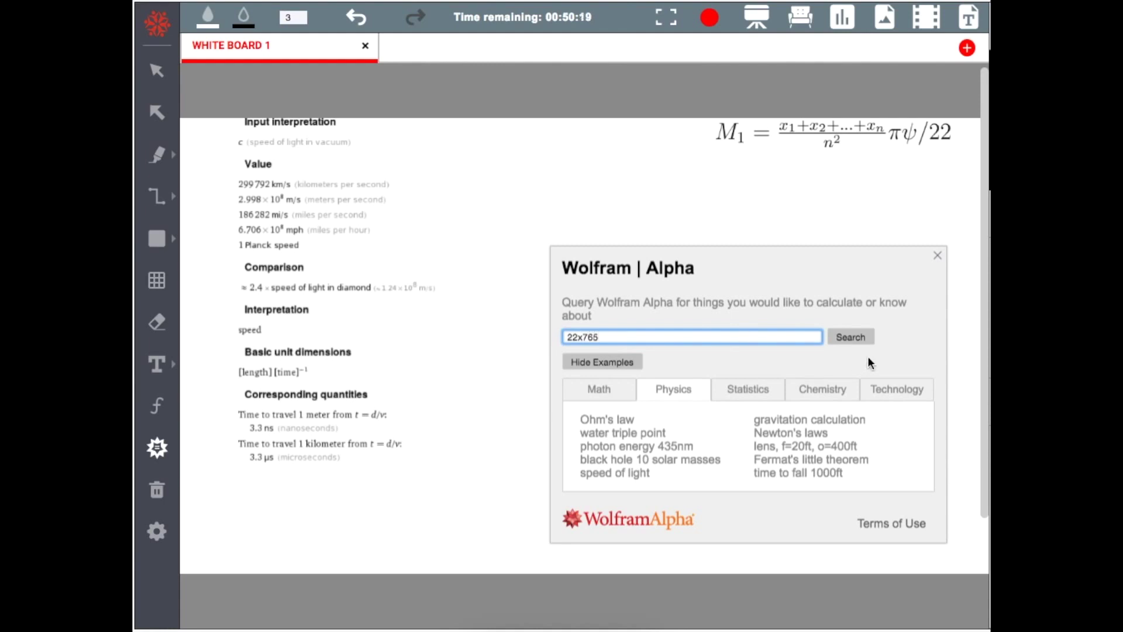
click(851, 336)
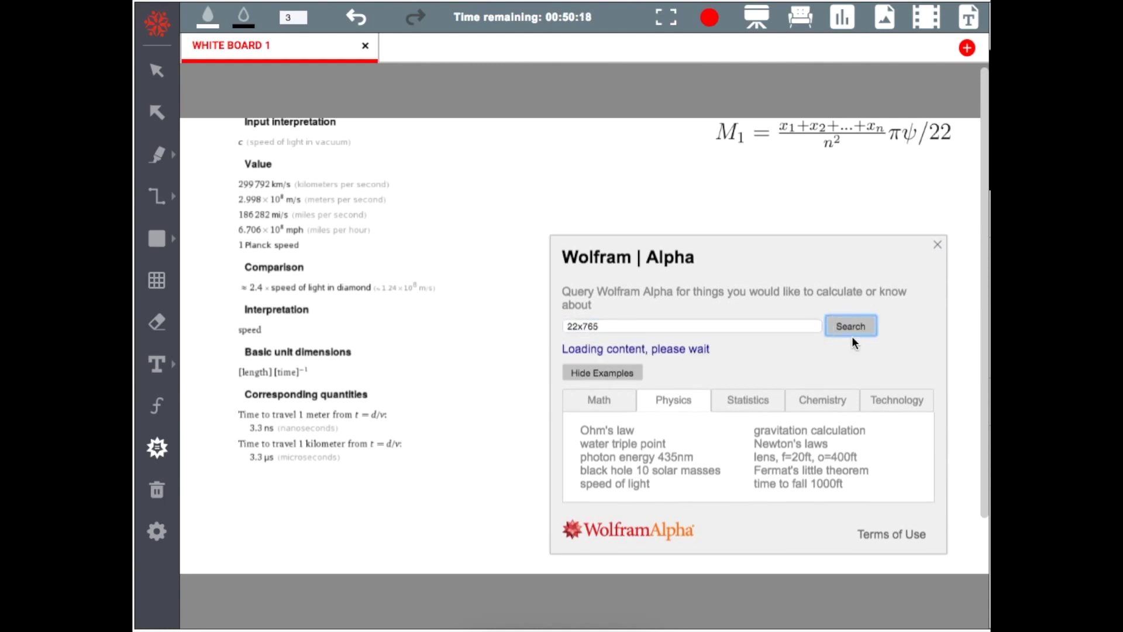
drag(764, 241, 899, 237)
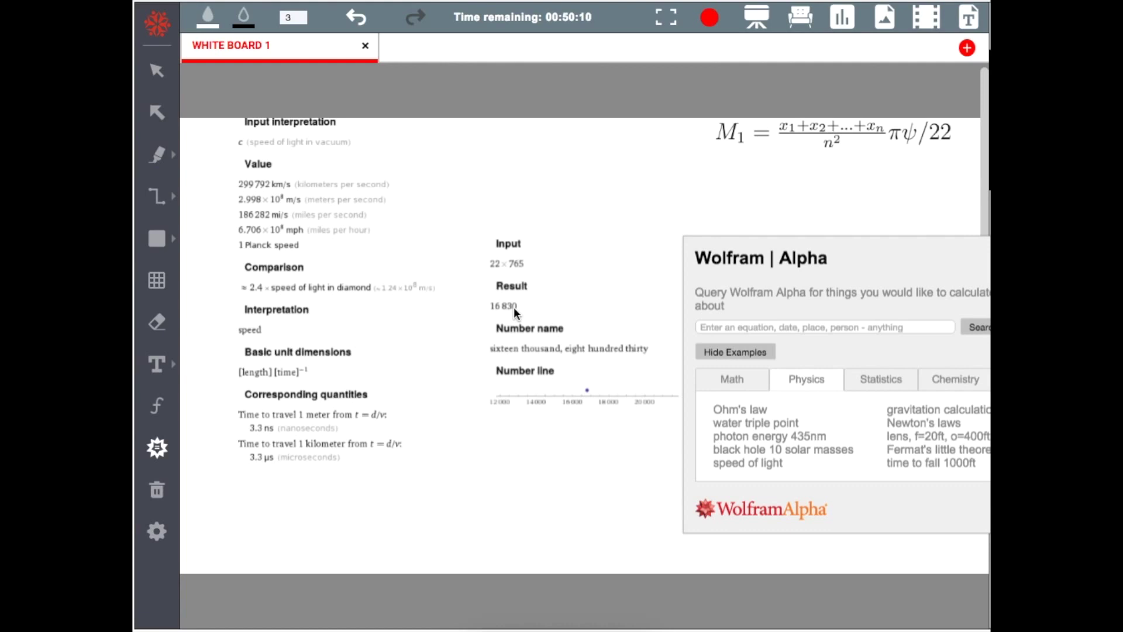
- Close the Wolfram Alpha query window and clear everything from the whiteboard
drag(863, 245, 618, 223)
click(628, 308)
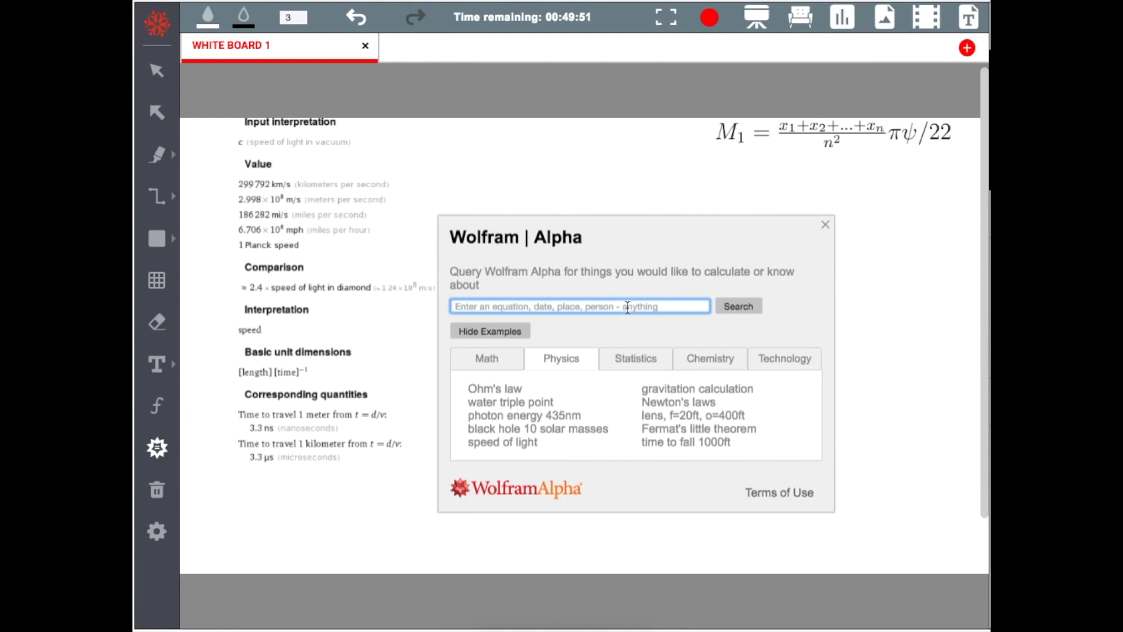
click(825, 225)
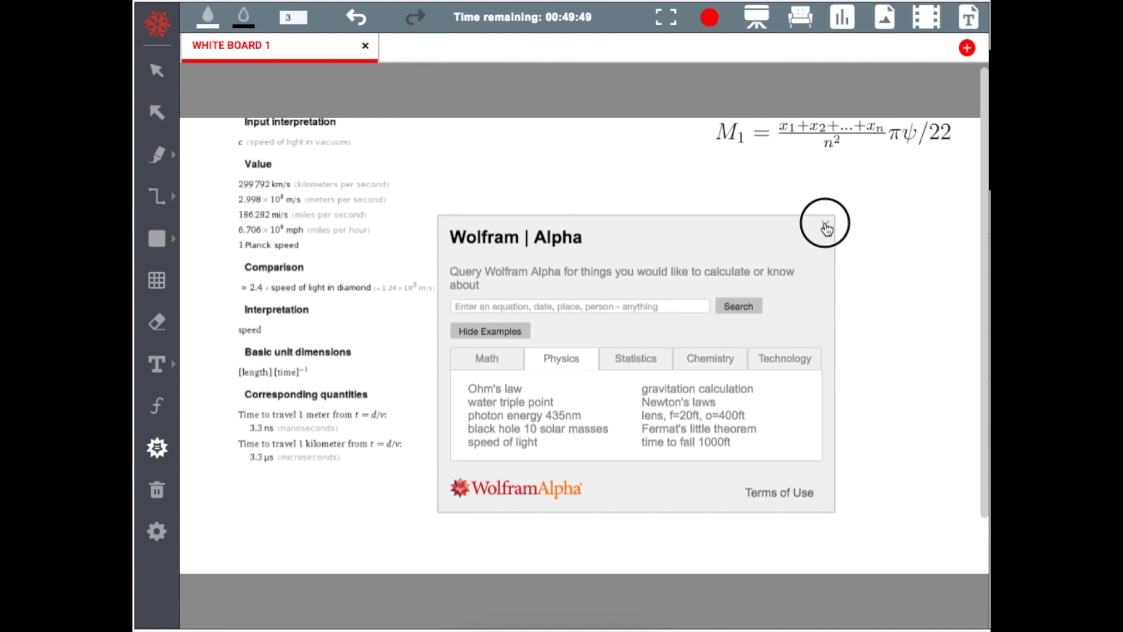
click(157, 495)
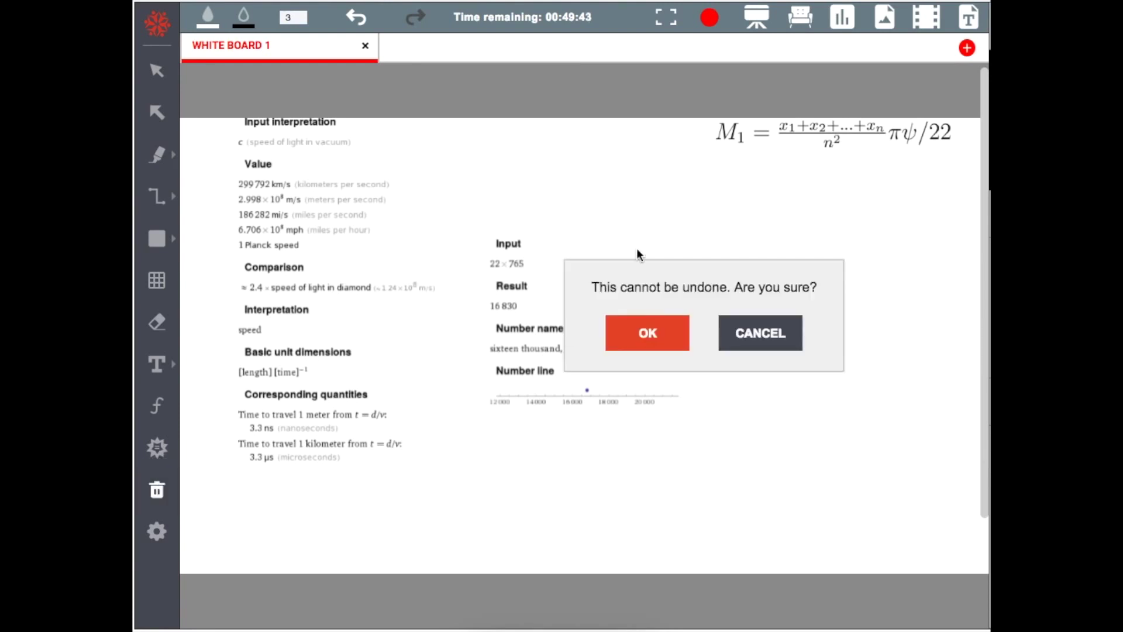
click(654, 323)
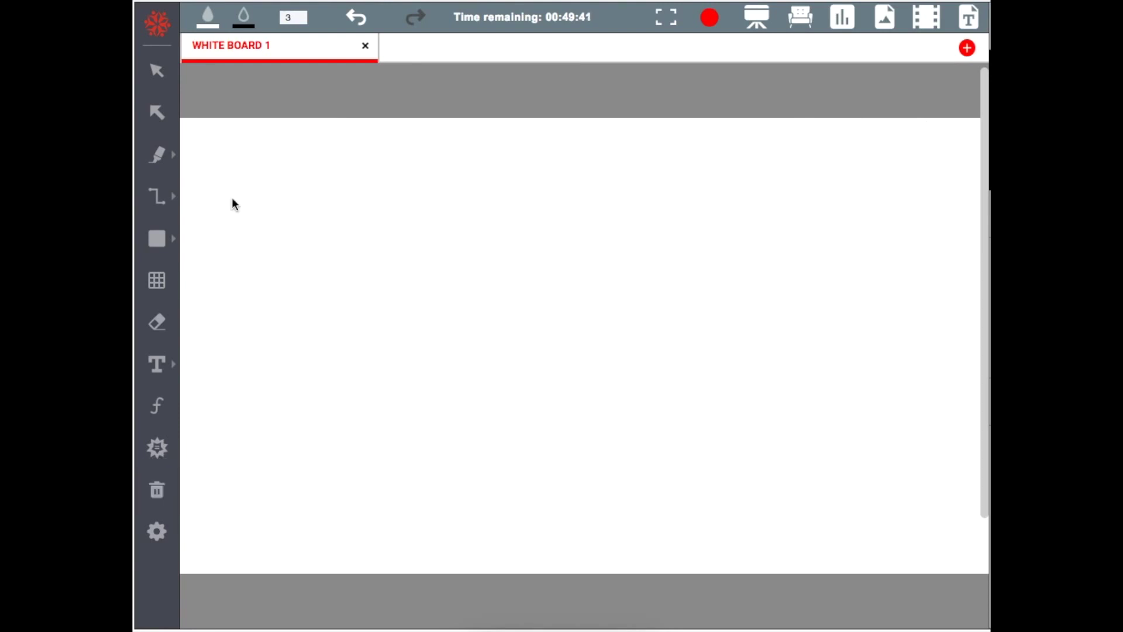
- Draw two wavy black freehand lines across the board with the brush, one below the other
click(175, 161)
click(196, 155)
mouse_move(316, 234)
mouse_down()
mouse_move(598, 244)
mouse_move(623, 233)
mouse_up()
drag(344, 362, 694, 304)
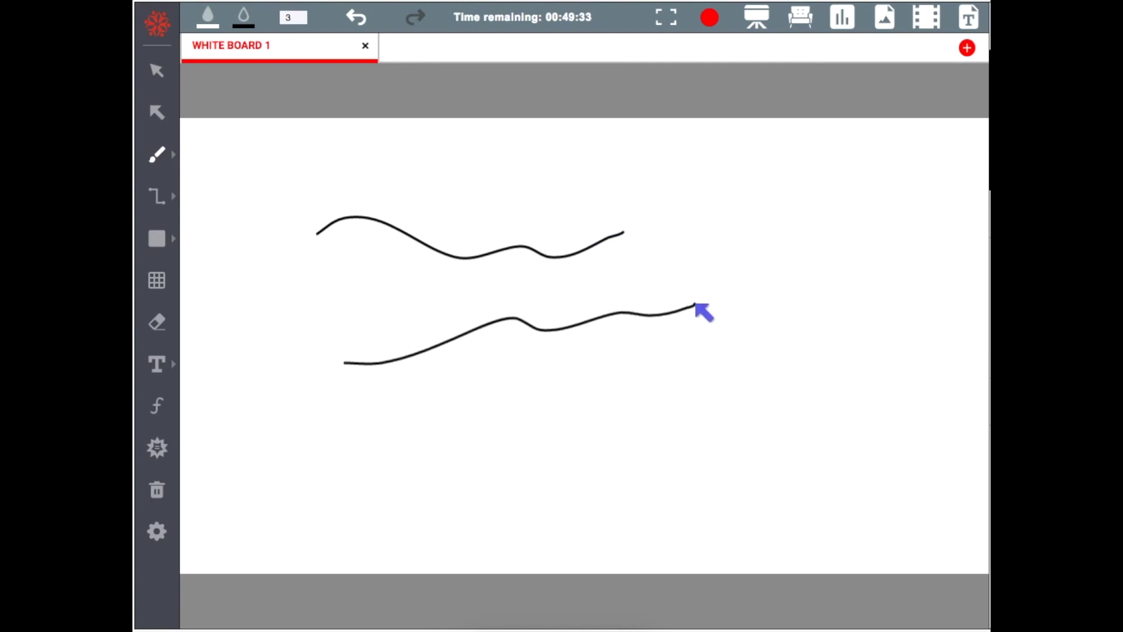
- Undo and redo the last brush stroke, and add a very short stroke at the dip of the upper wavy line
click(351, 21)
click(414, 18)
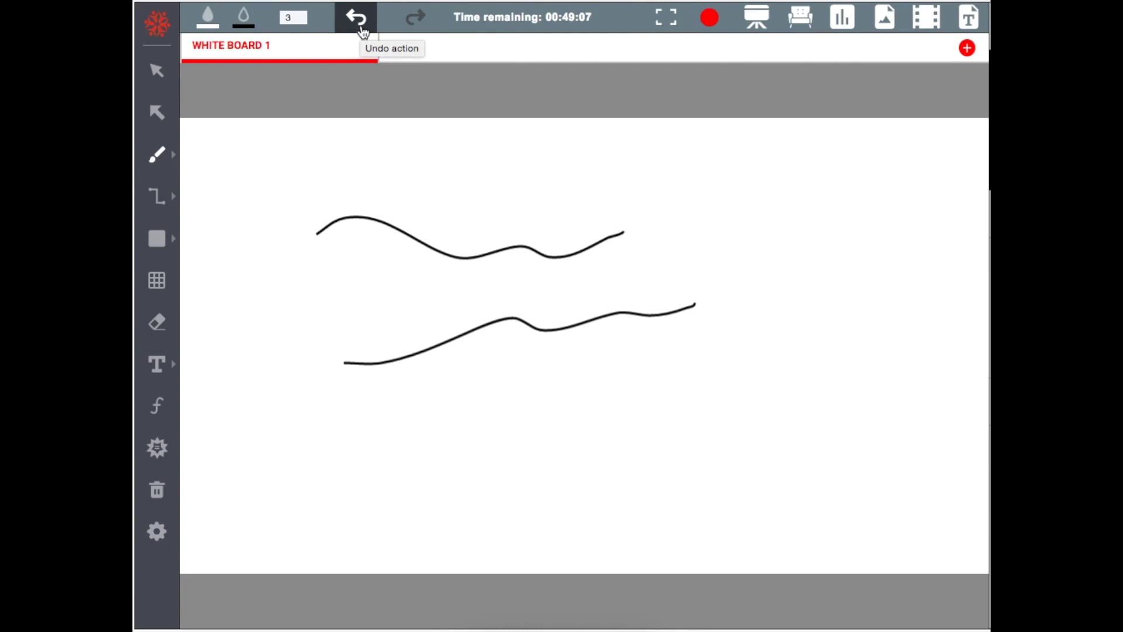
drag(484, 252, 464, 250)
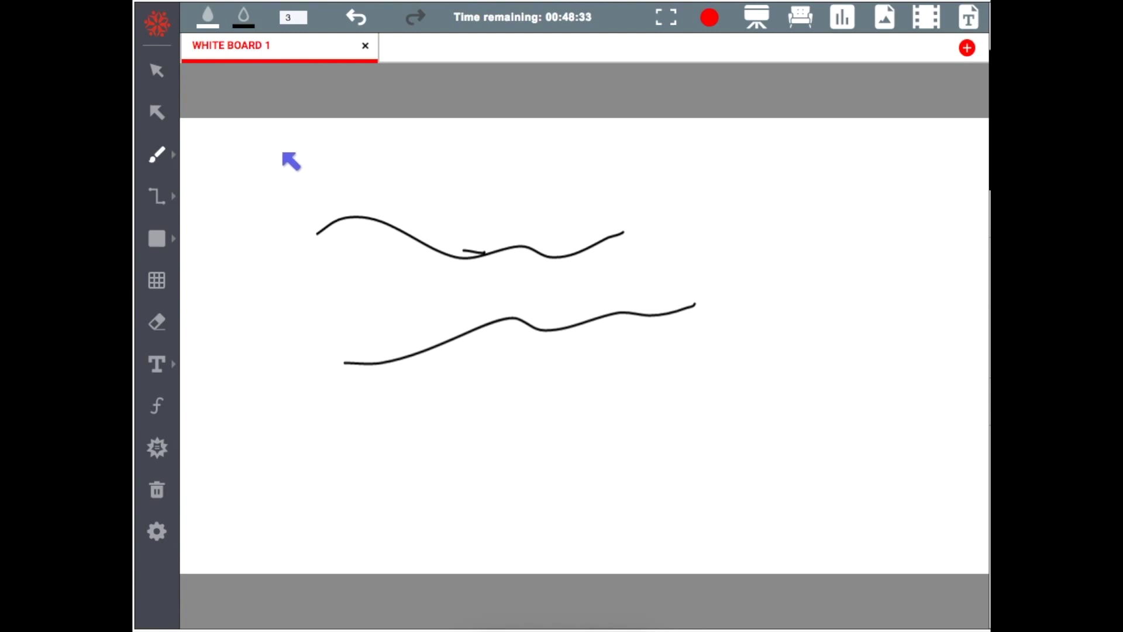
- Open the settings and examine the Class Settings without ending the class, returning to the main settings window
click(162, 539)
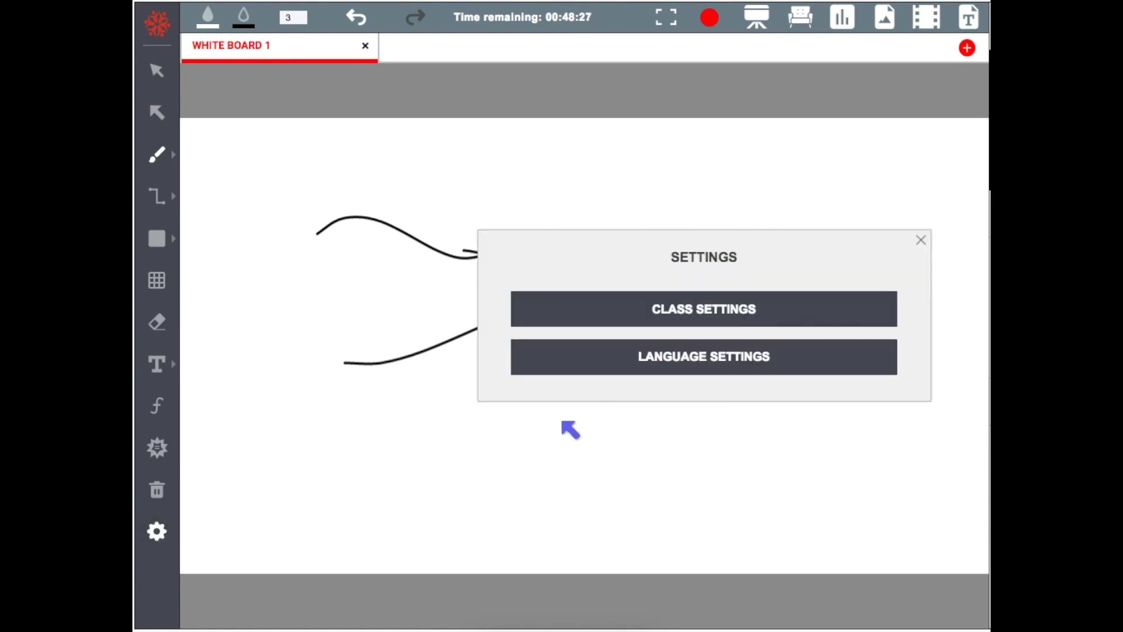
click(705, 319)
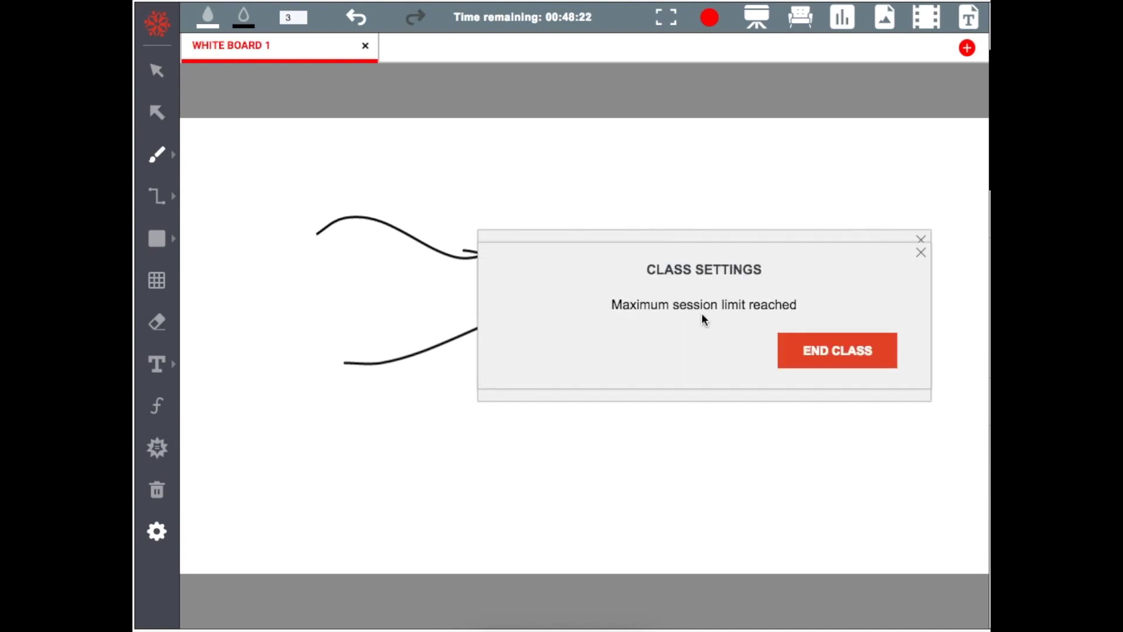
click(921, 255)
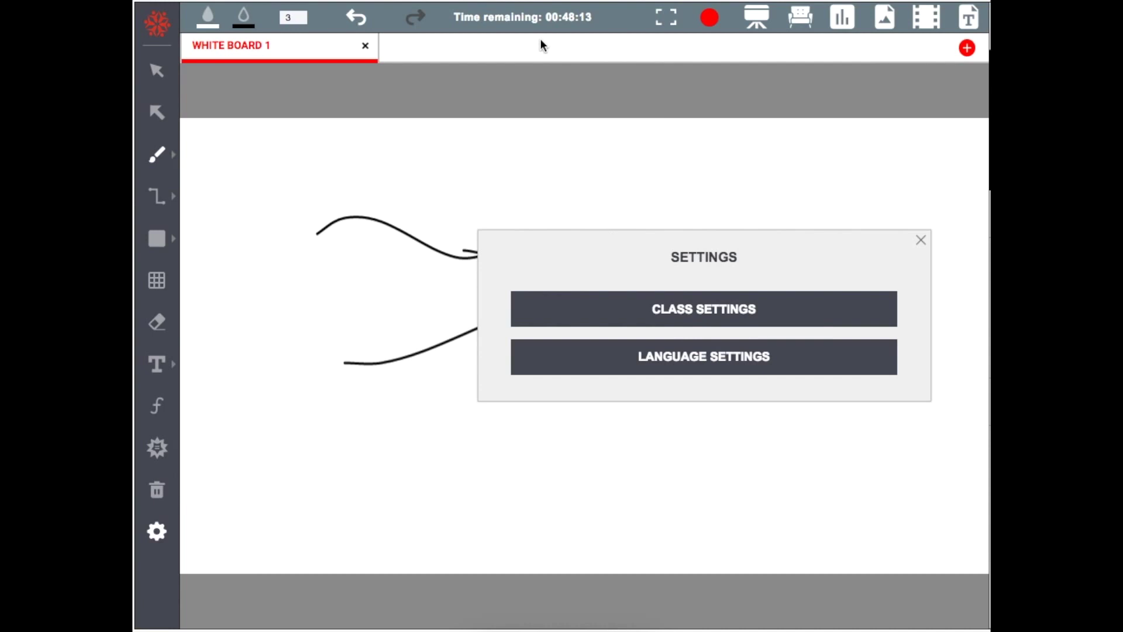
click(762, 318)
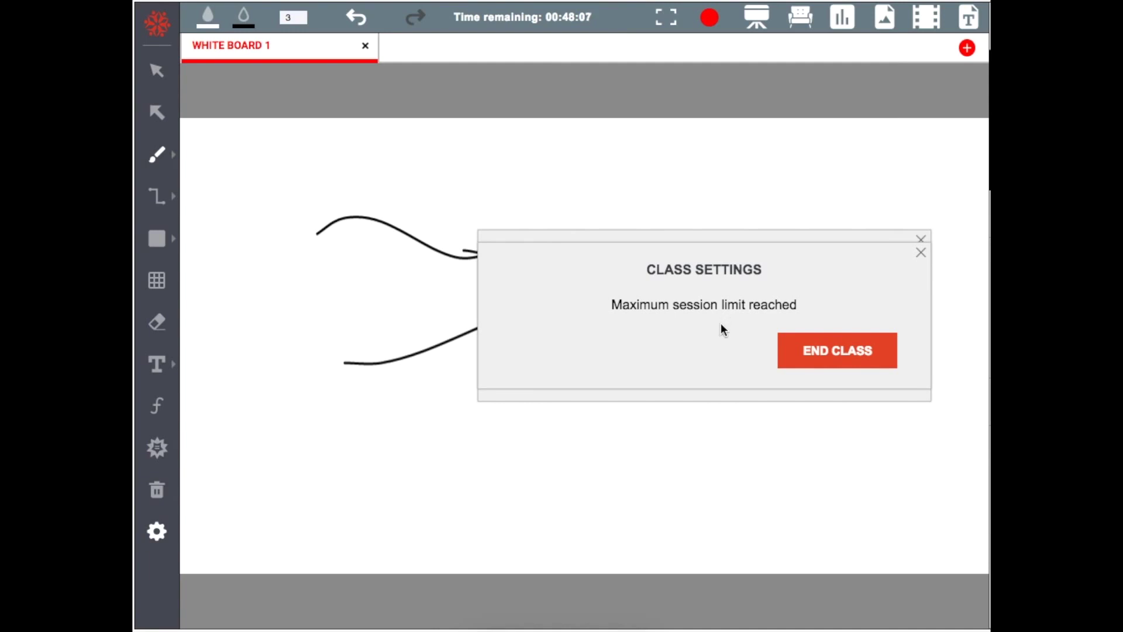
click(920, 252)
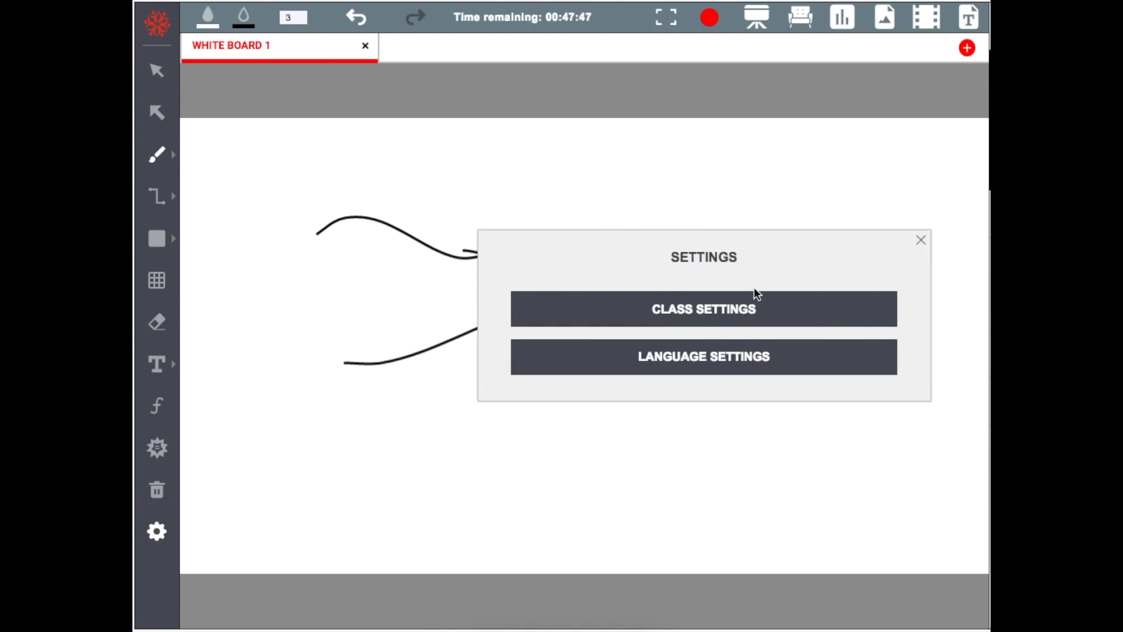
- Set the classroom's interface language to French in the Language Settings
click(701, 373)
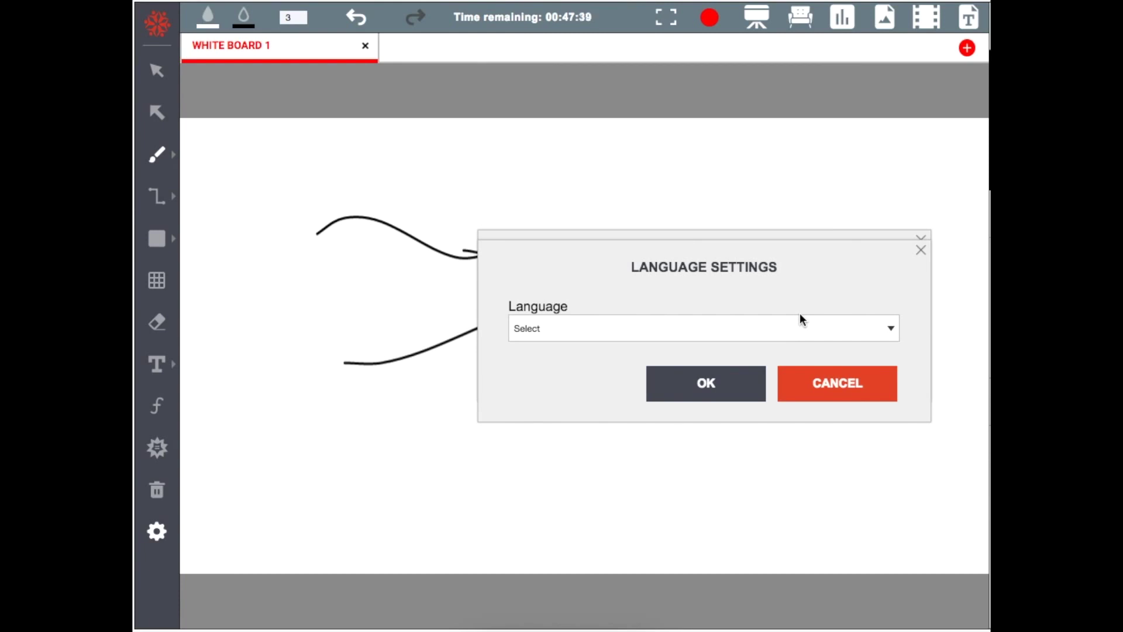
click(768, 337)
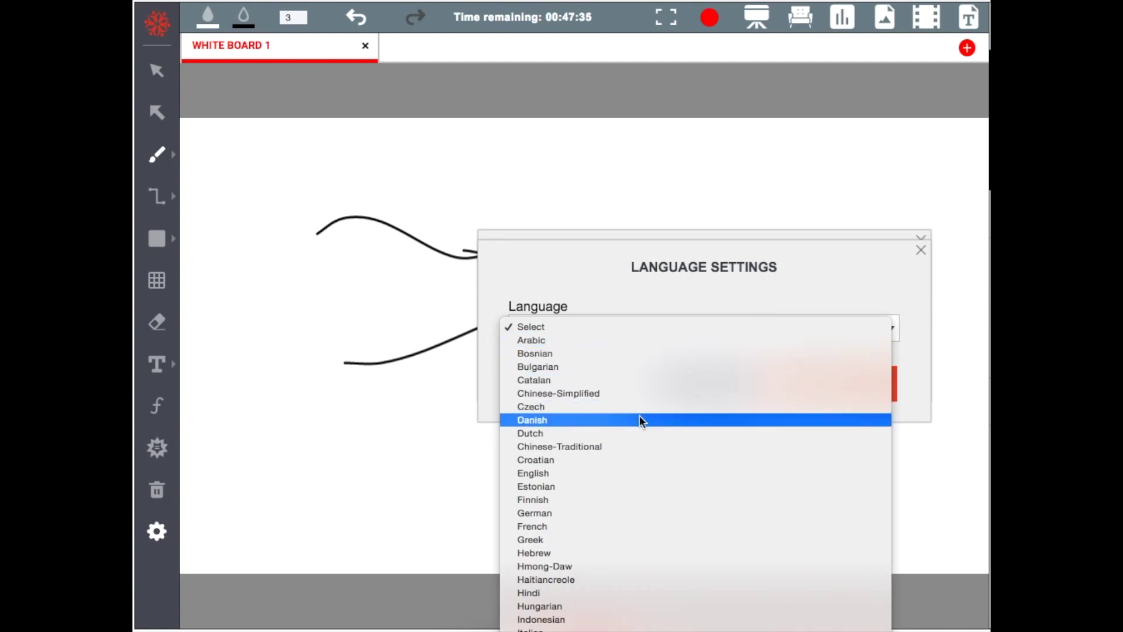
click(543, 525)
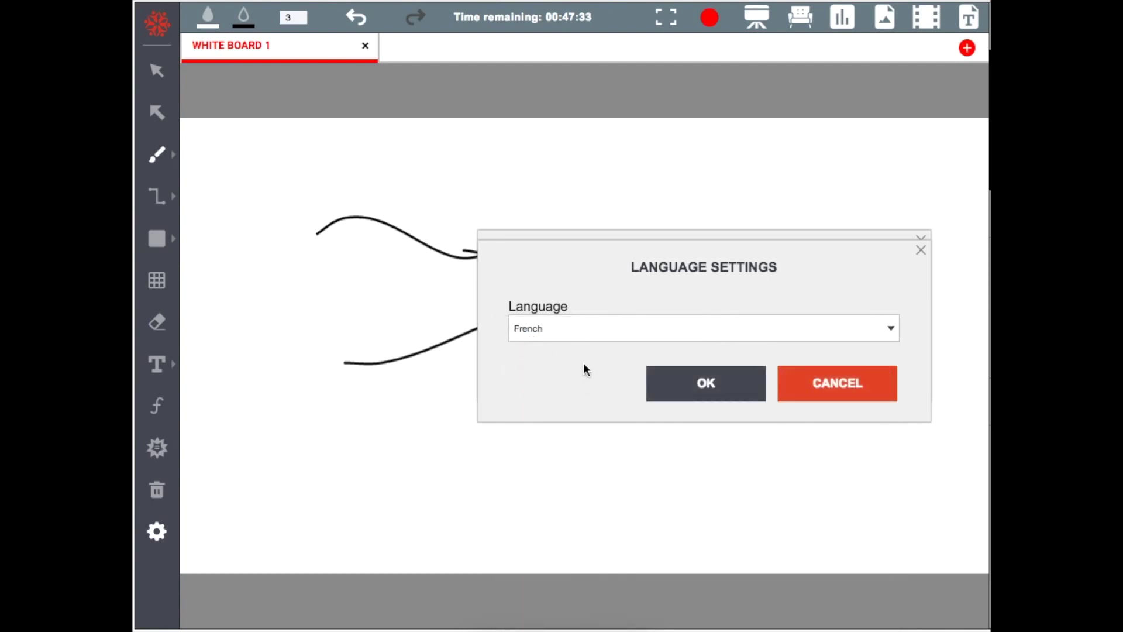
click(693, 385)
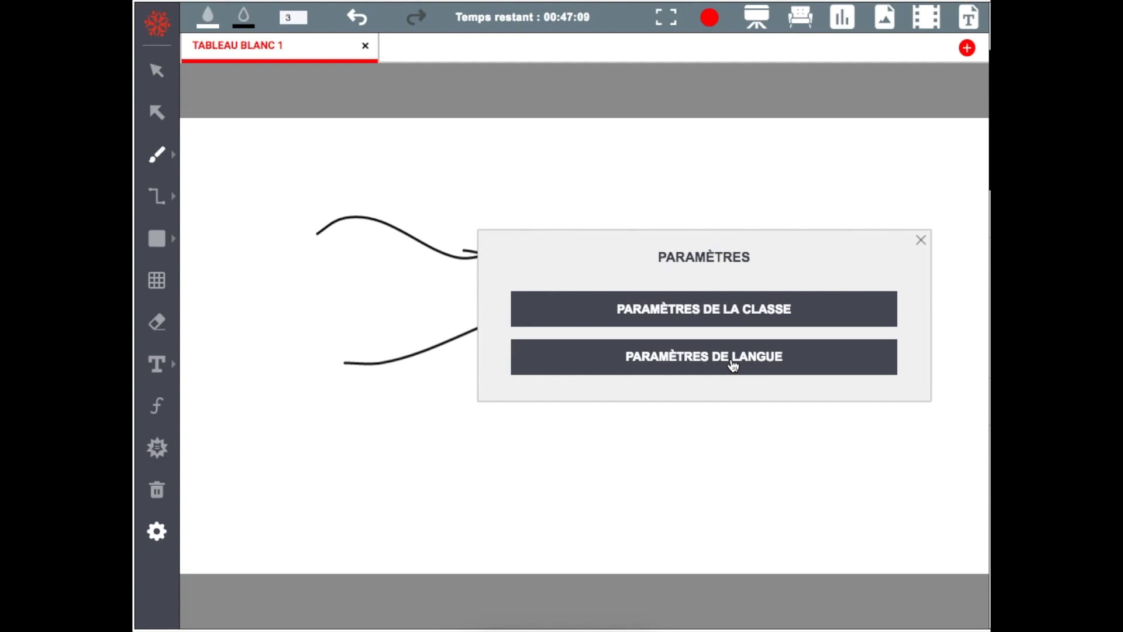
- Switch the classroom's interface language back to English
click(699, 363)
click(734, 327)
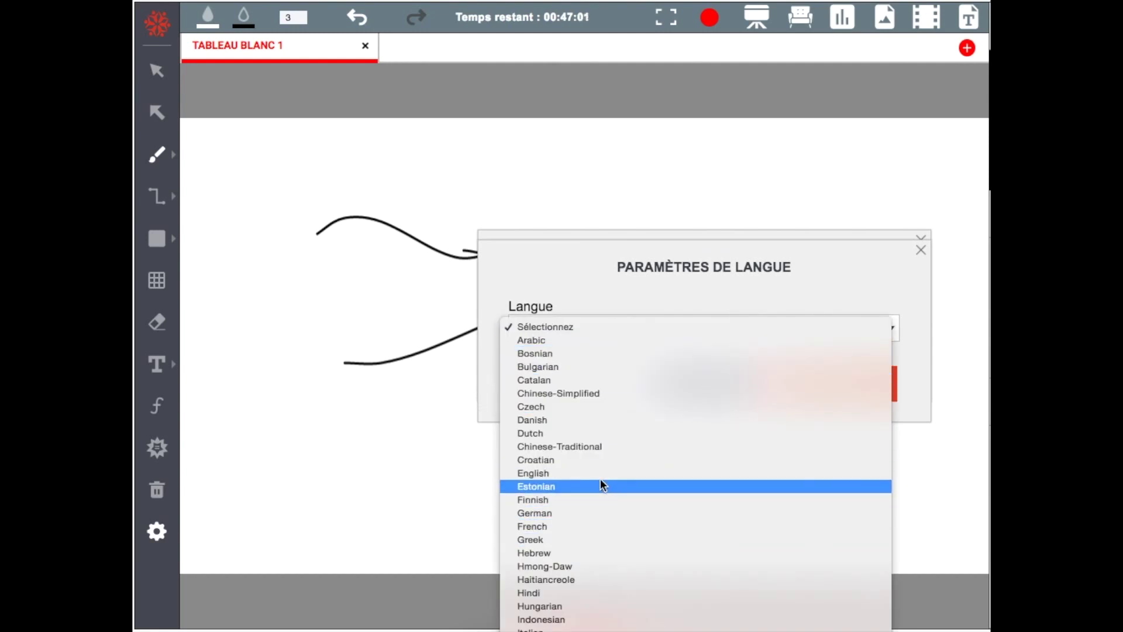
click(621, 471)
click(719, 393)
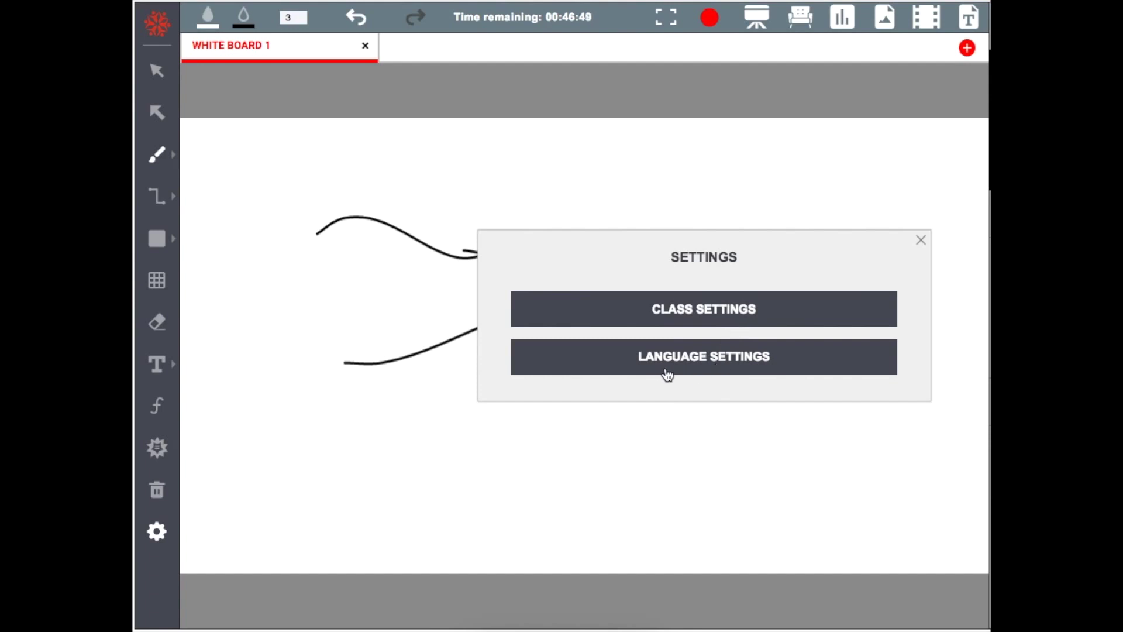
- Examine the language choices in the Language Settings, cancel without a selection, and close the settings
click(709, 363)
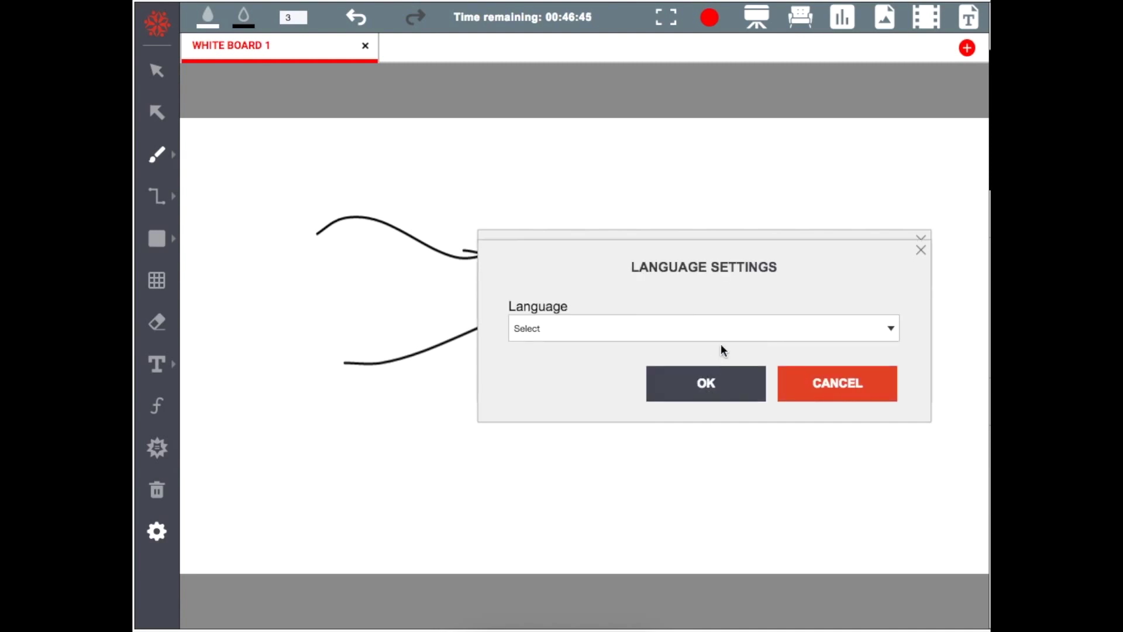
click(695, 332)
click(757, 281)
click(854, 385)
click(922, 241)
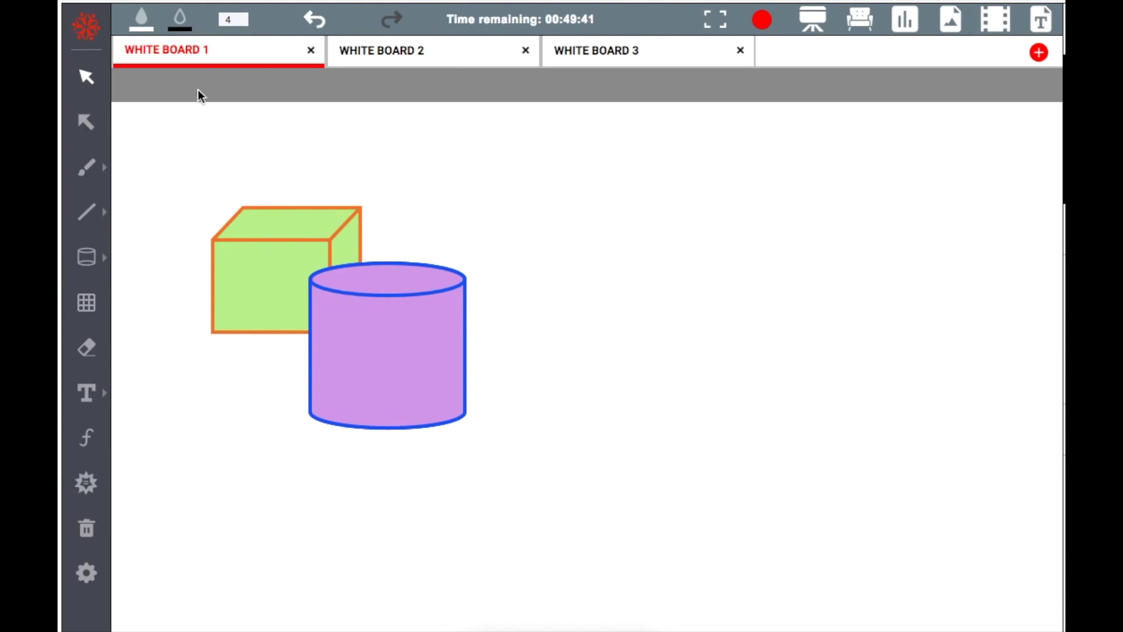
- Rename the first whiteboard tab as WELCOME and the second as LESSON 2
double_click(180, 53)
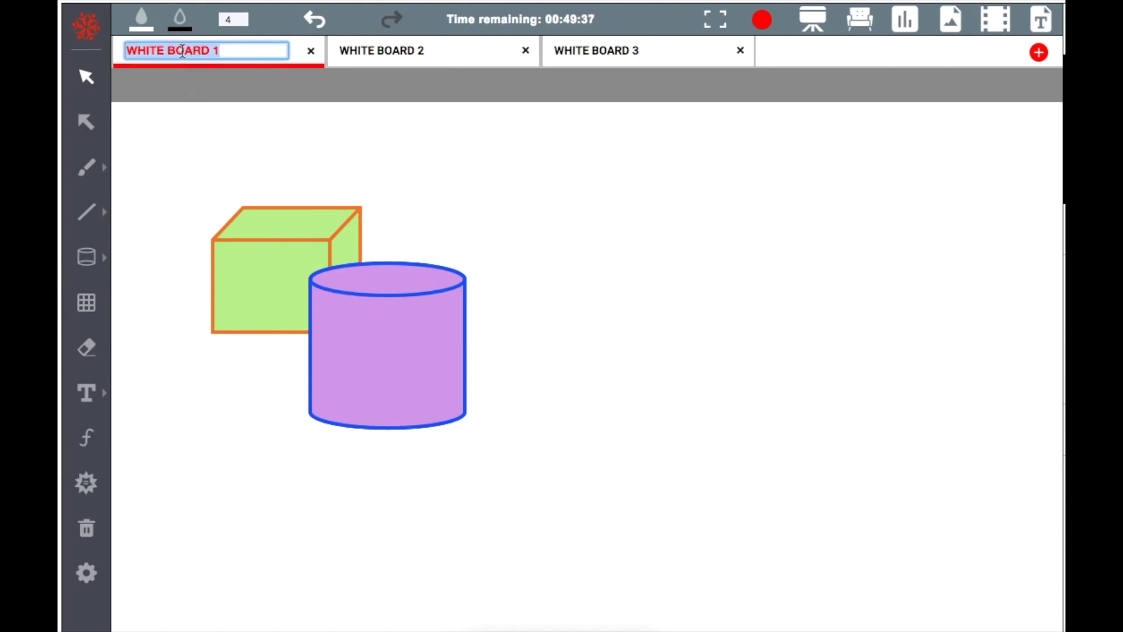
text(WELCOME)
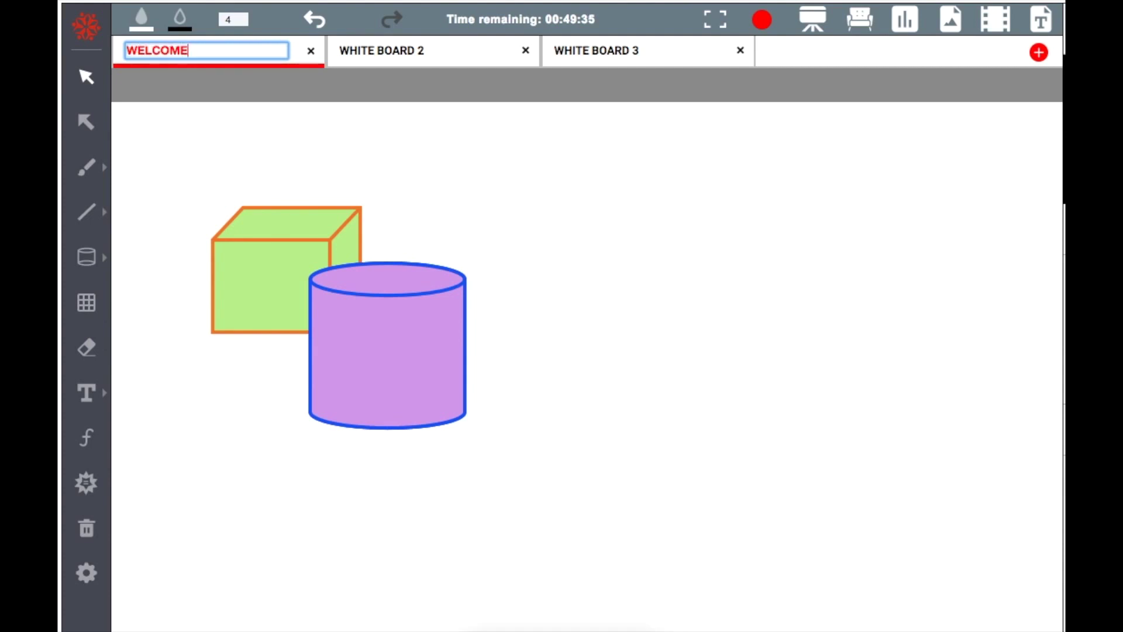
key(Return)
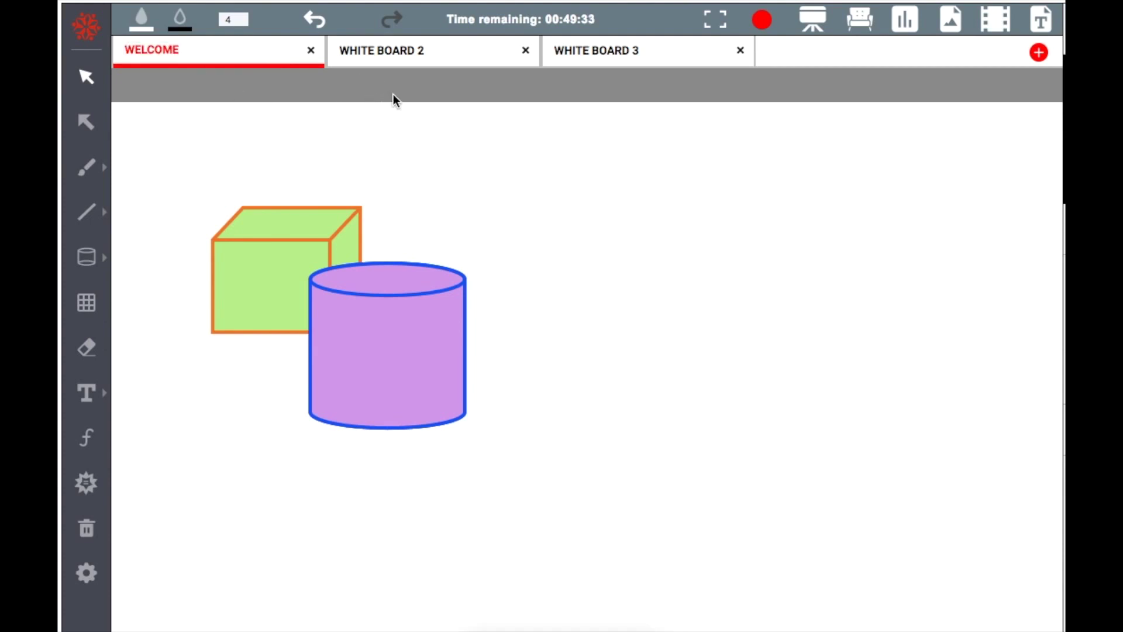
double_click(400, 61)
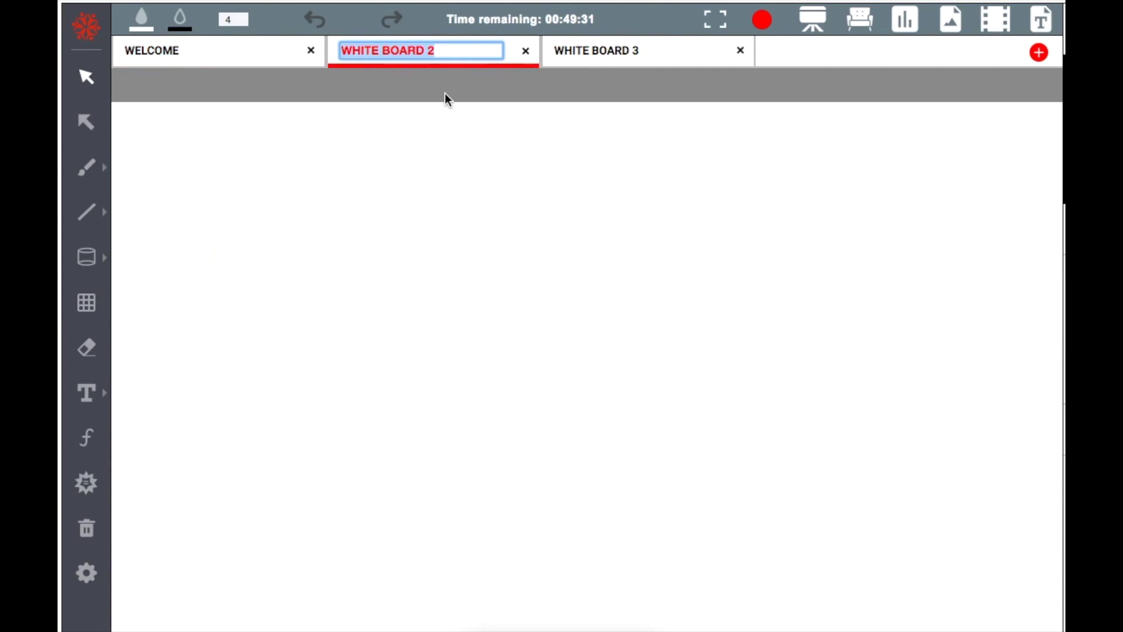
text(LESSON)
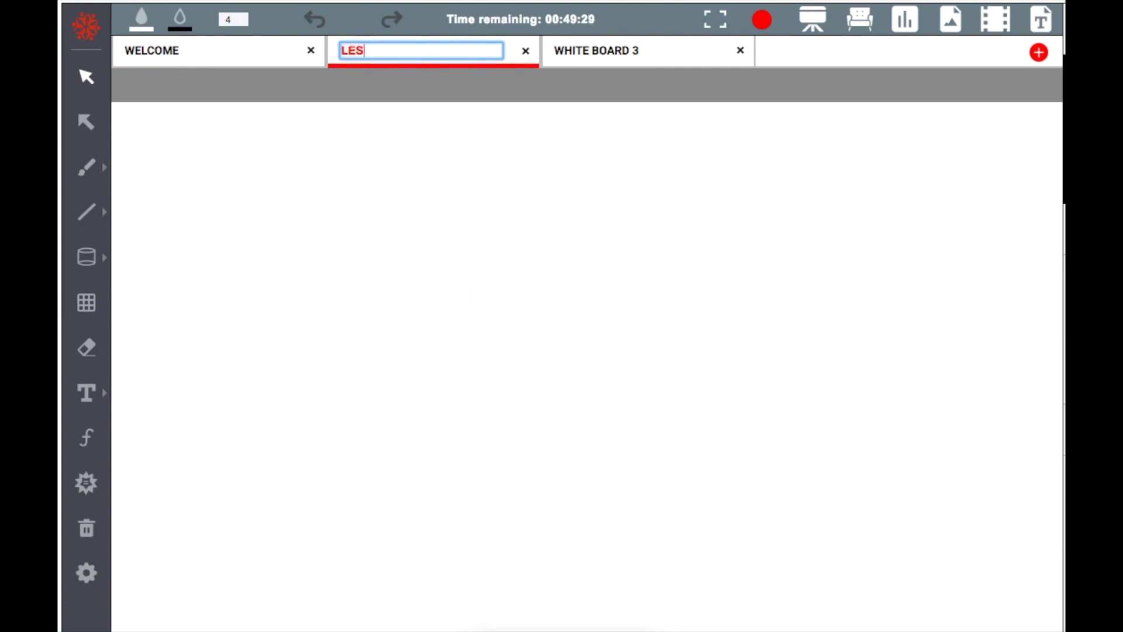
- Rename the third whiteboard tab as LESSON 3 and return to the WELCOME board
double_click(641, 54)
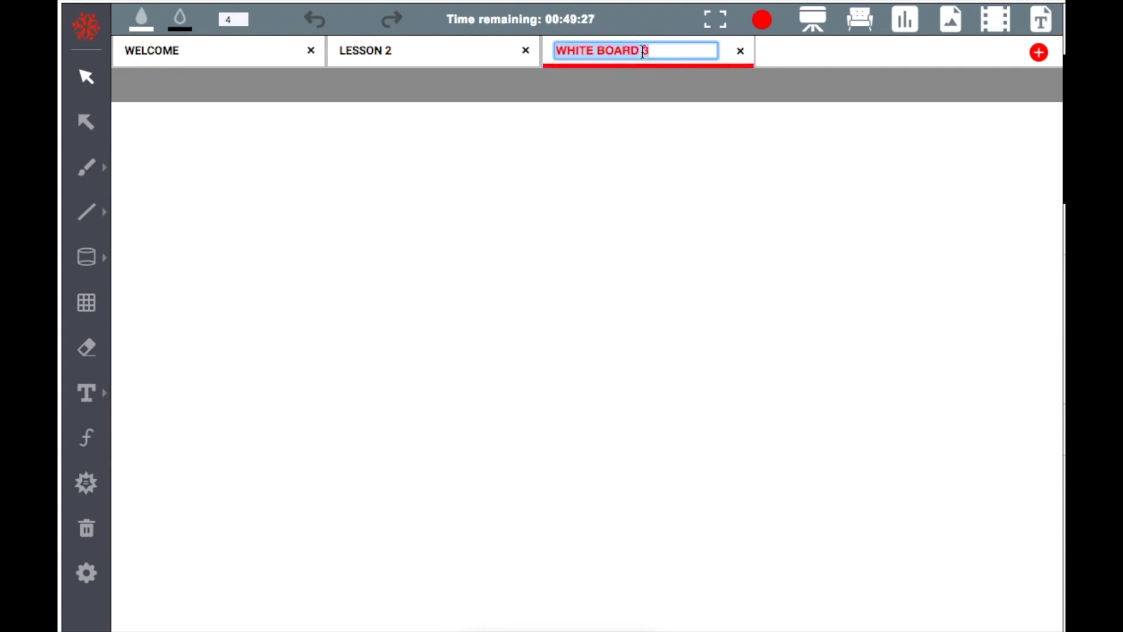
text(LESSON 3)
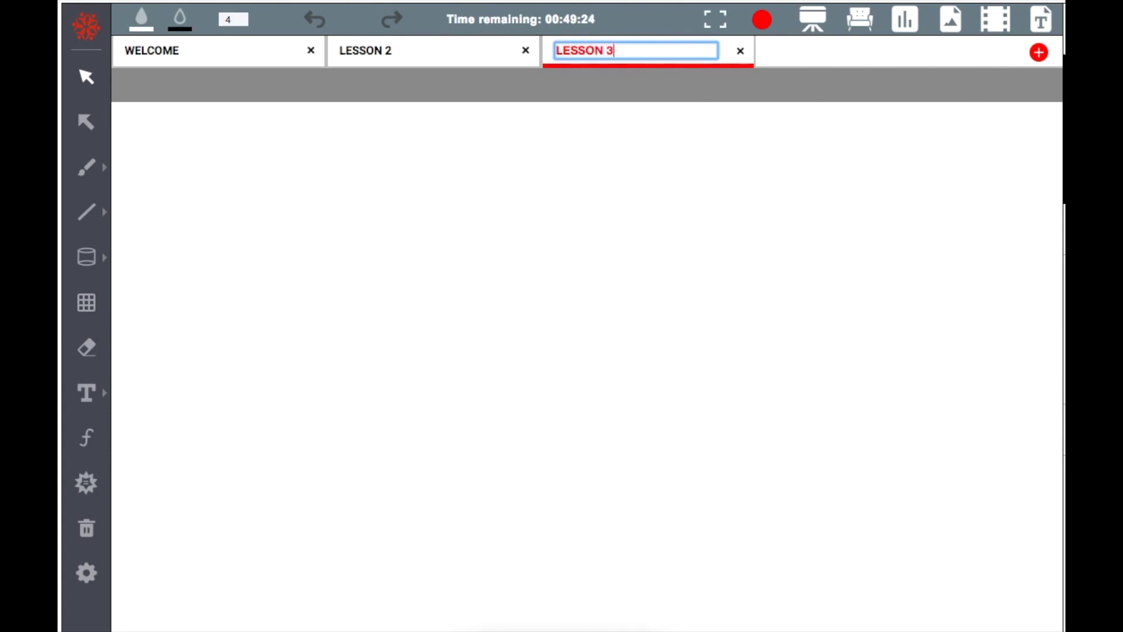
click(624, 177)
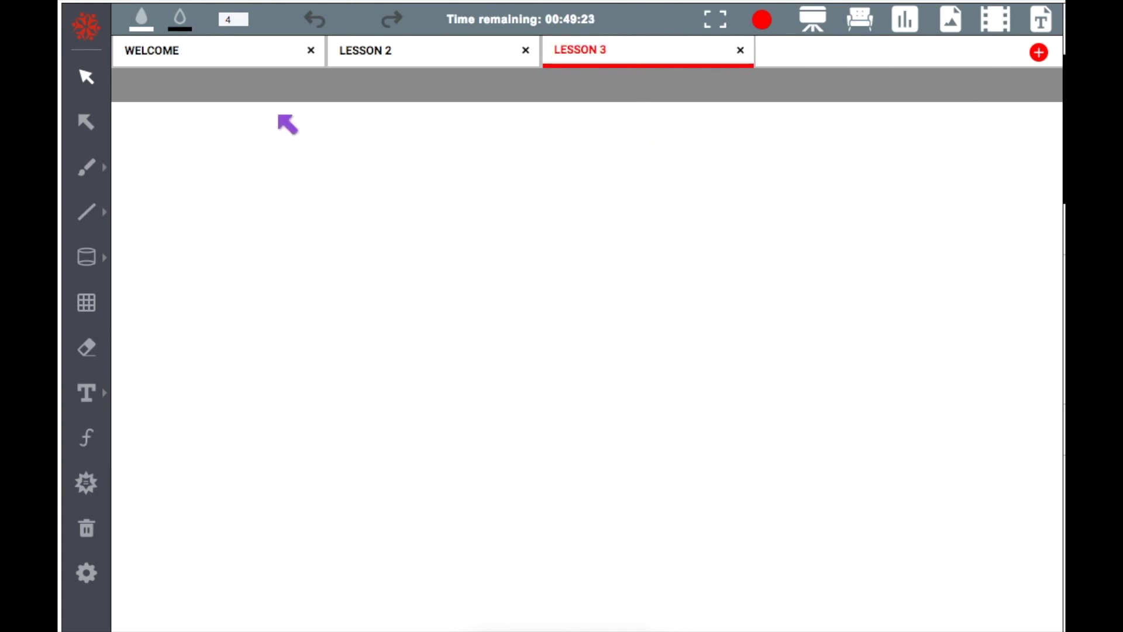
click(186, 58)
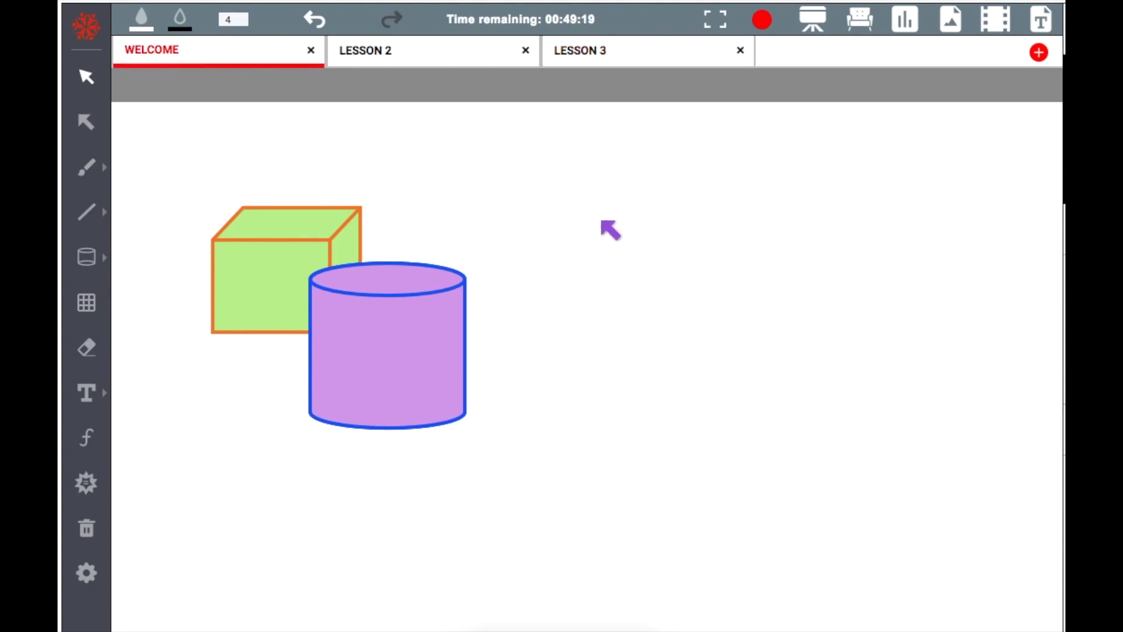
- Copy the purple cylinder, paste it onto the empty area of the WELCOME board, and move the copy down and away from the original shapes
right_click(603, 203)
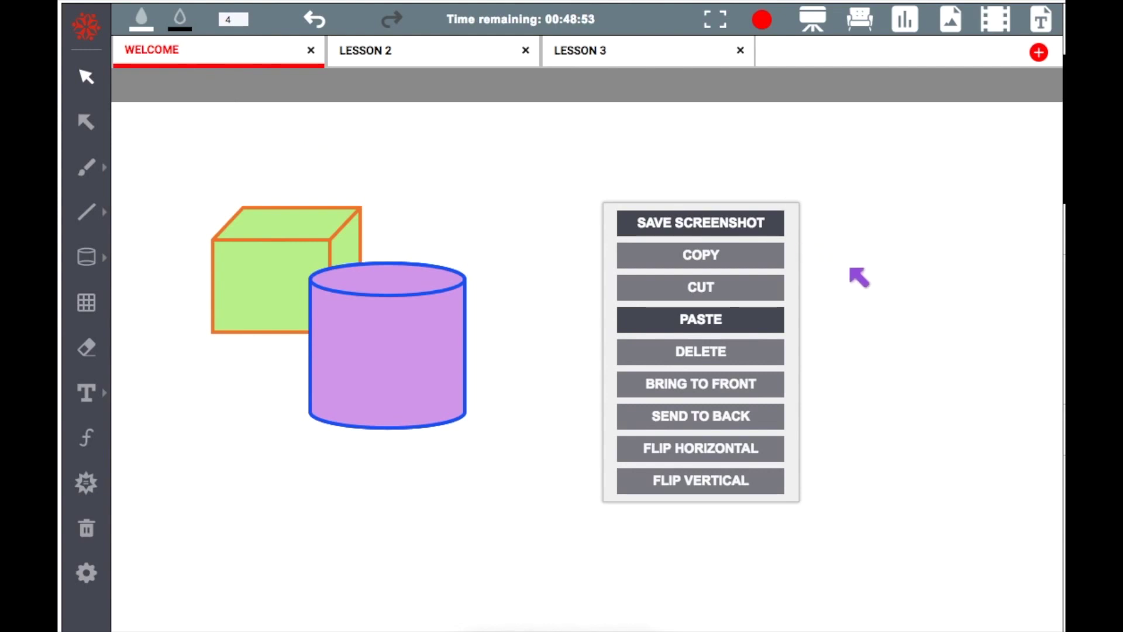
click(852, 269)
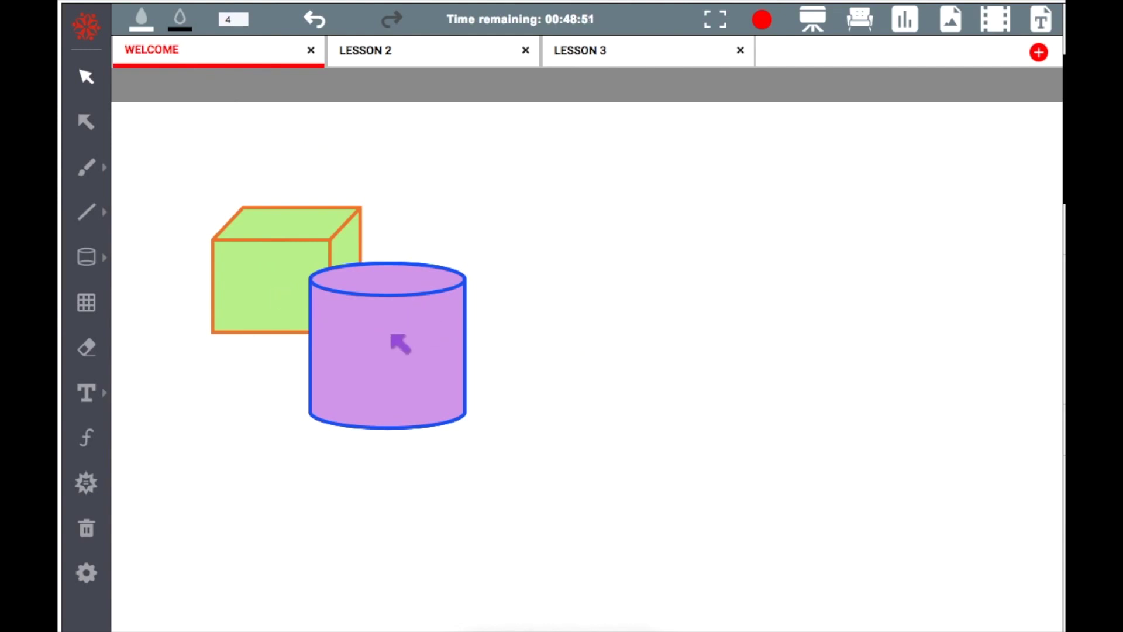
click(384, 333)
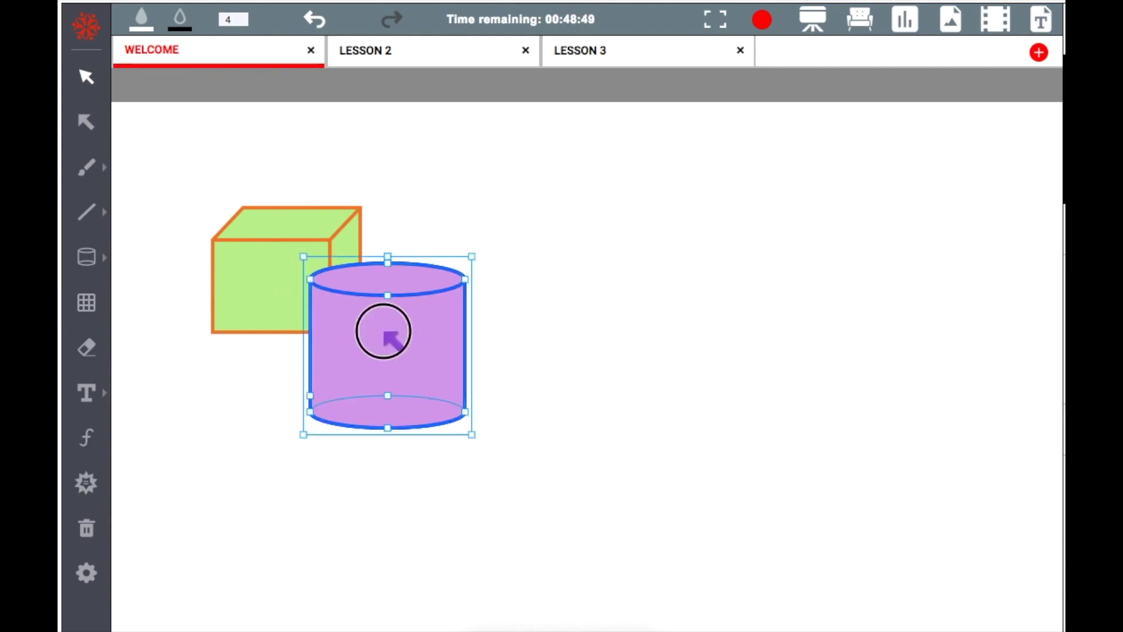
right_click(392, 321)
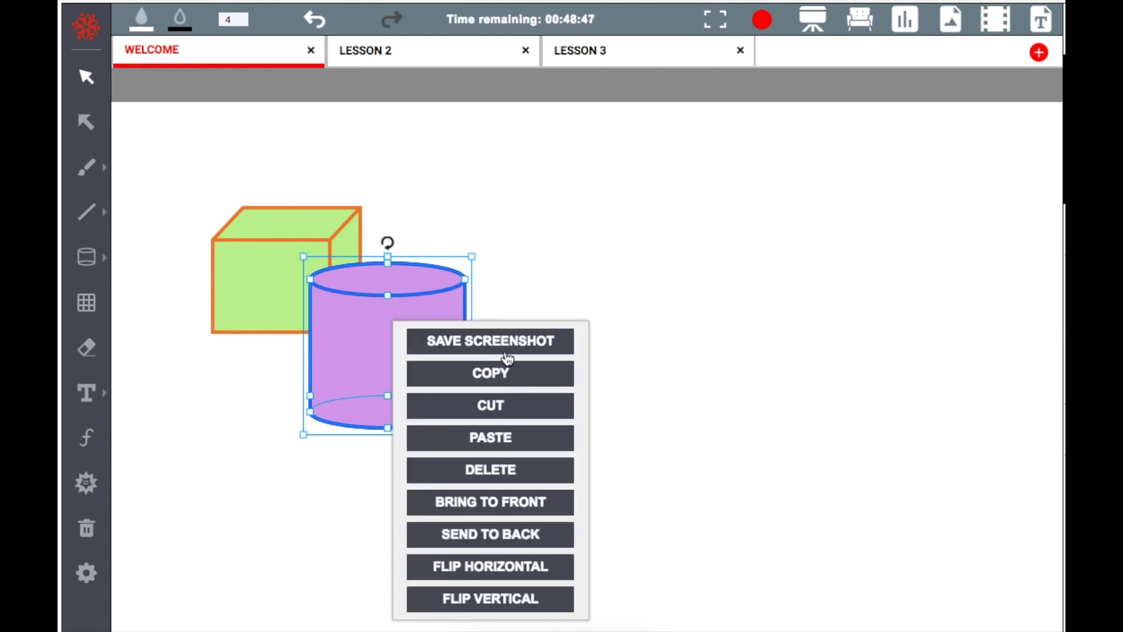
click(496, 381)
right_click(744, 191)
click(825, 309)
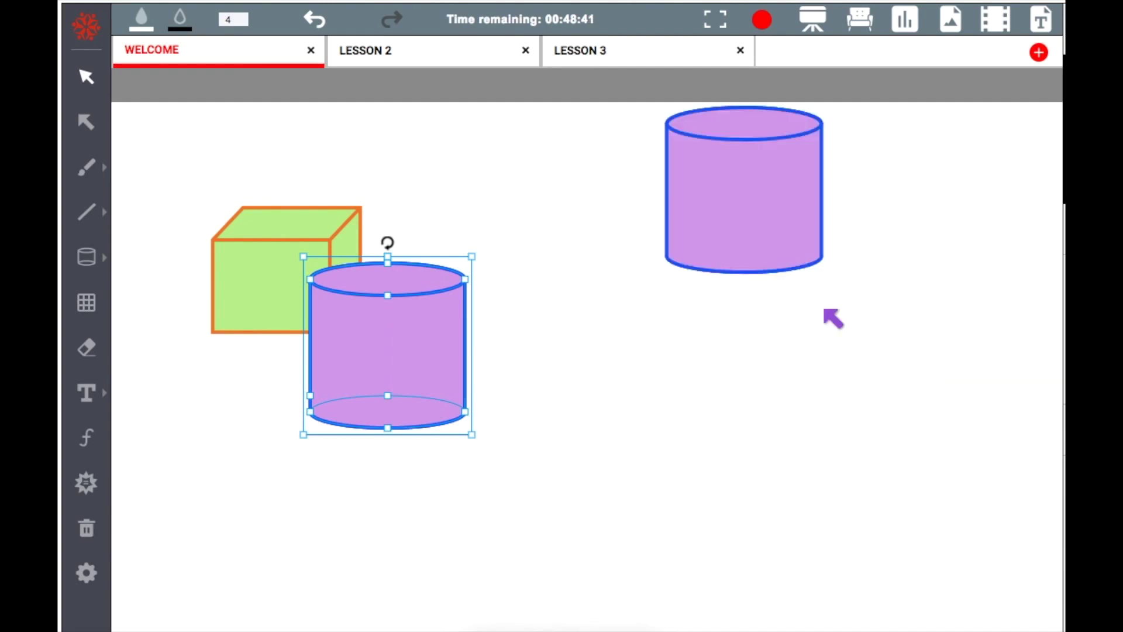
drag(735, 190, 853, 283)
click(583, 386)
click(363, 326)
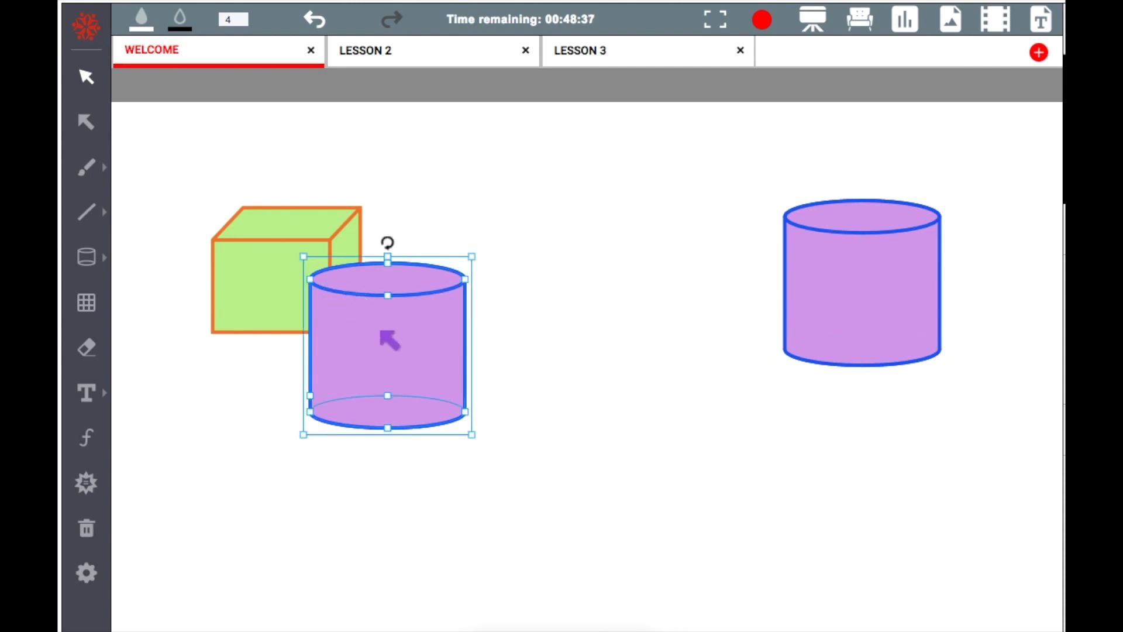
- Send the original purple cylinder behind the green cube, bring it back to the front, and deselect it
right_click(380, 330)
click(524, 543)
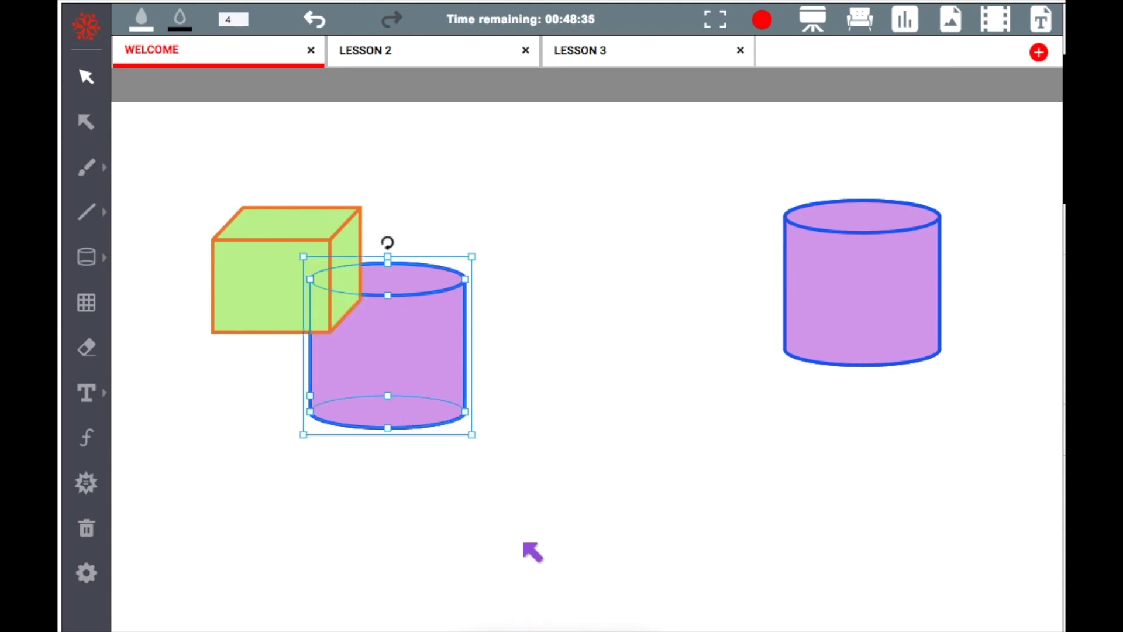
click(529, 492)
click(414, 354)
right_click(404, 346)
click(518, 529)
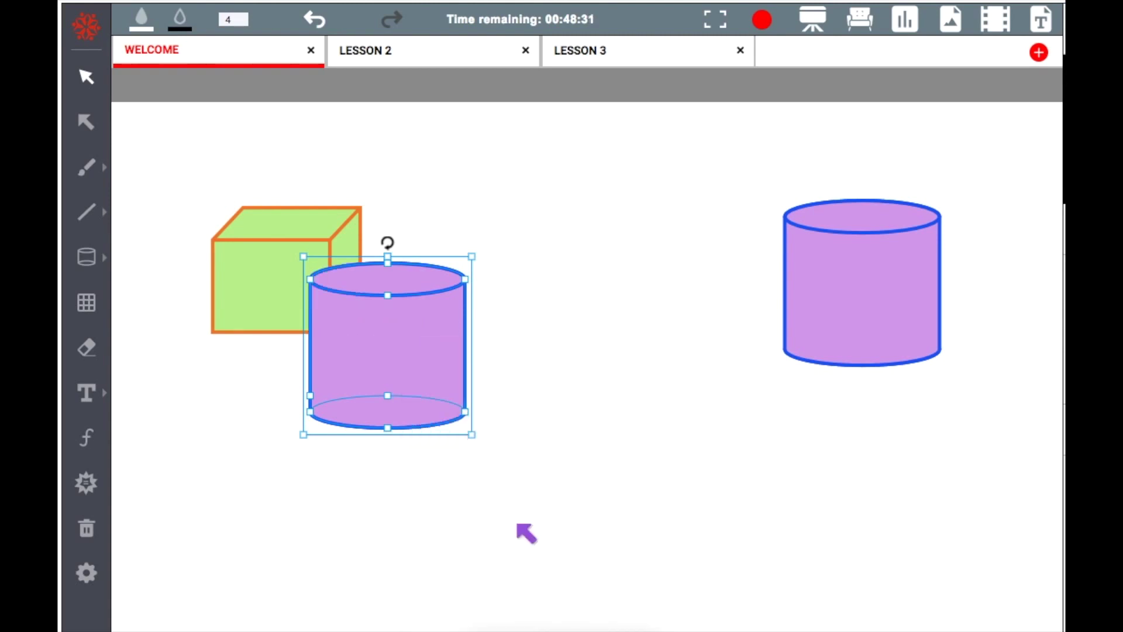
click(534, 474)
- Flip the copied cylinder vertically and horizontally, and deselect it
click(874, 303)
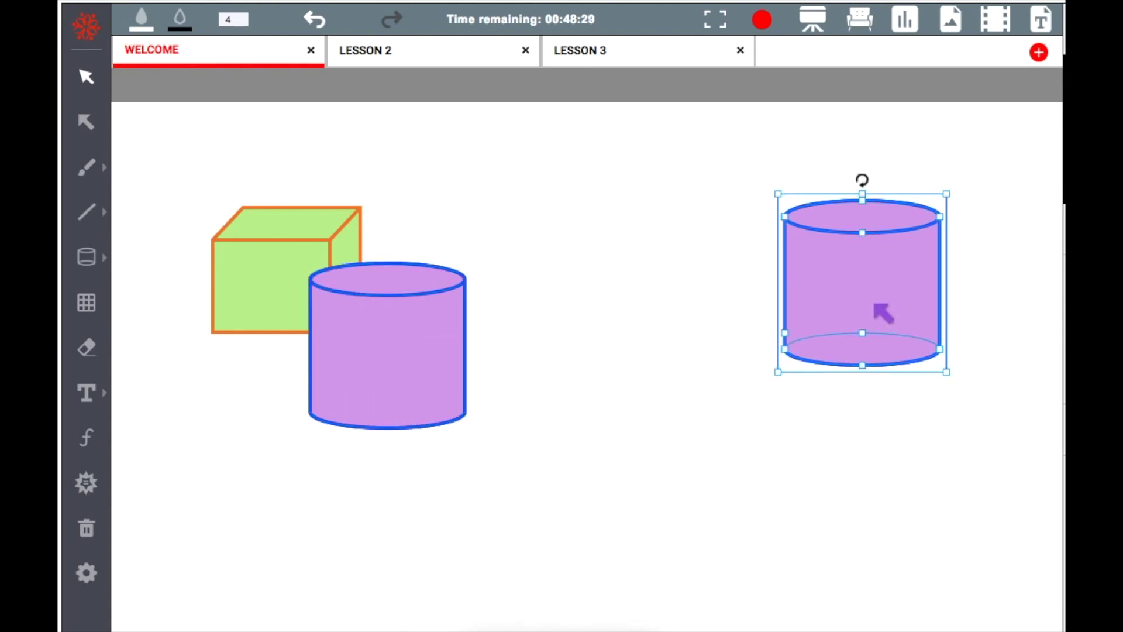
right_click(832, 282)
click(943, 560)
click(895, 433)
click(878, 313)
right_click(868, 310)
click(963, 556)
click(898, 458)
- Delete the copied cylinder from the WELCOME board
click(844, 296)
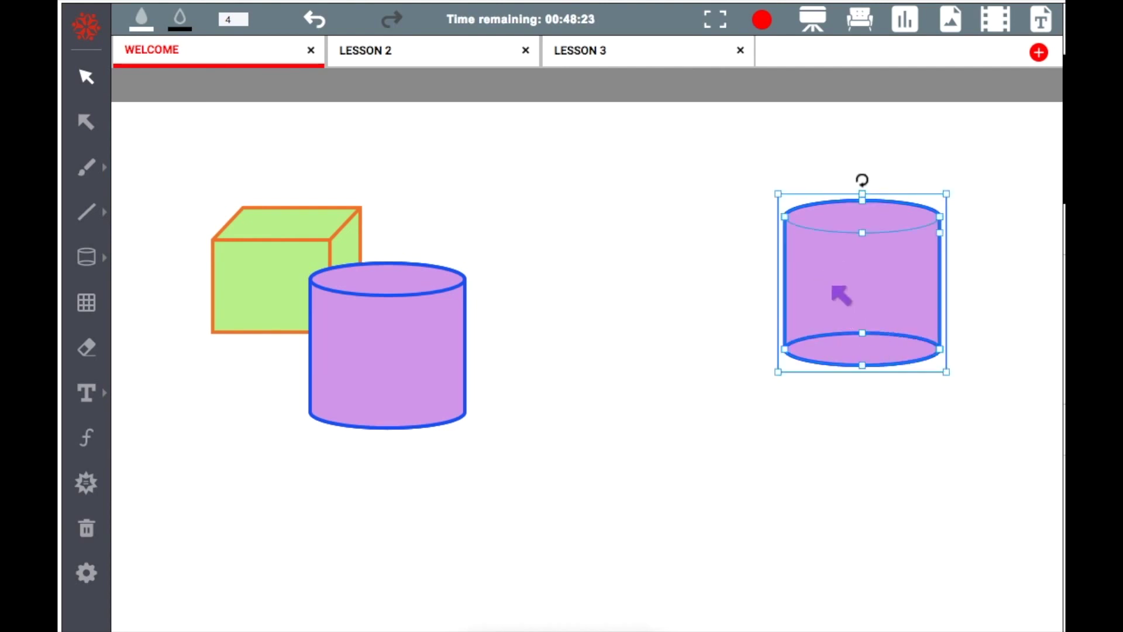
right_click(834, 287)
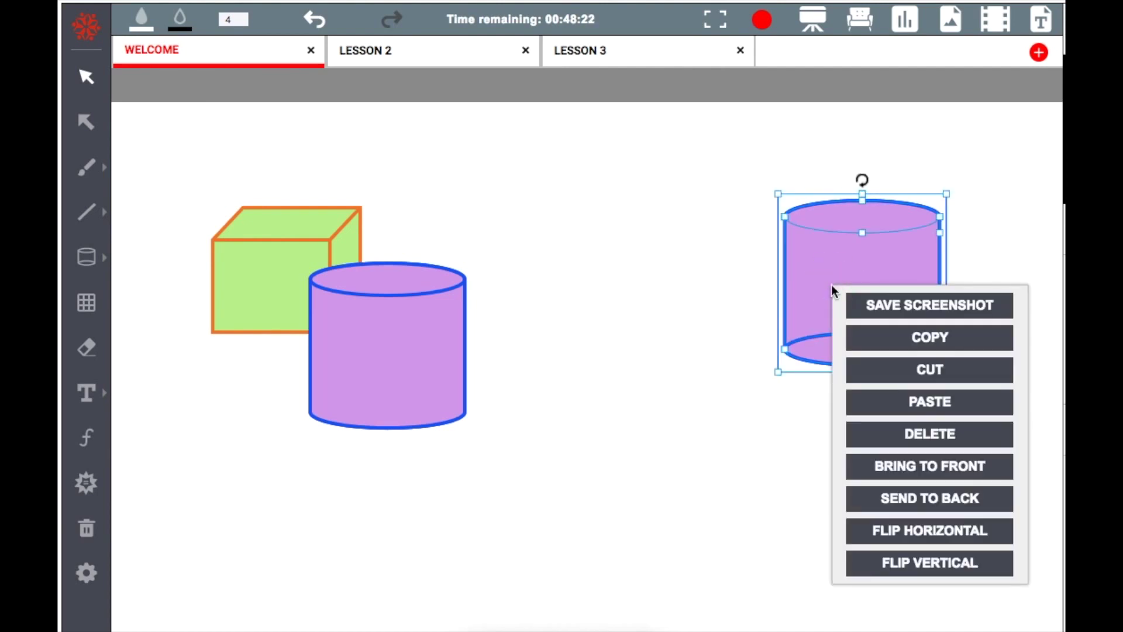
click(926, 436)
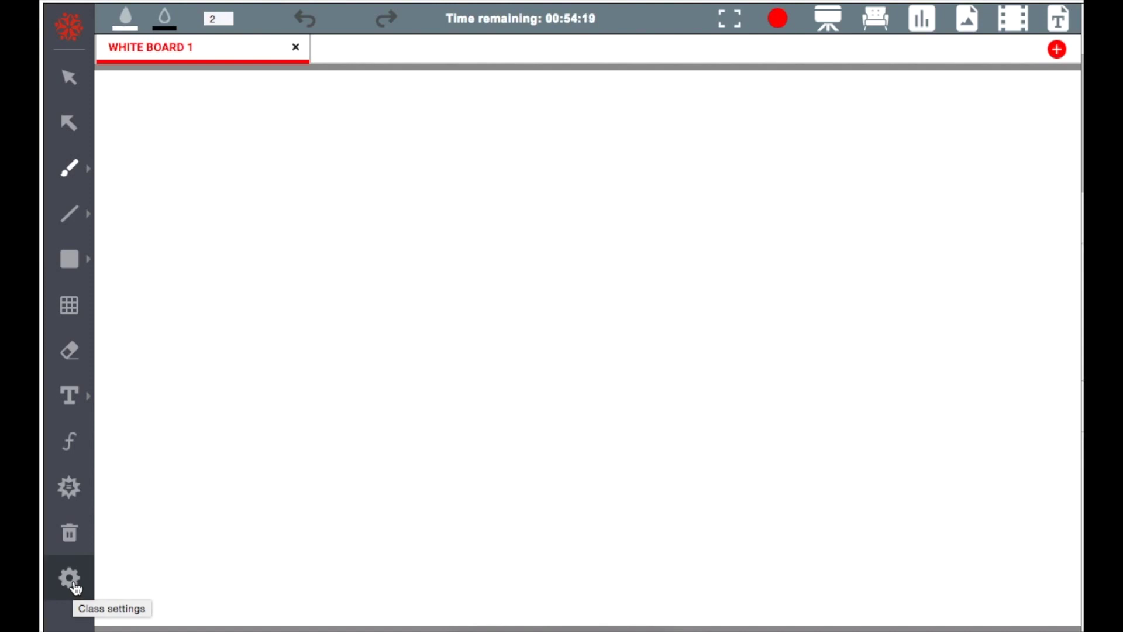
- Open the Class Settings and examine the available choices for extending the session and for the alert
click(75, 588)
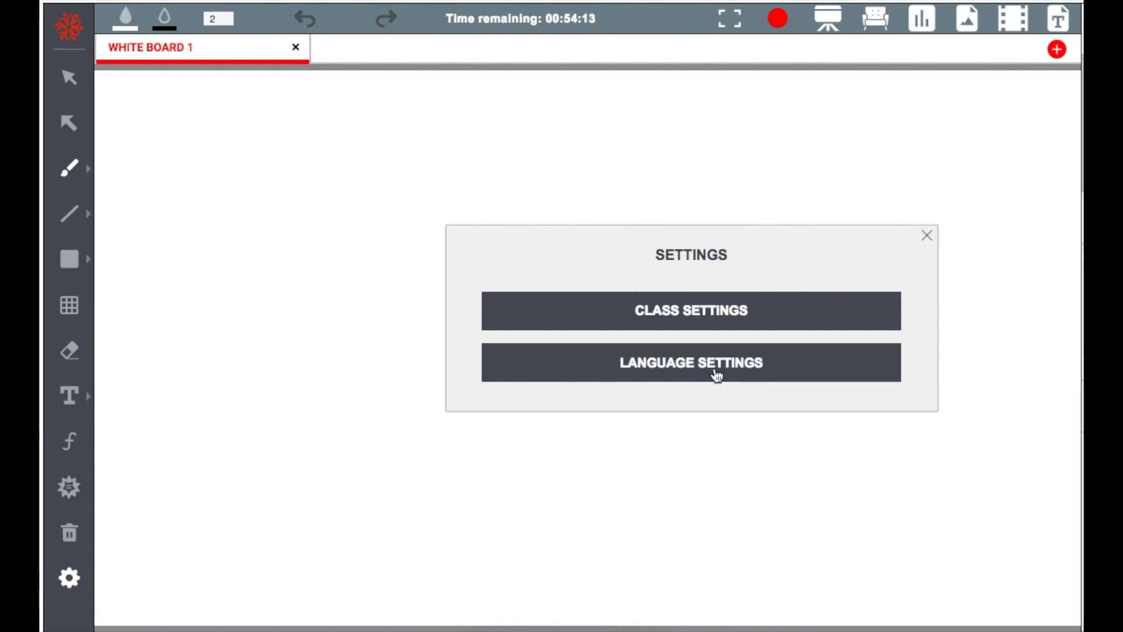
click(738, 321)
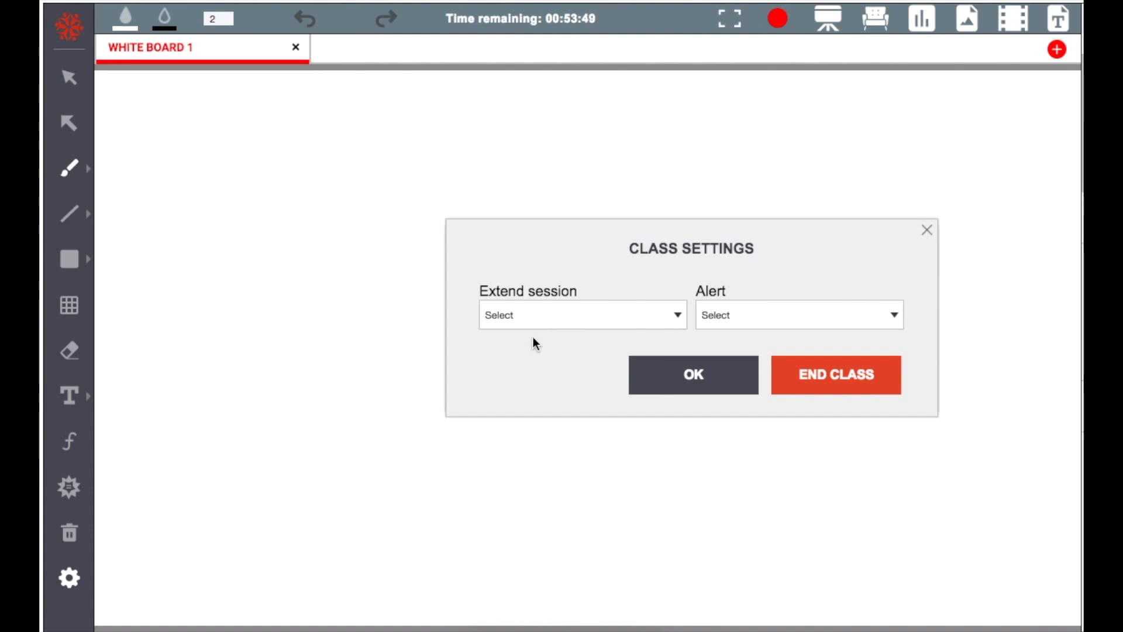
click(579, 316)
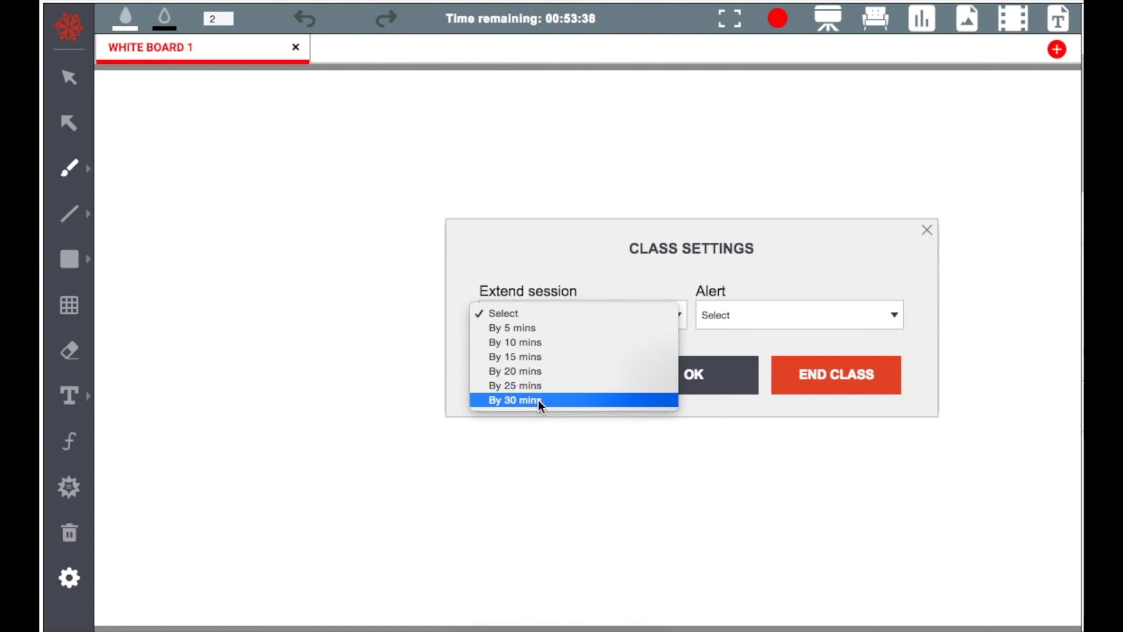
click(683, 310)
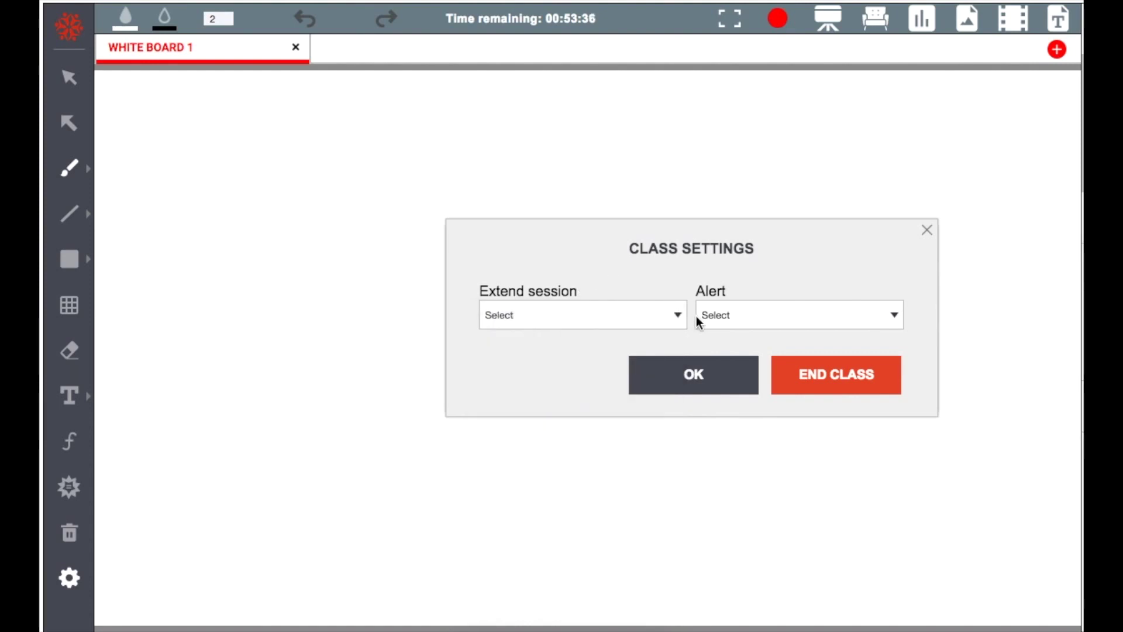
click(724, 317)
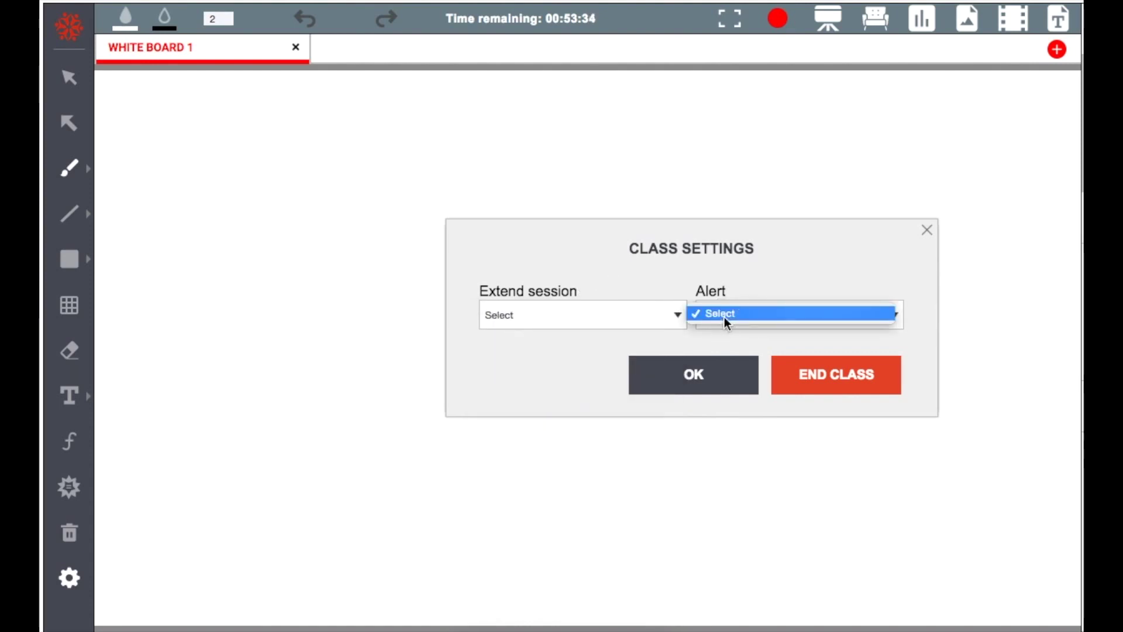
click(794, 285)
- Select a session extension by 30 mins and an alert before 15 mins, and close the Class Settings without applying them
click(626, 318)
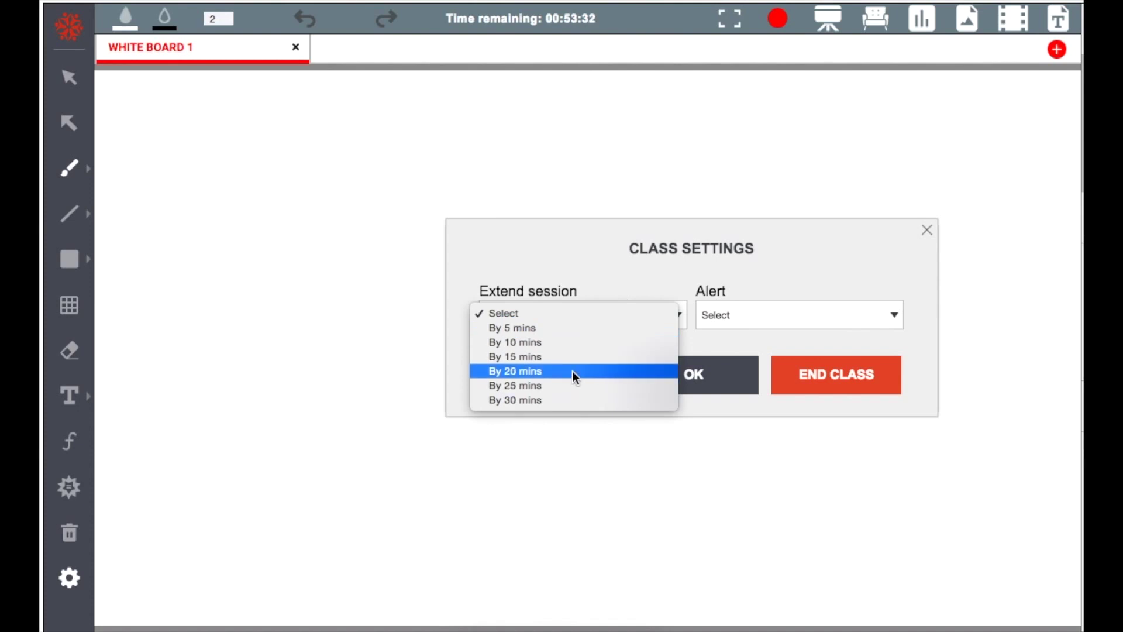
click(779, 321)
click(778, 321)
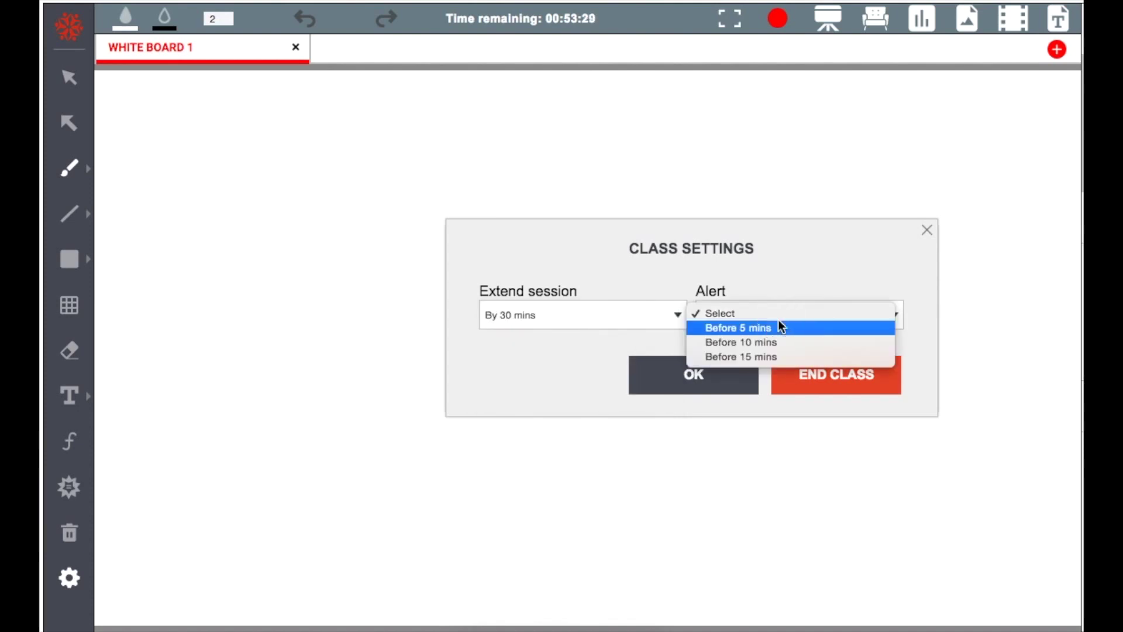
click(769, 358)
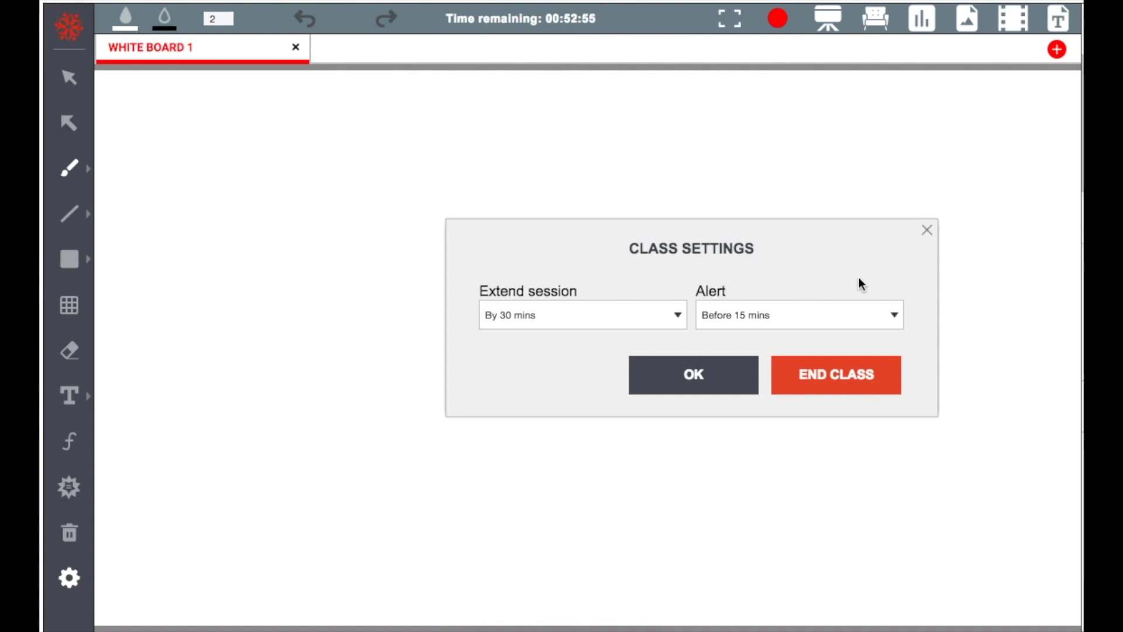
click(928, 230)
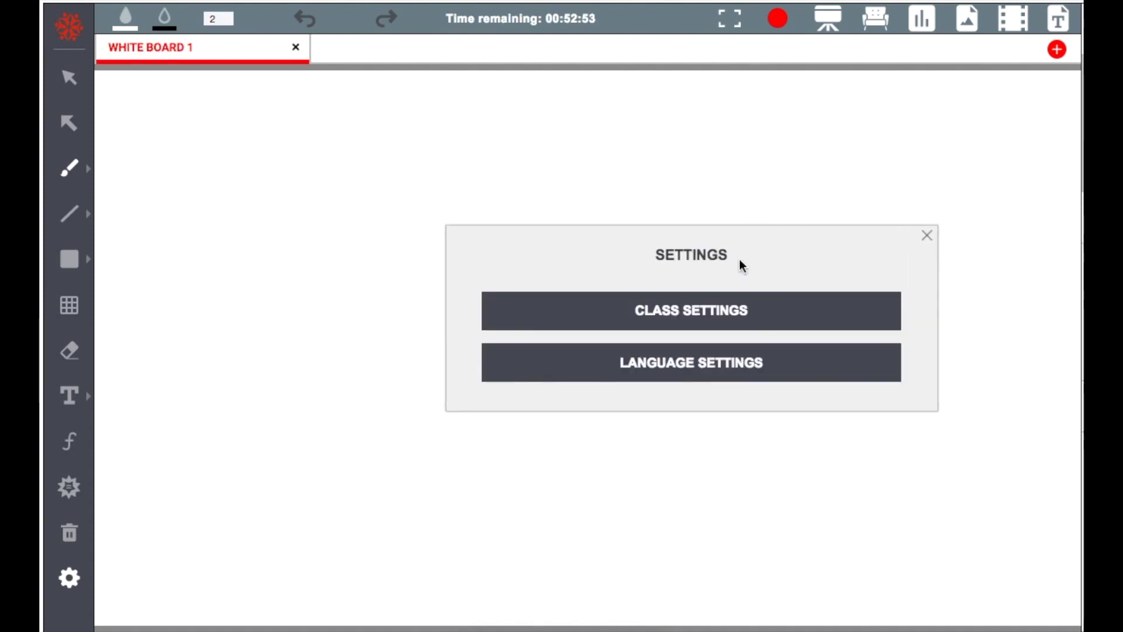
- Extend the session by 30 mins with an alert before 15 mins, apply it, and reopen the Class Settings to check the extension options
click(678, 321)
click(645, 320)
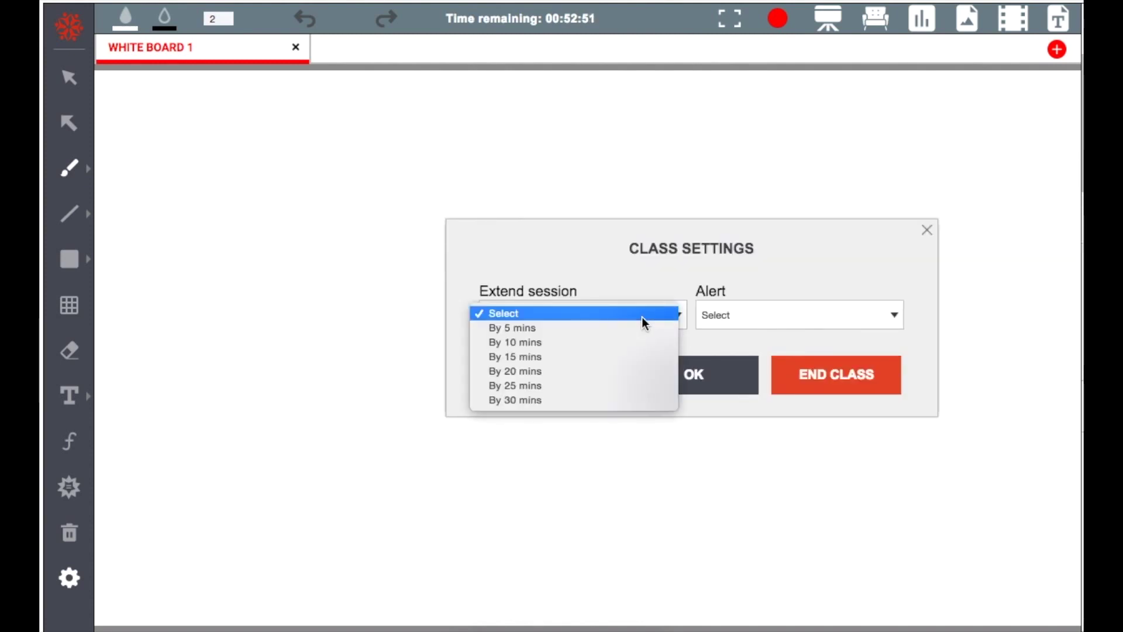
click(606, 399)
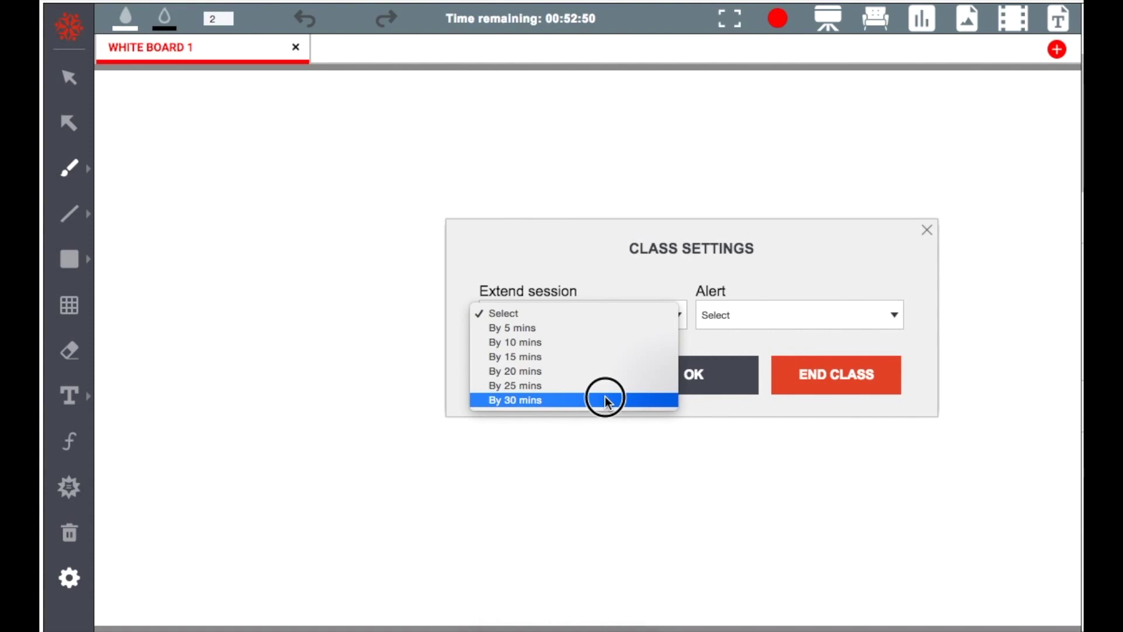
click(774, 322)
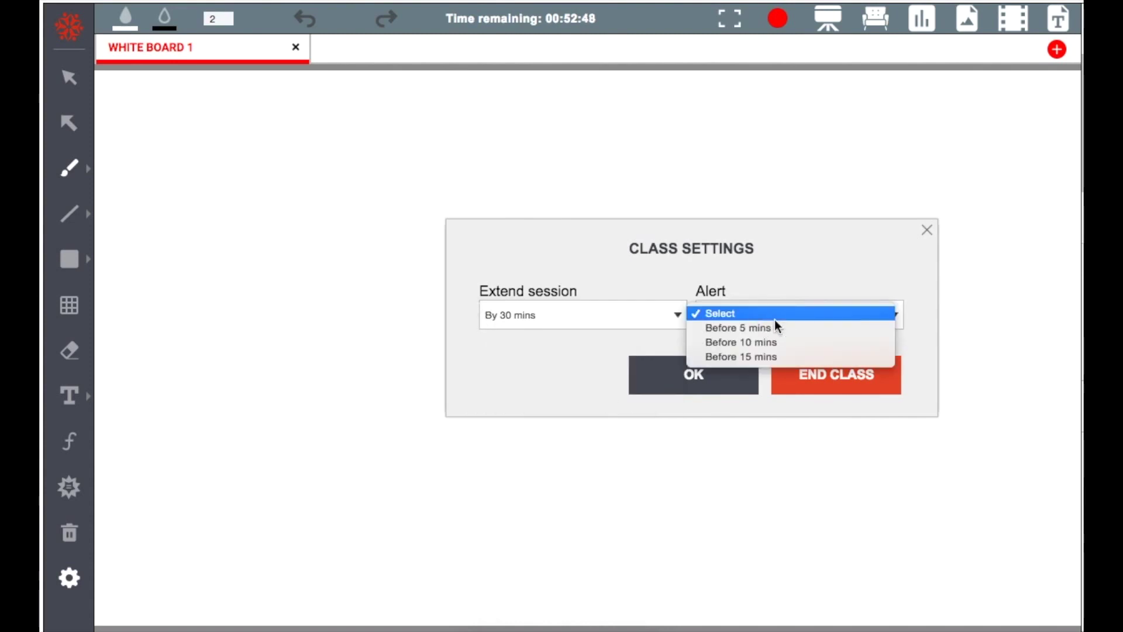
click(768, 358)
click(713, 378)
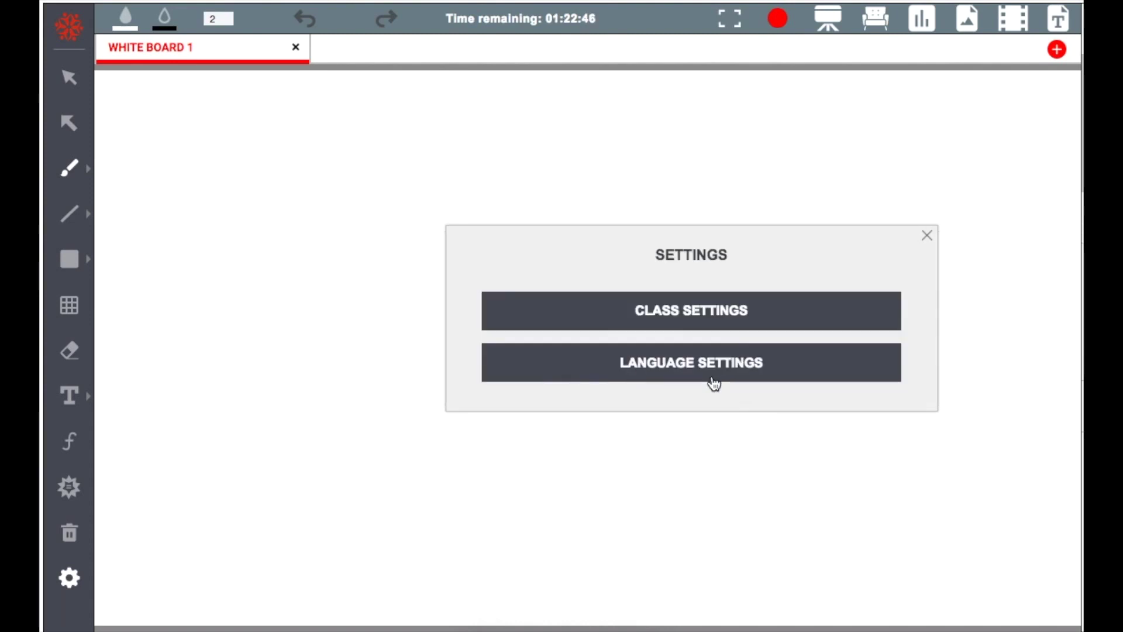
click(726, 319)
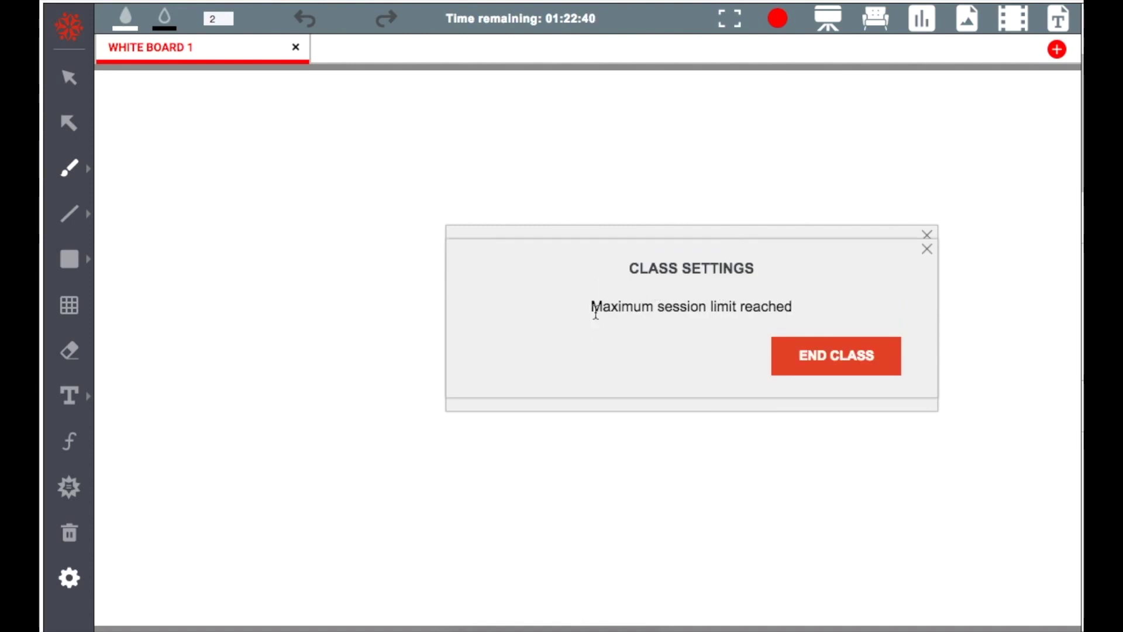
click(927, 251)
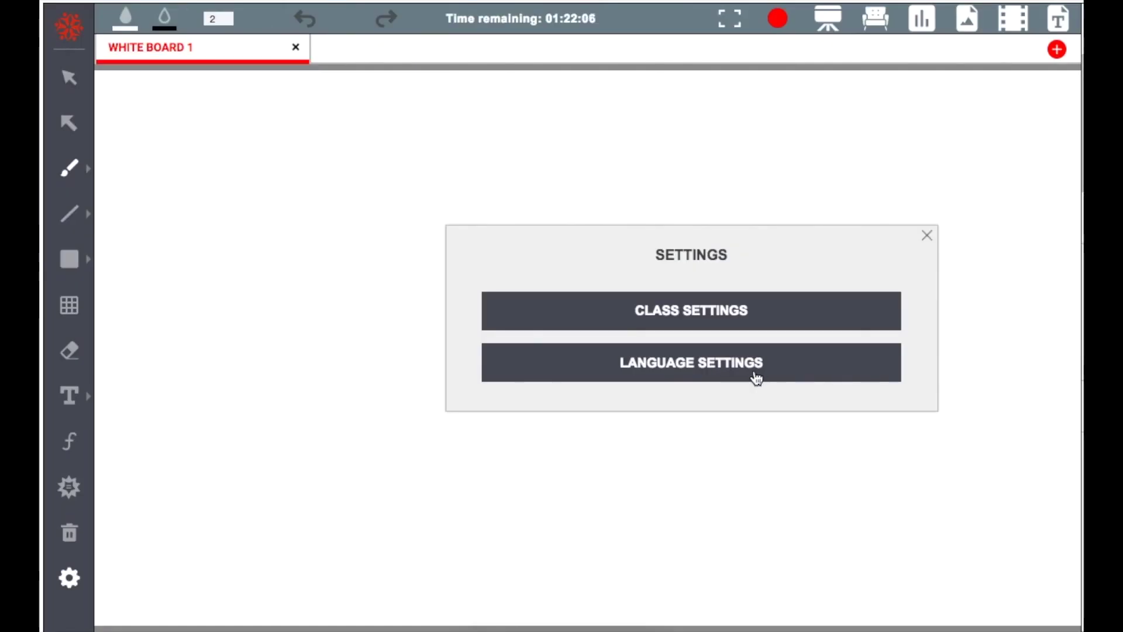
- Browse the interface languages in the Language Settings, select Portuguese, and cancel without applying it
click(718, 359)
click(694, 331)
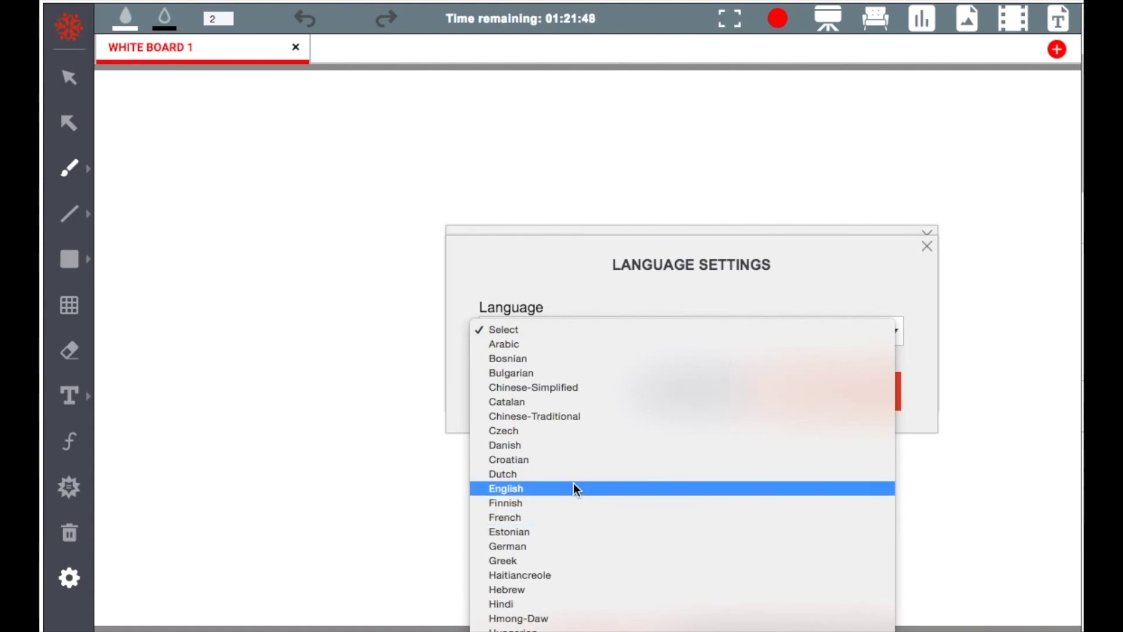
scroll(585, 480, down, 1)
scroll(602, 461, down, 5)
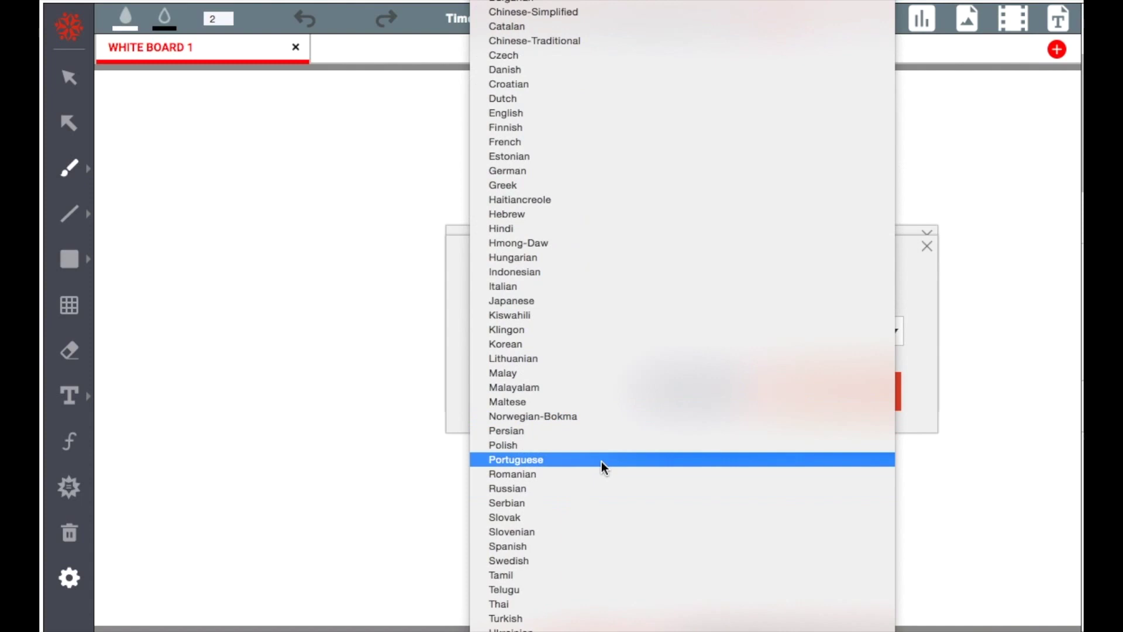
click(554, 461)
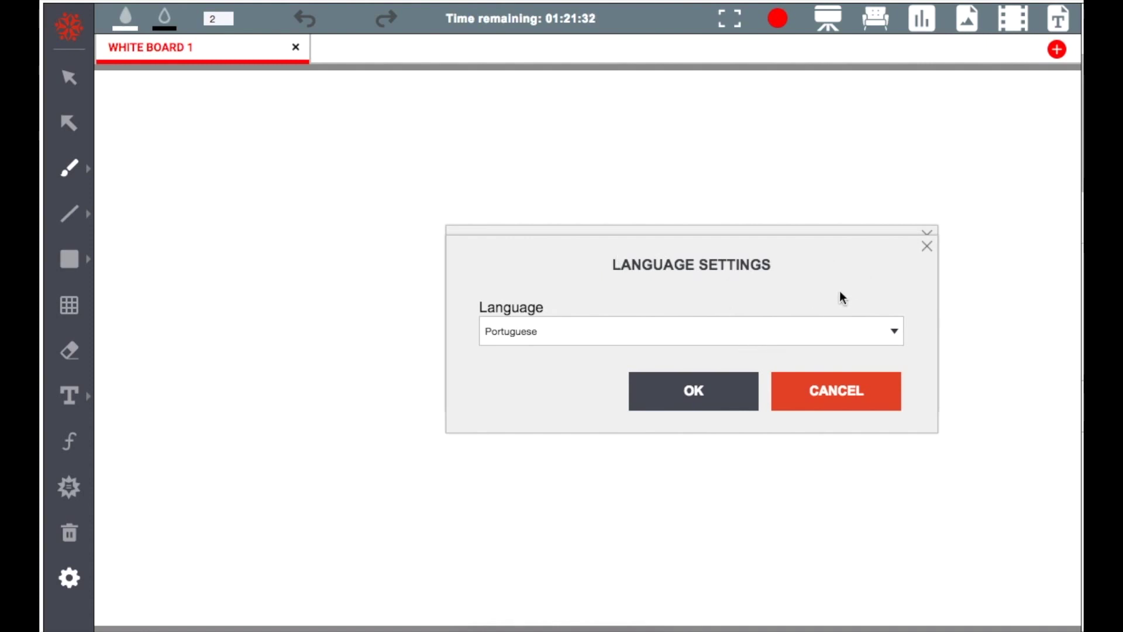
click(846, 389)
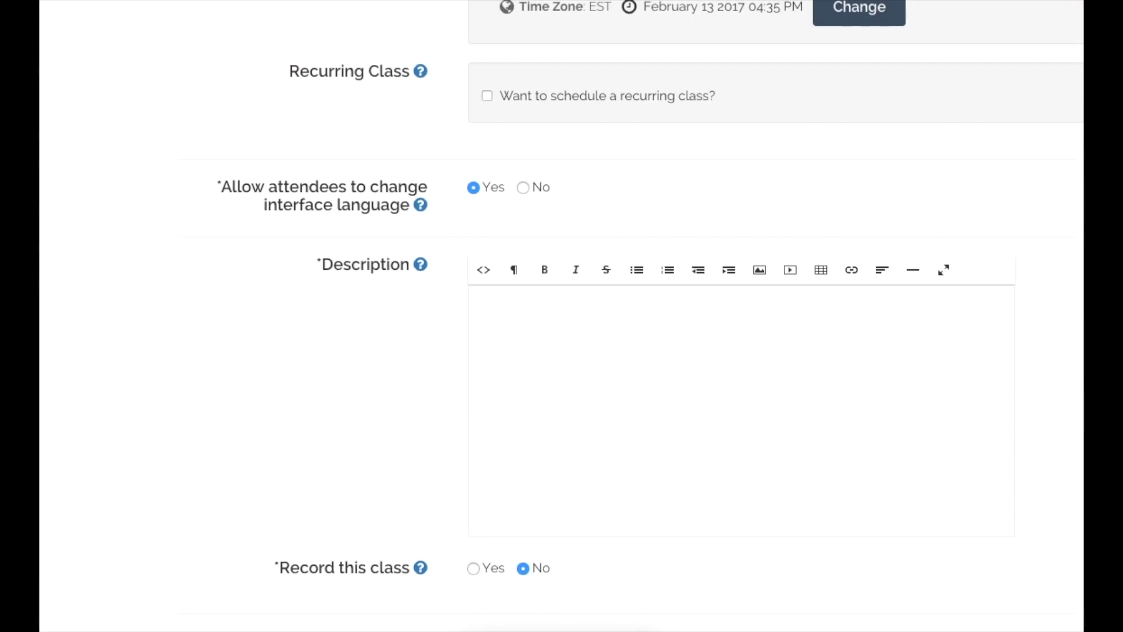
- In the class scheduling form, disallow attendees from changing the interface language and choose a forced interface language from the list
click(523, 189)
click(571, 246)
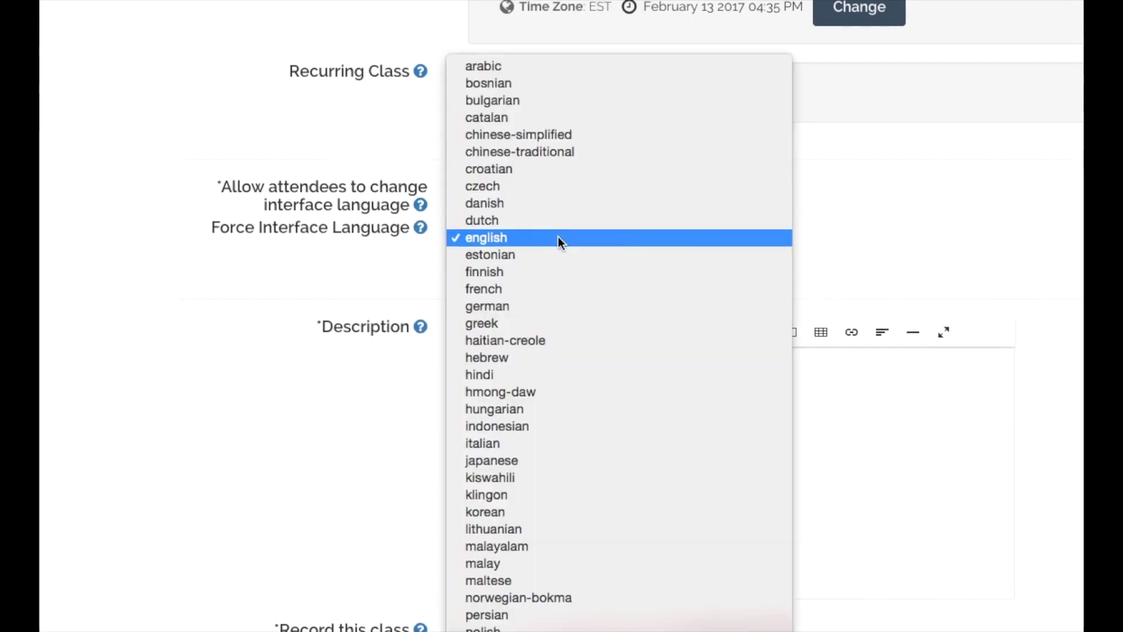
scroll(567, 255, down, 3)
click(552, 550)
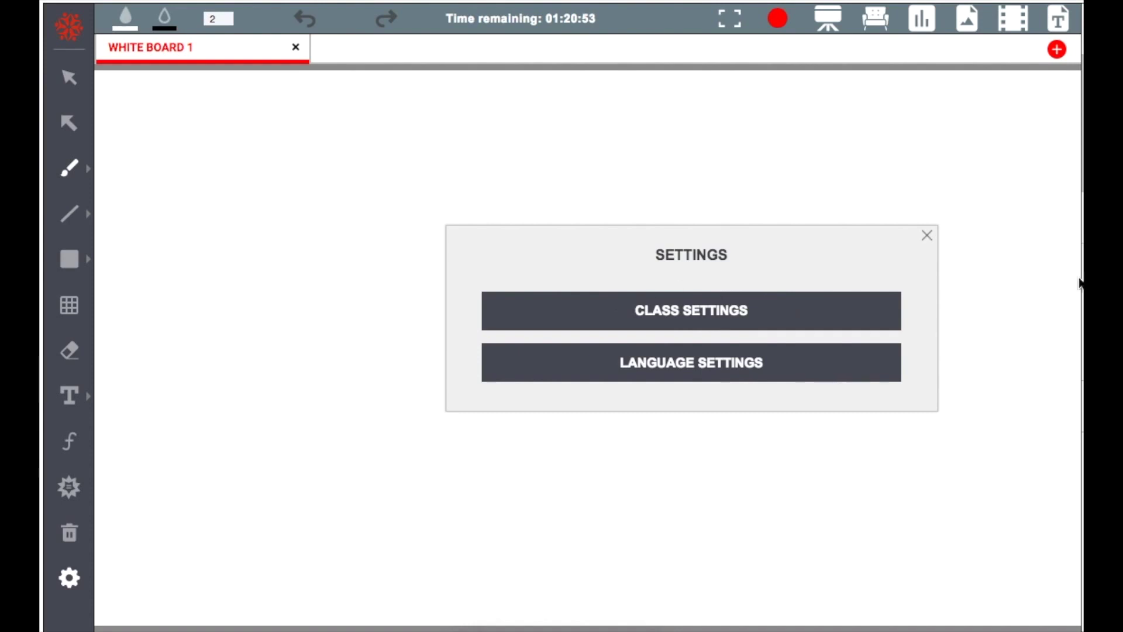
- Pick Arabic from the interface languages in the Language Settings, and leave the dialog without applying it
click(927, 236)
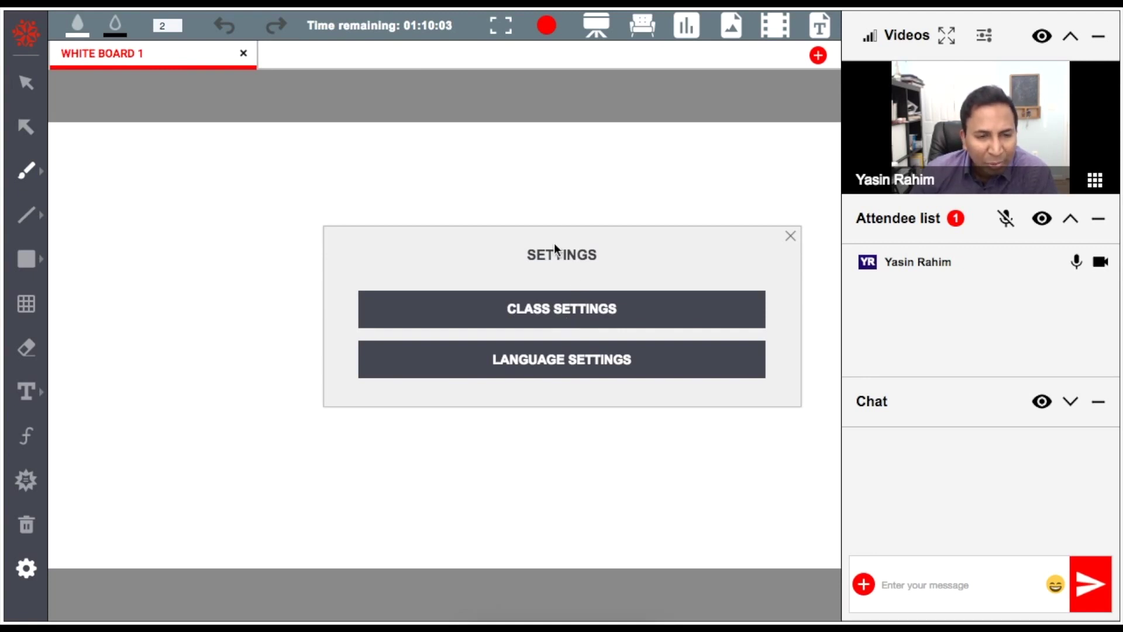
click(591, 361)
click(556, 331)
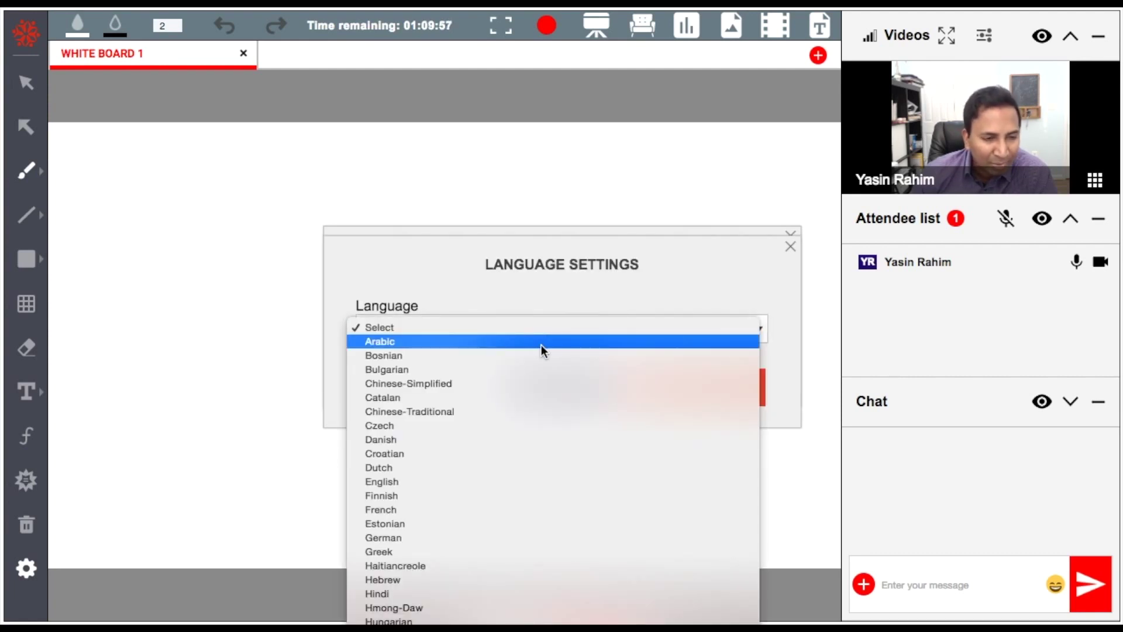
click(542, 345)
click(584, 383)
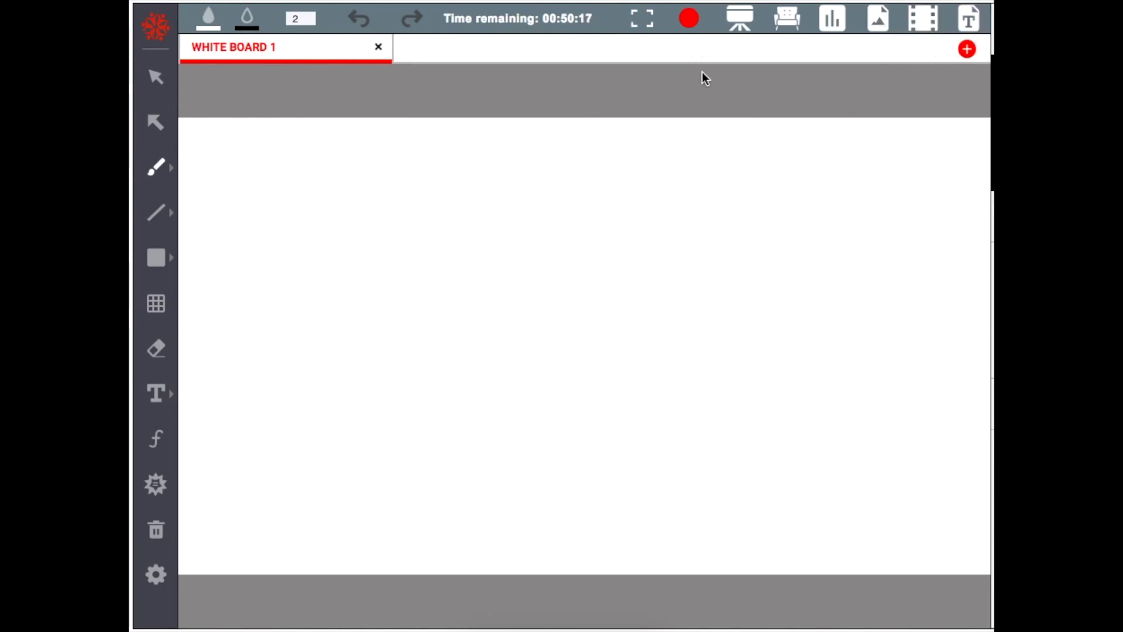
- Record the session while drawing a wavy freehand line across the upper part of the whiteboard, and stop the recording
click(686, 44)
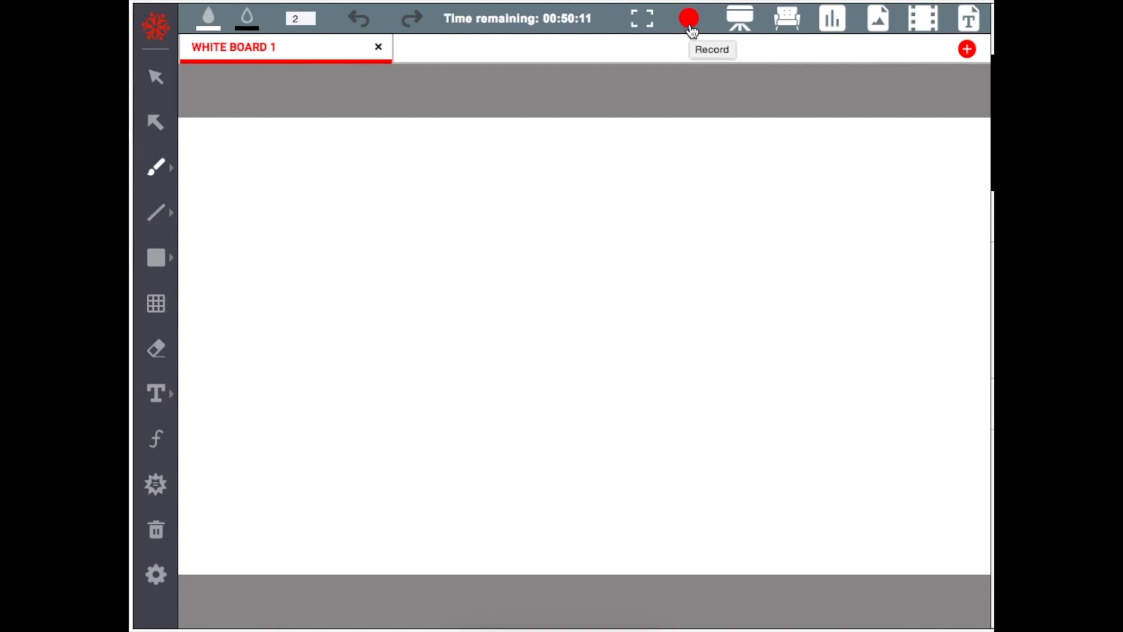
click(689, 23)
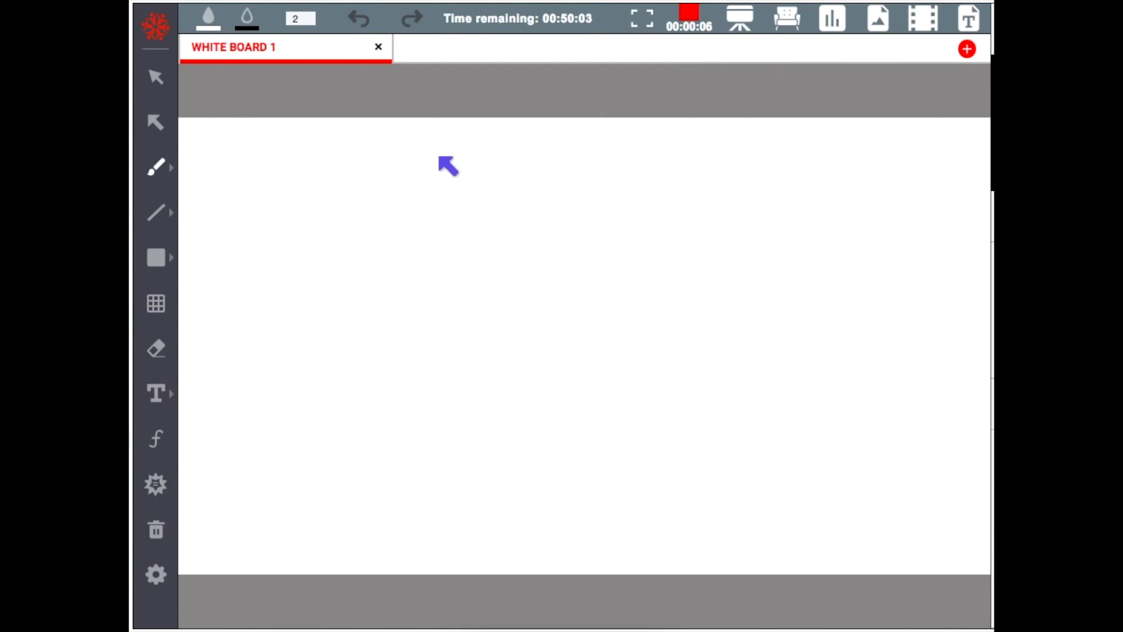
mouse_move(258, 221)
mouse_down()
mouse_move(272, 239)
mouse_move(589, 256)
mouse_up()
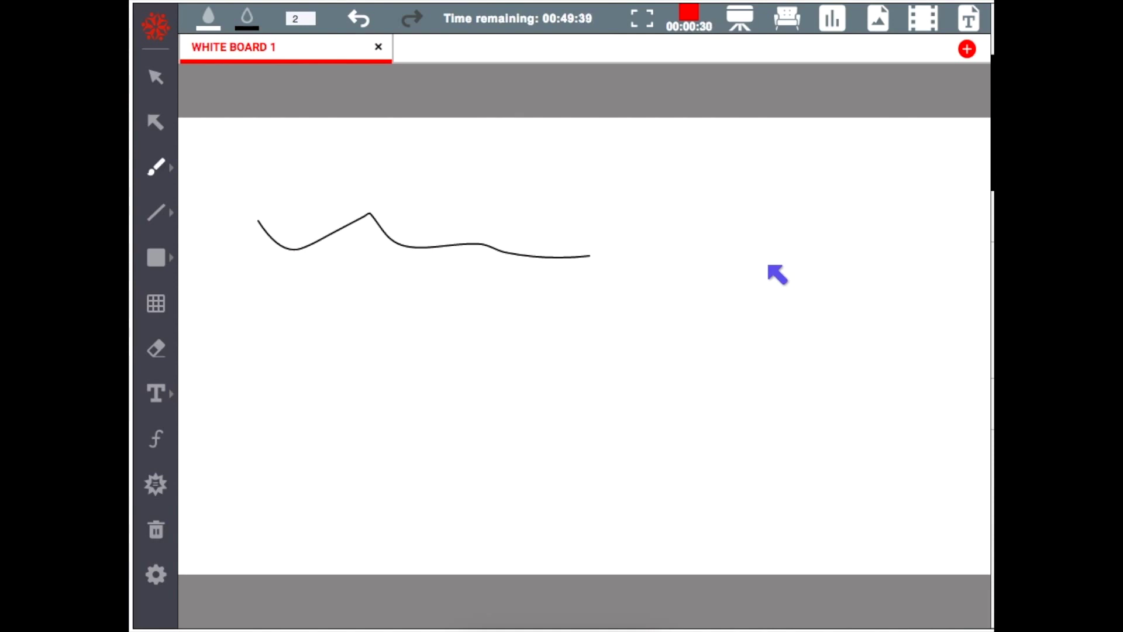
click(688, 17)
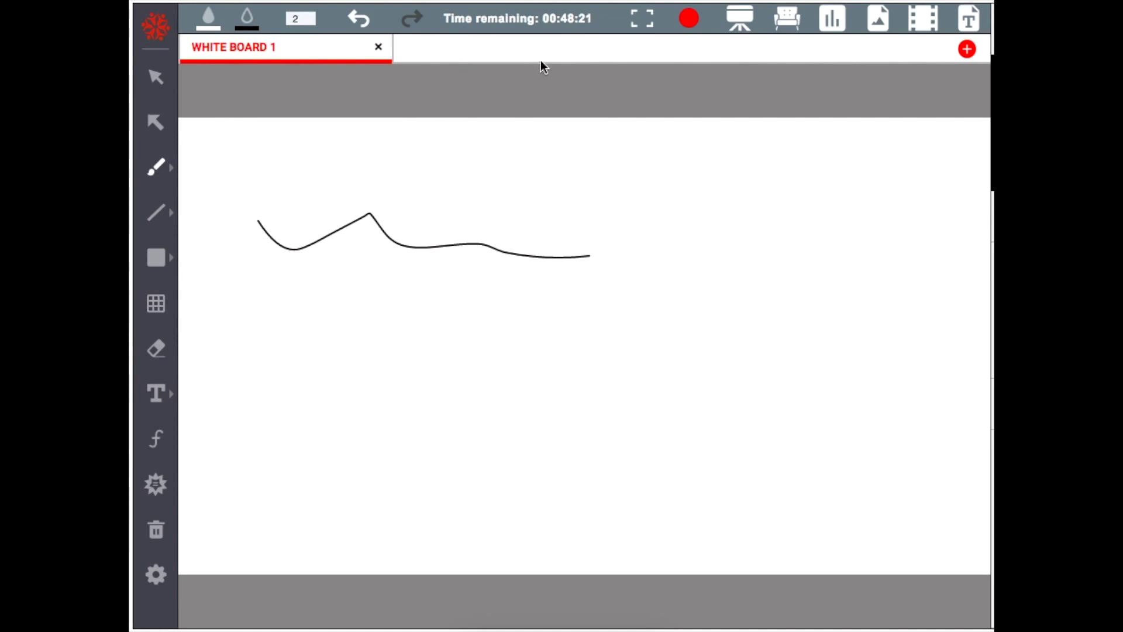
- Share the Online Virtual Classroom browser window as an application window with the class
click(740, 21)
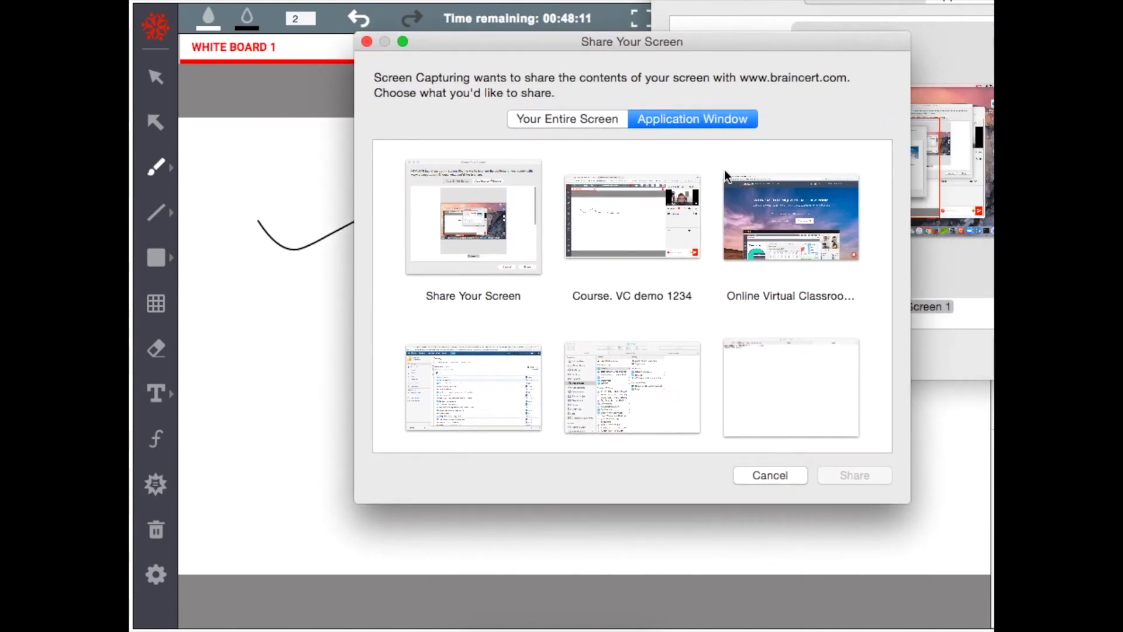
click(743, 209)
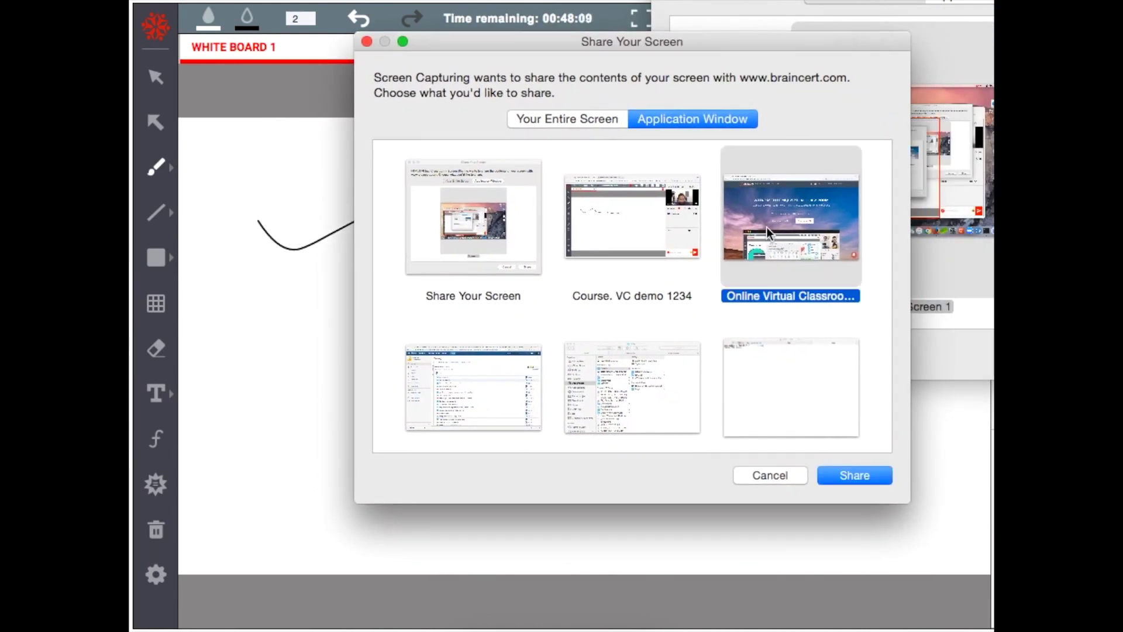
click(840, 476)
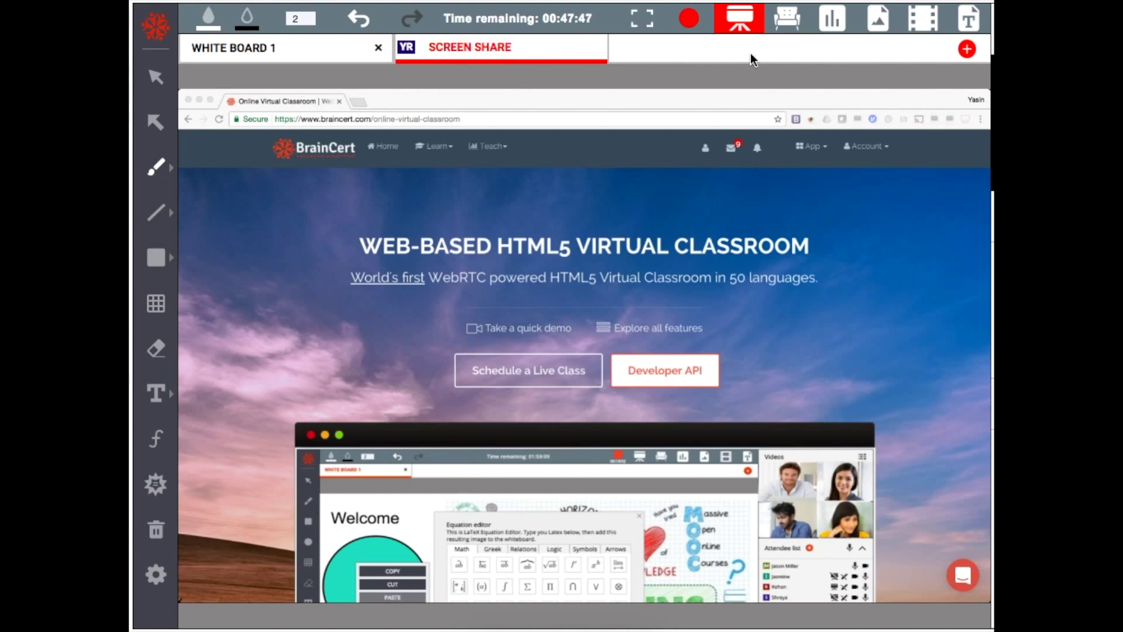
- Switch to White Board 1 and back to the shared screen, and try a brush stroke on the shared page
mouse_move(441, 57)
mouse_move(476, 57)
click(323, 51)
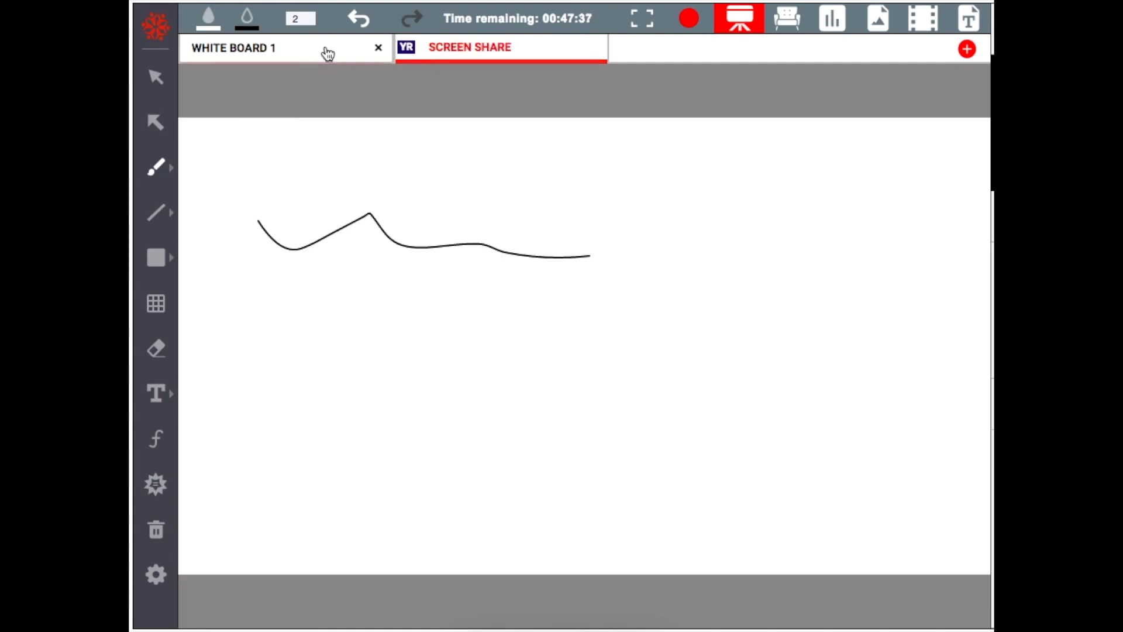
click(414, 53)
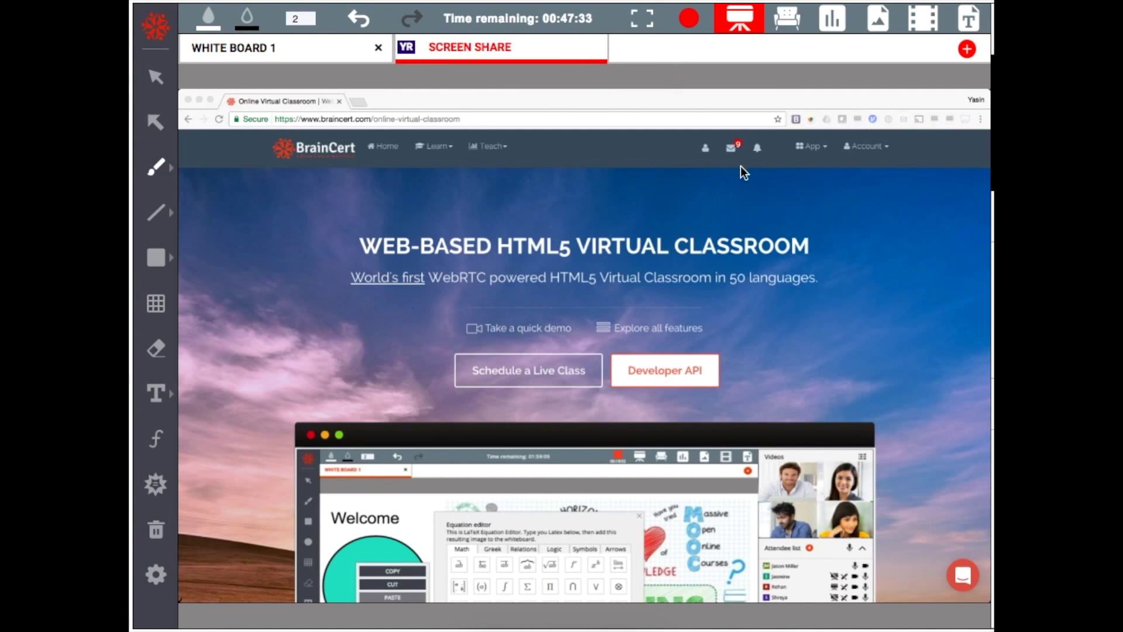
click(156, 167)
mouse_move(533, 257)
mouse_down()
mouse_move(516, 217)
mouse_move(567, 219)
mouse_up()
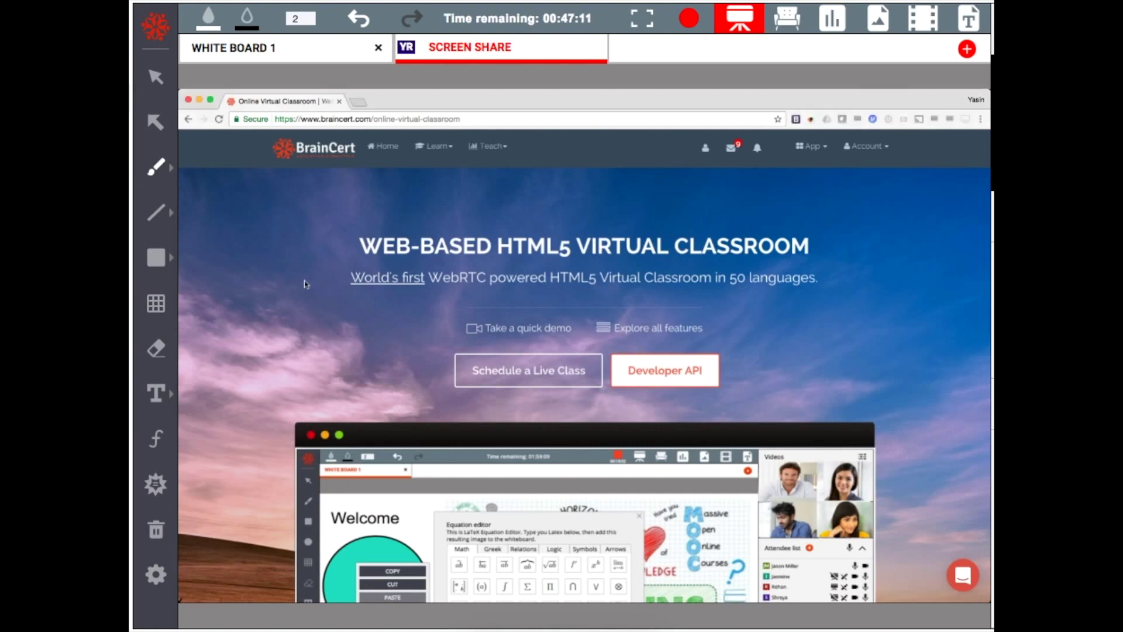
- Look through the shared Online Virtual Classroom page down to the enterprise-ready WebRTC Platform section
scroll(307, 284, down, 2)
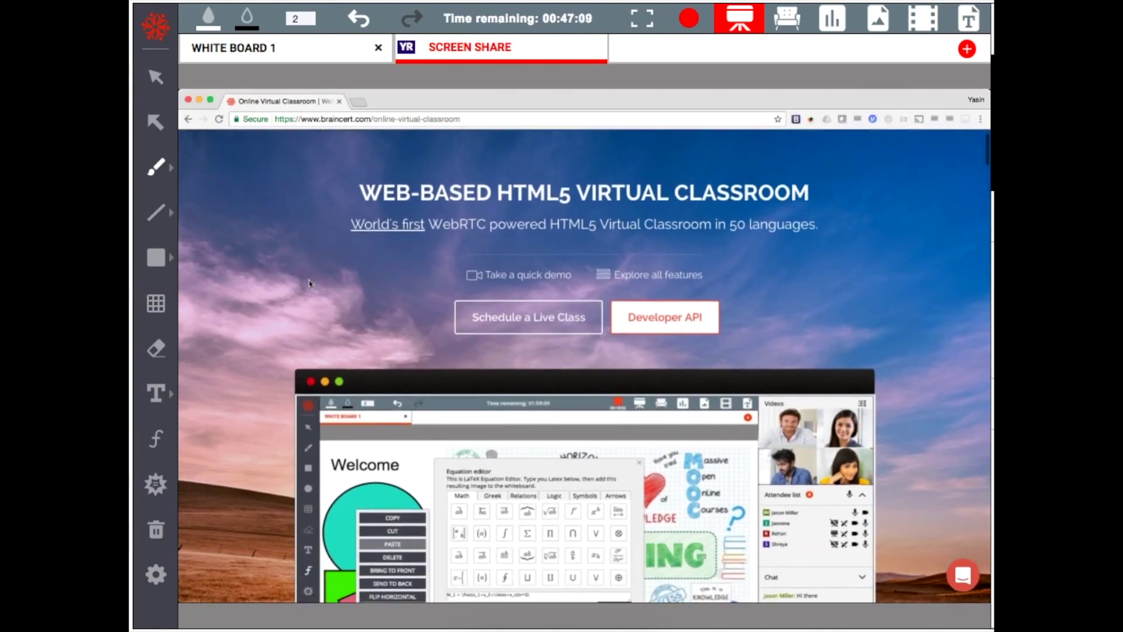
scroll(309, 284, down, 5)
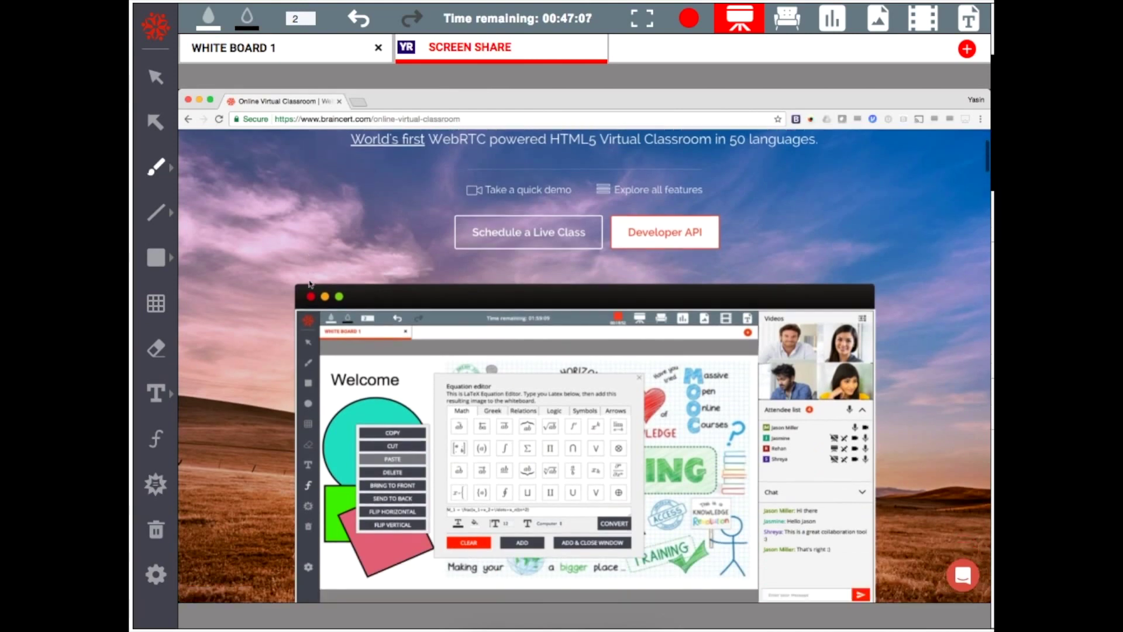
scroll(309, 284, down, 4)
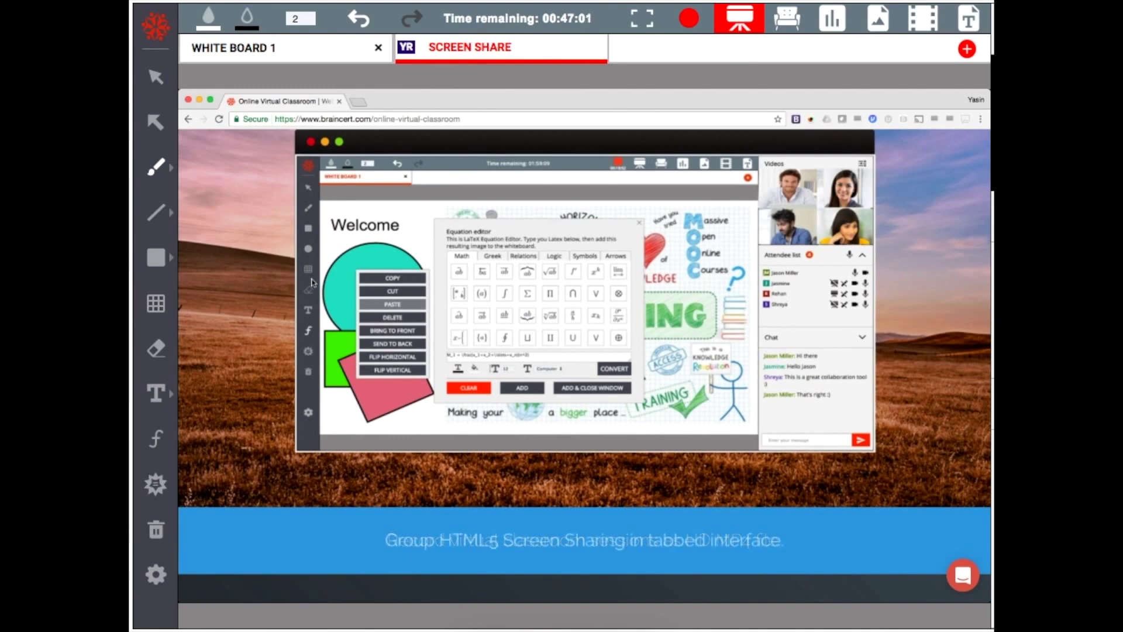
scroll(309, 283, down, 3)
scroll(310, 283, down, 10)
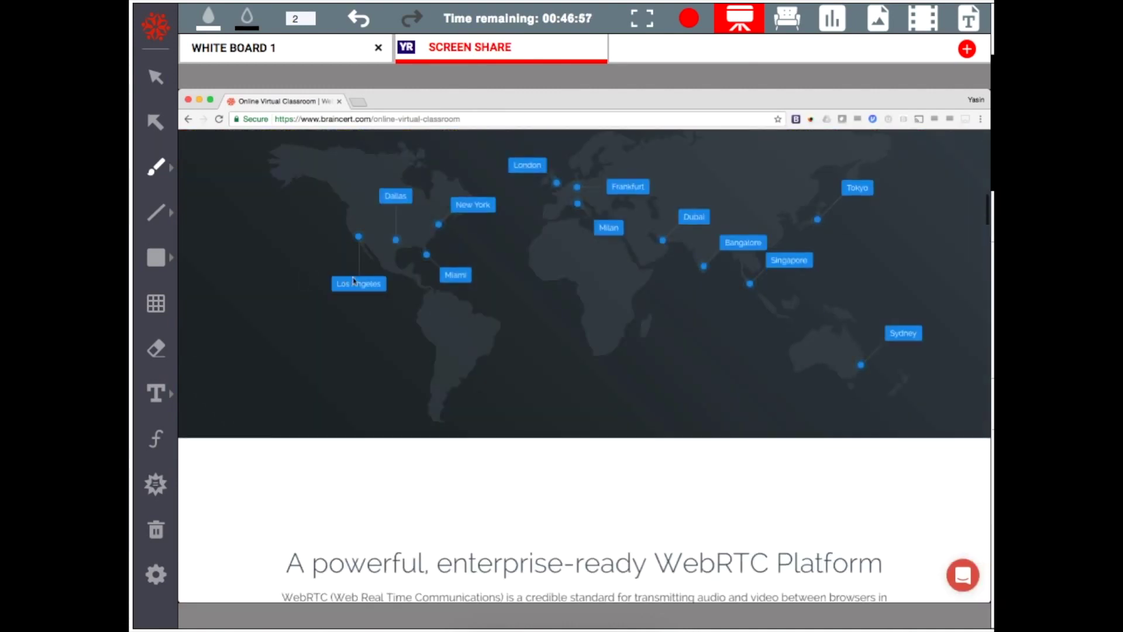
scroll(353, 281, down, 5)
scroll(353, 282, down, 3)
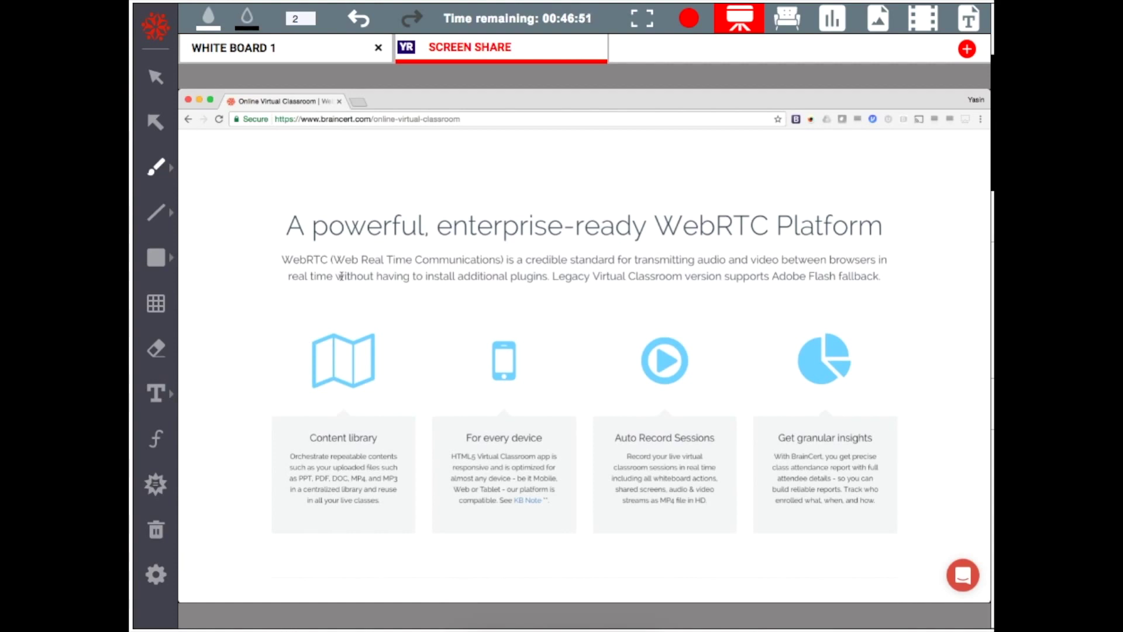
scroll(341, 277, down, 1)
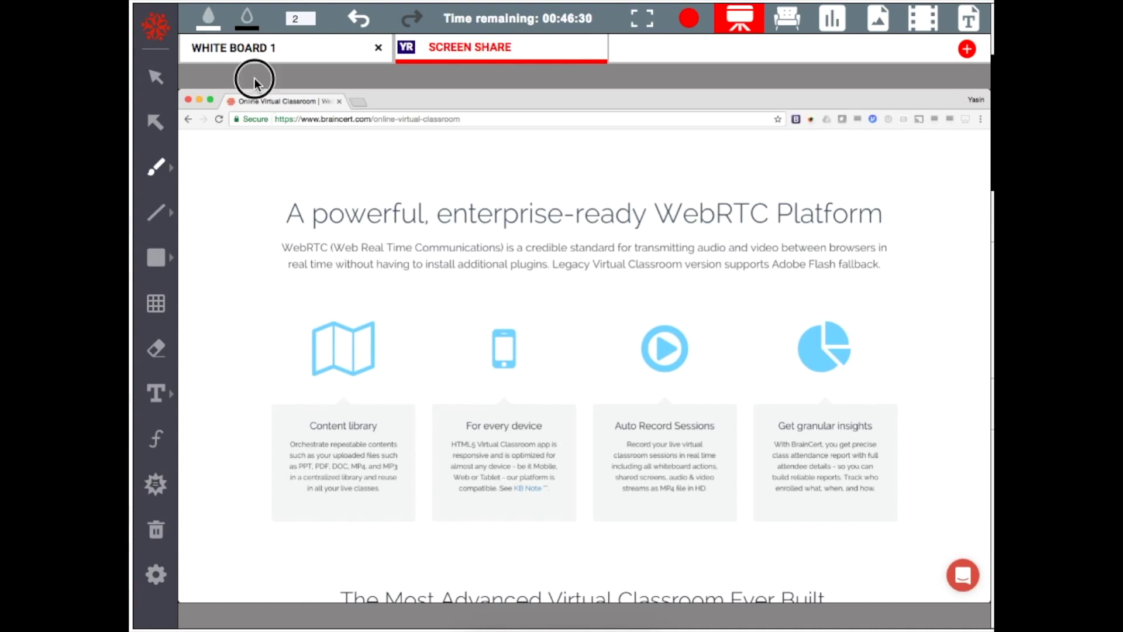
- Draw three overlapping rectangles stepping diagonally down across White Board 1, and check the screen share before returning to the whiteboard
click(254, 54)
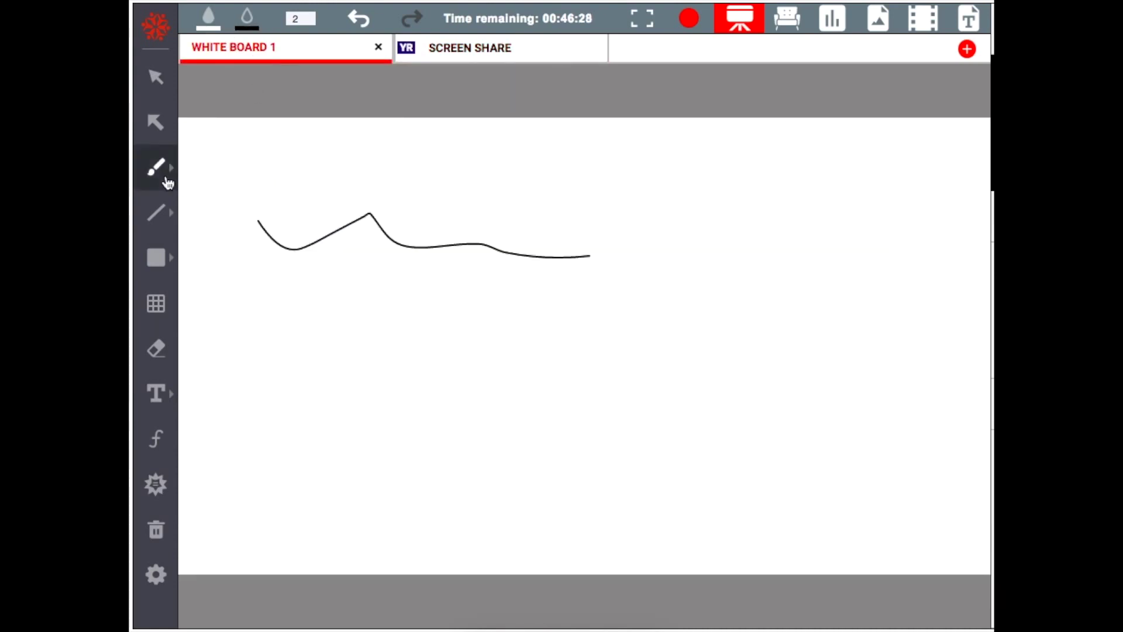
click(156, 258)
mouse_move(431, 185)
mouse_down()
mouse_move(464, 240)
mouse_move(578, 309)
mouse_up()
drag(529, 245, 686, 366)
drag(608, 291, 820, 422)
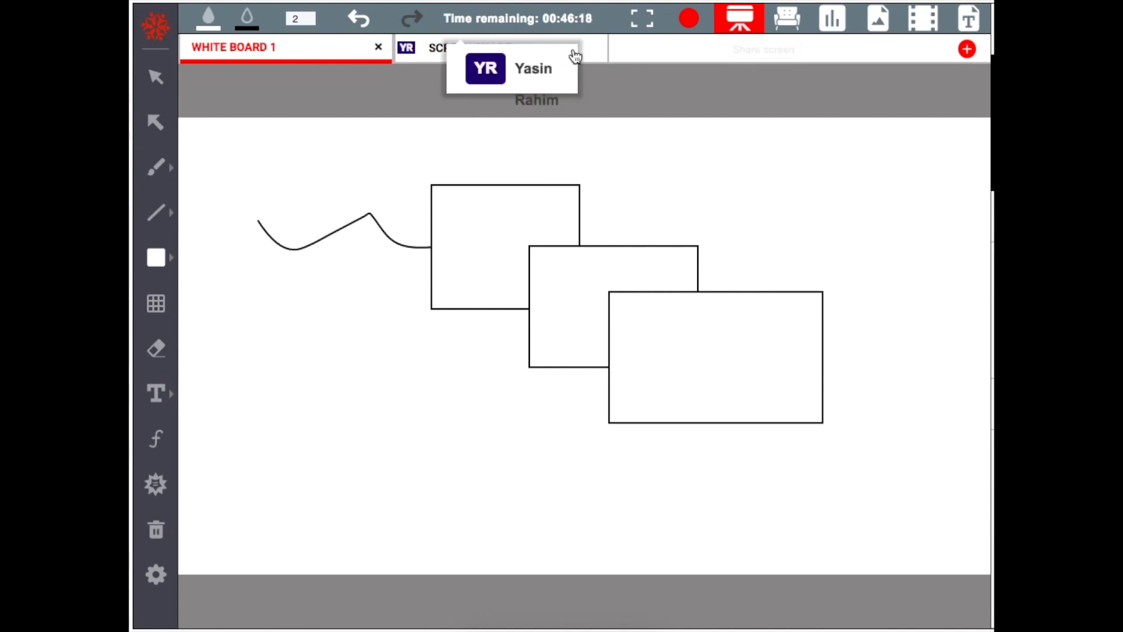
click(588, 49)
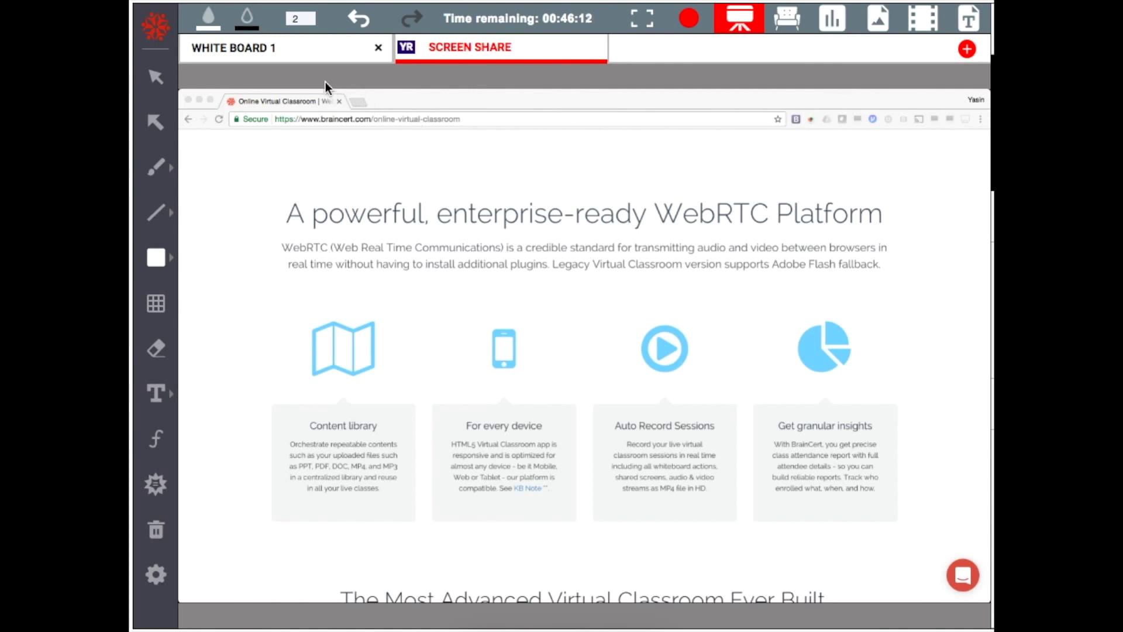
click(305, 63)
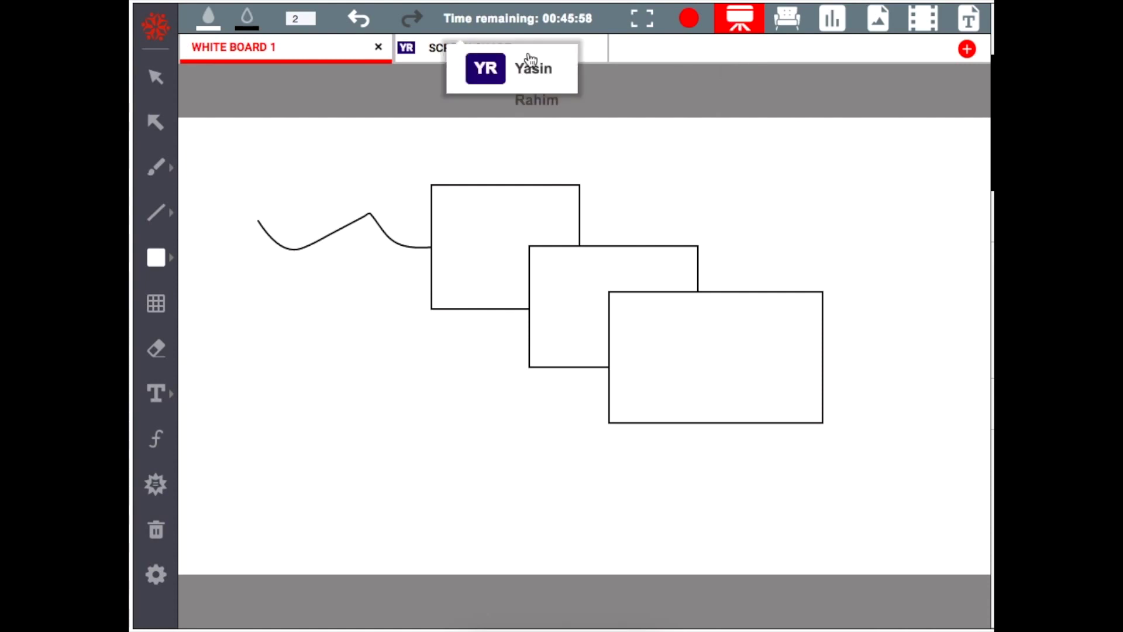
- Examine the Breakroom window's Main room, its move-attendees list and the room creation function, and close it
click(789, 21)
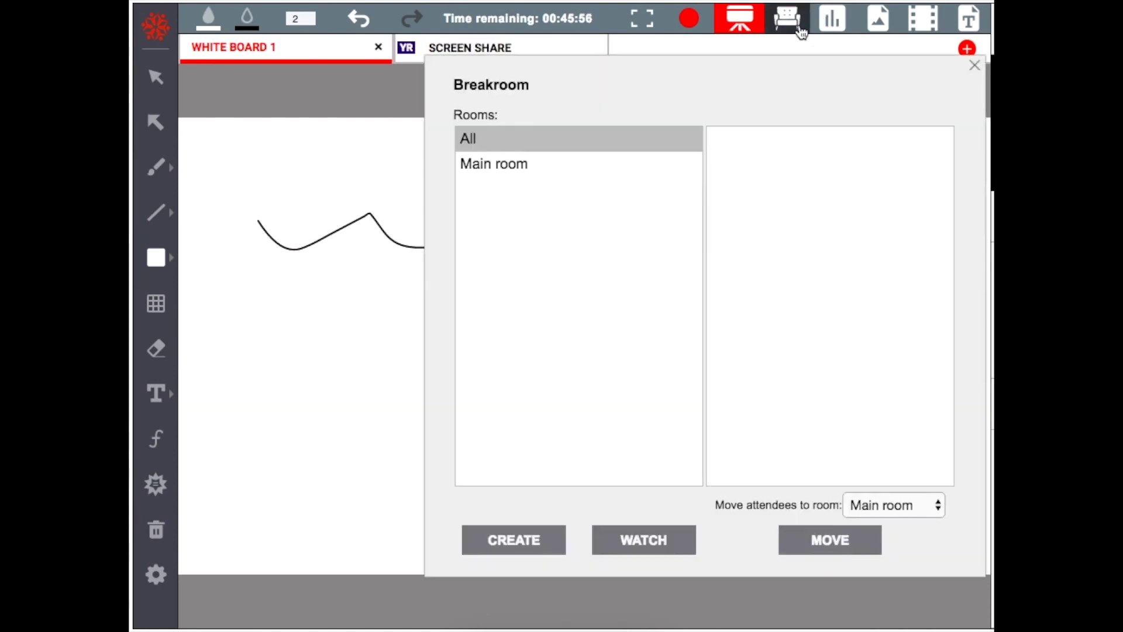
drag(782, 67, 702, 63)
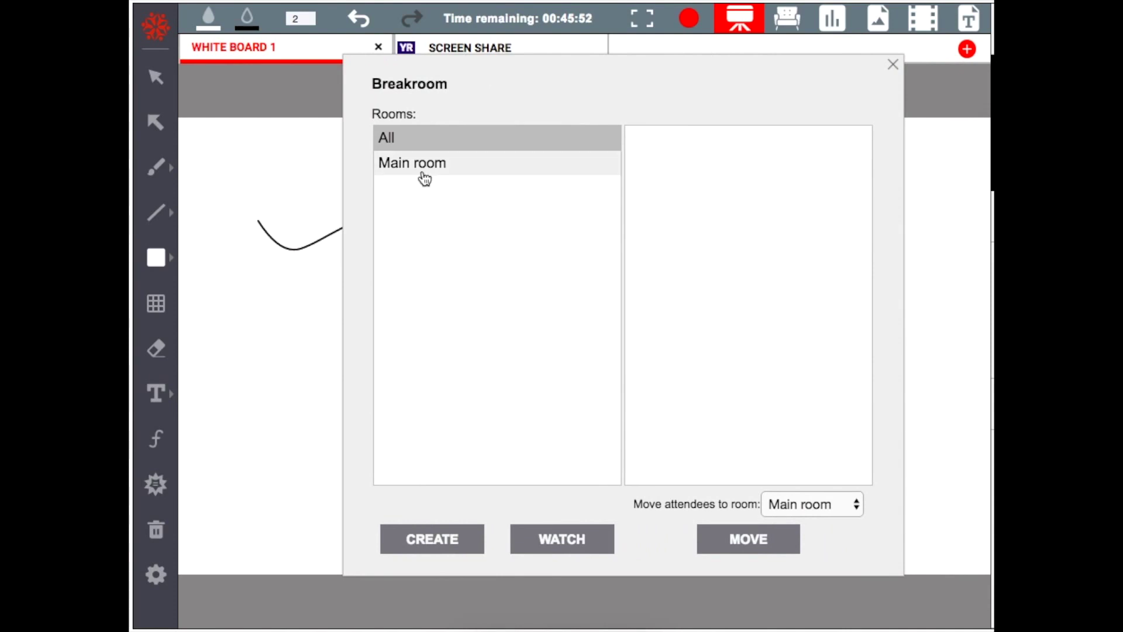
click(655, 154)
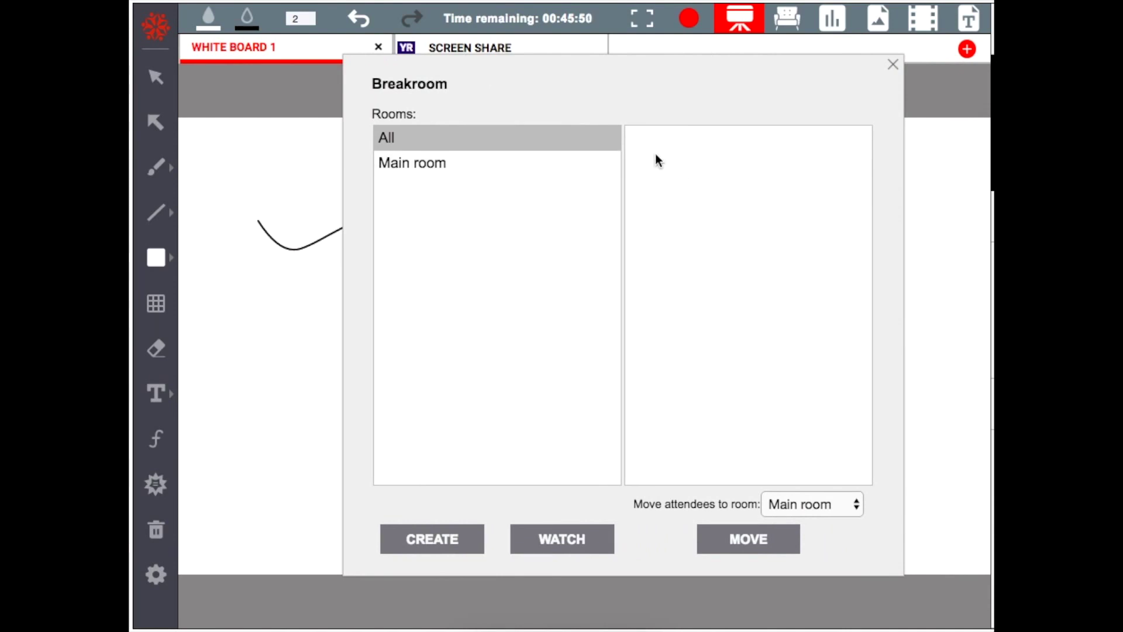
click(418, 164)
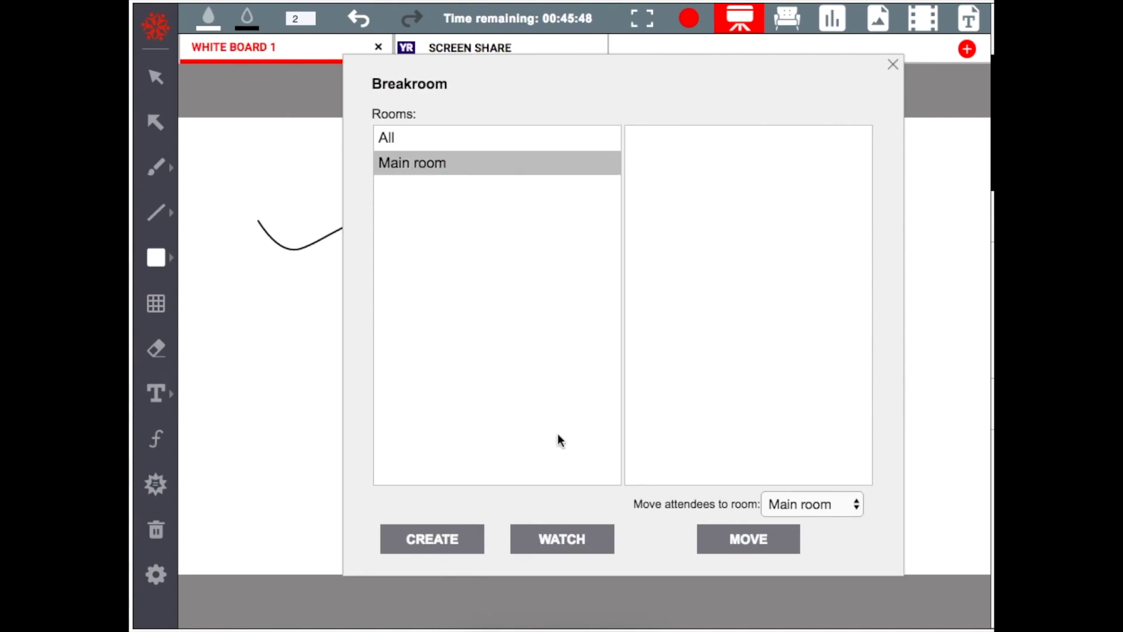
click(851, 504)
click(654, 474)
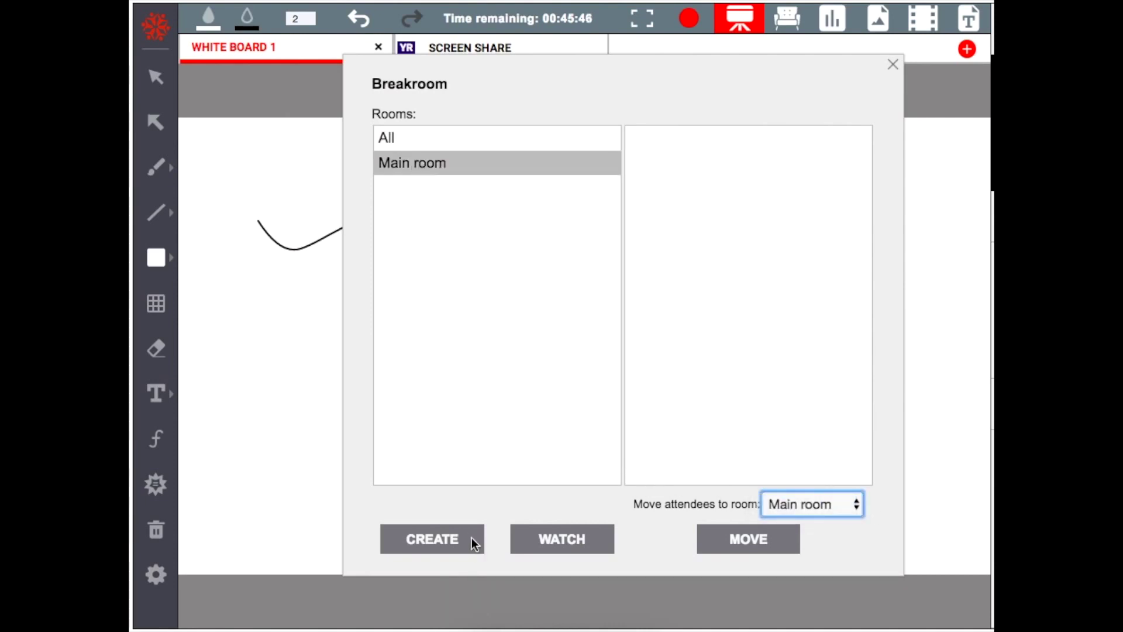
click(454, 539)
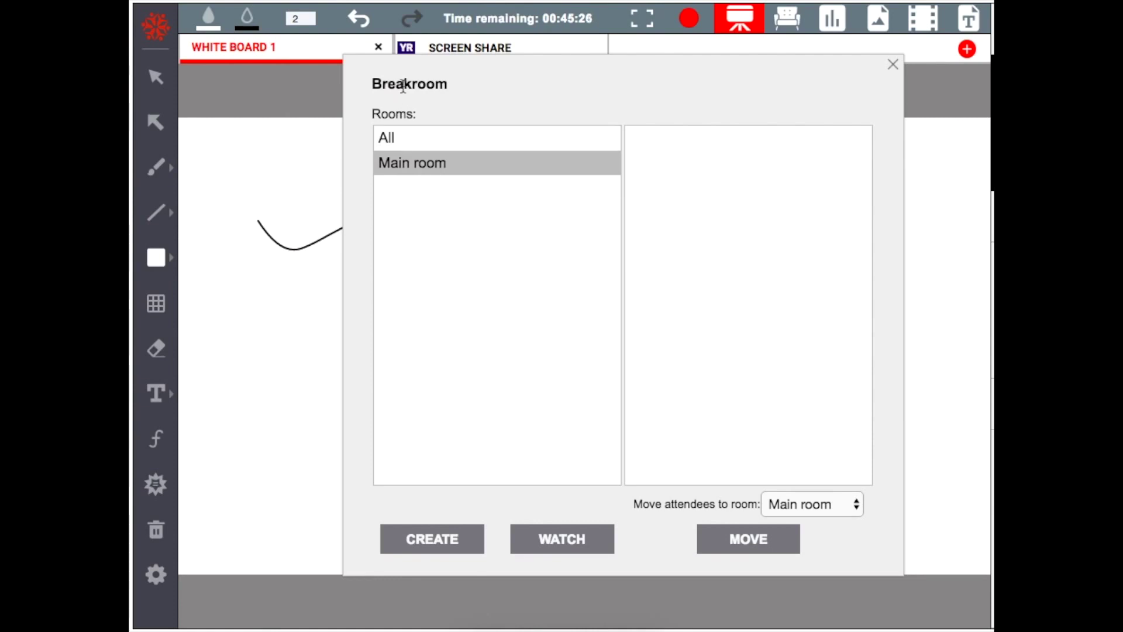
click(893, 65)
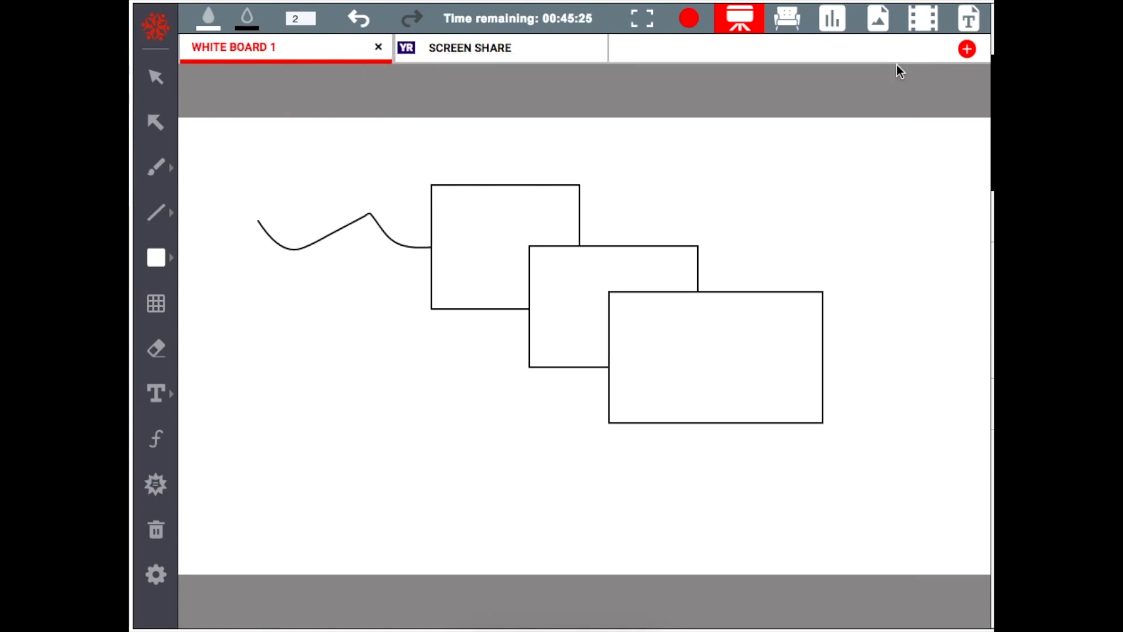
- Publish a poll asking "How was this?" with the options Good and Bad, and close its result window
click(836, 34)
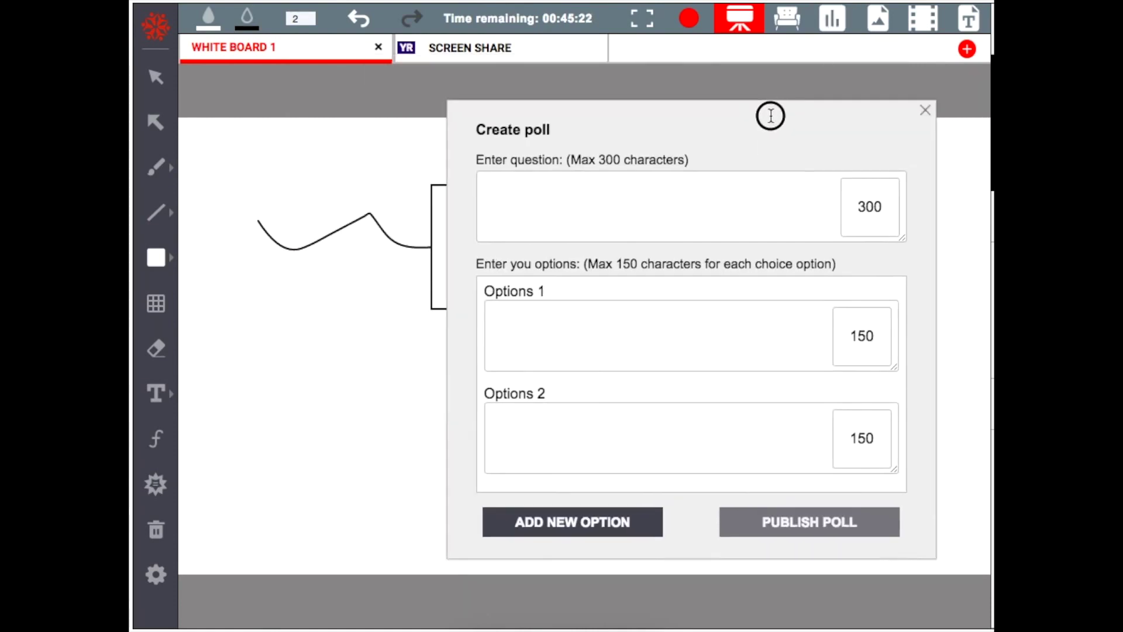
click(614, 196)
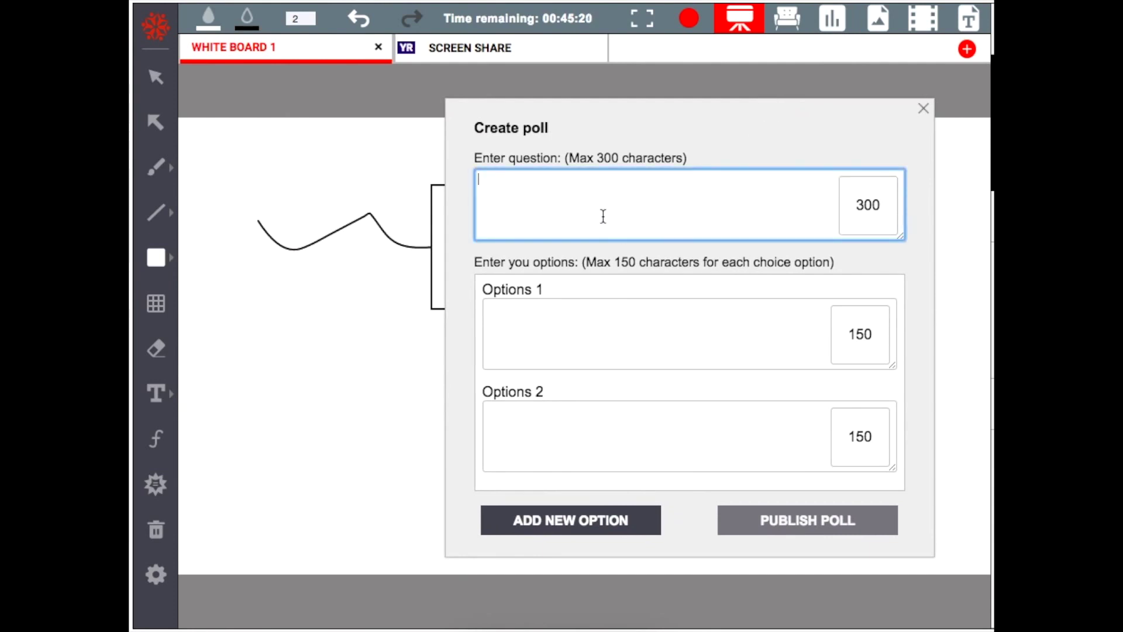
text(How was this?)
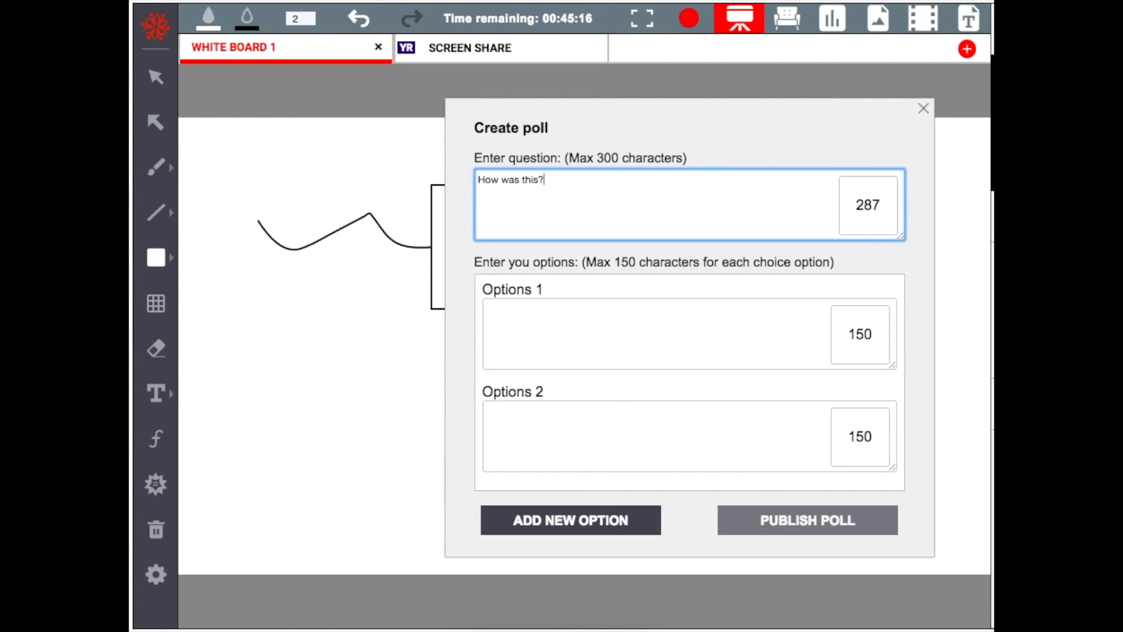
click(635, 341)
text(Goog)
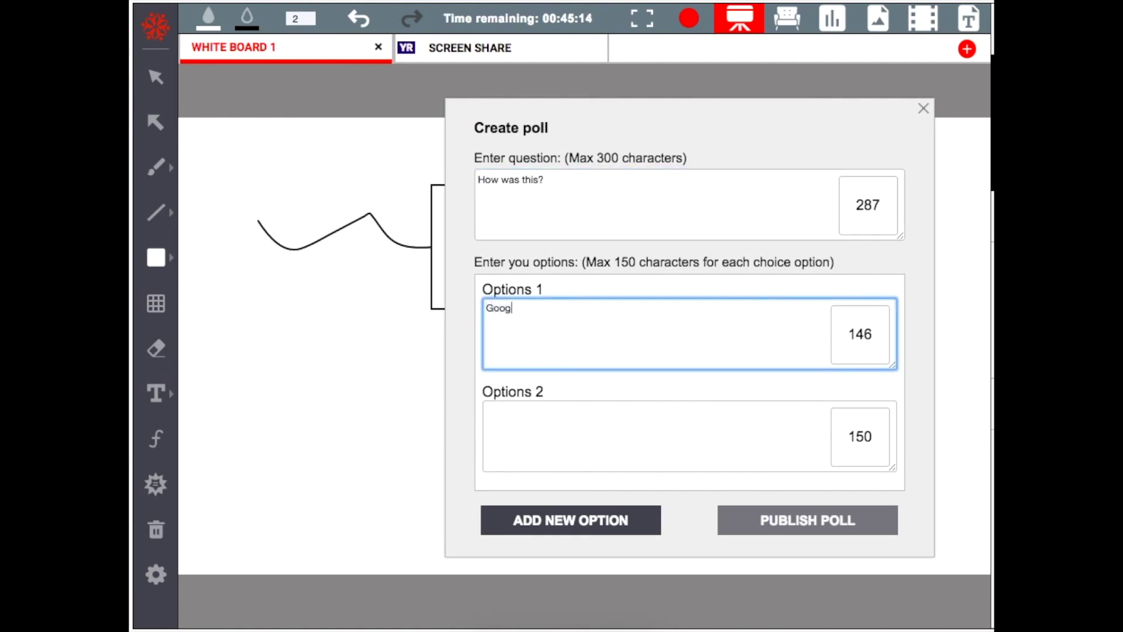
click(648, 418)
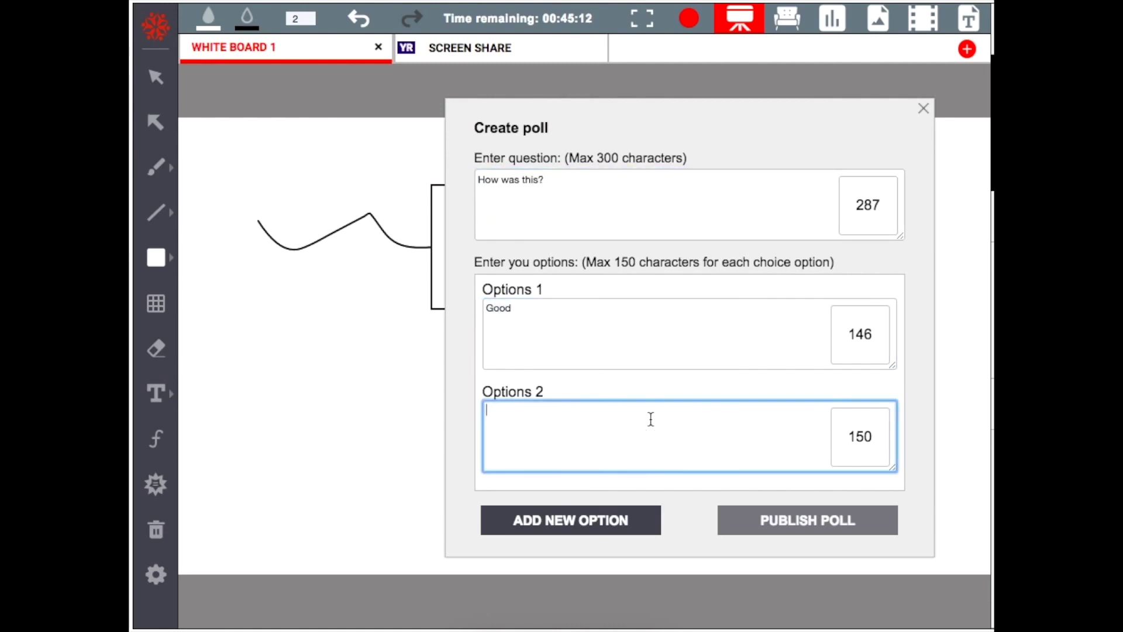
text(Bad)
click(827, 520)
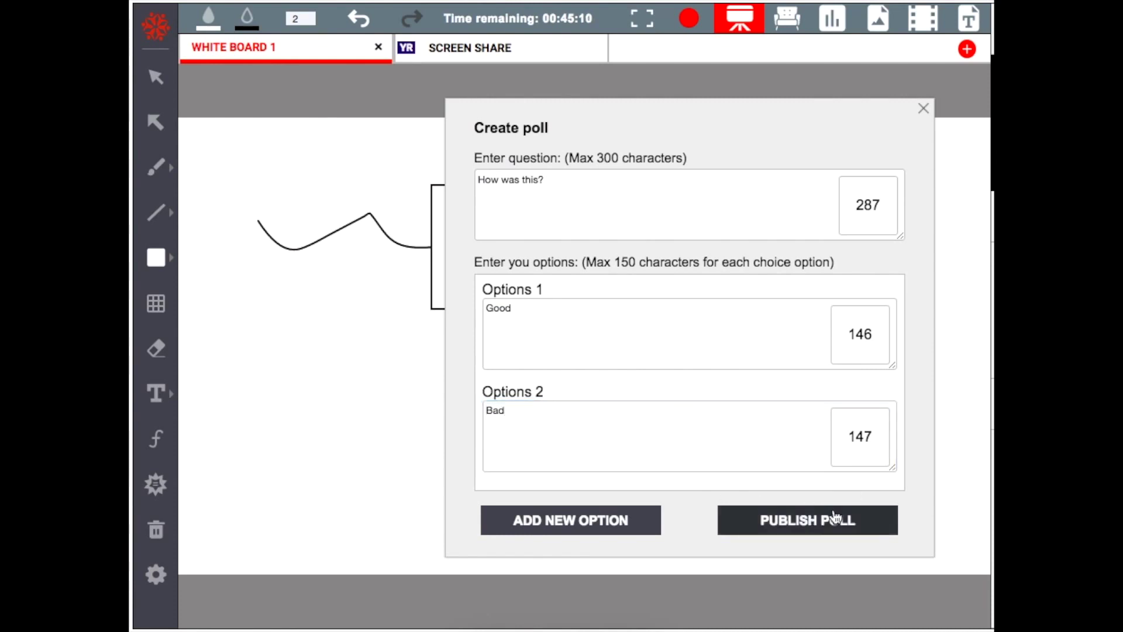
drag(724, 137, 684, 134)
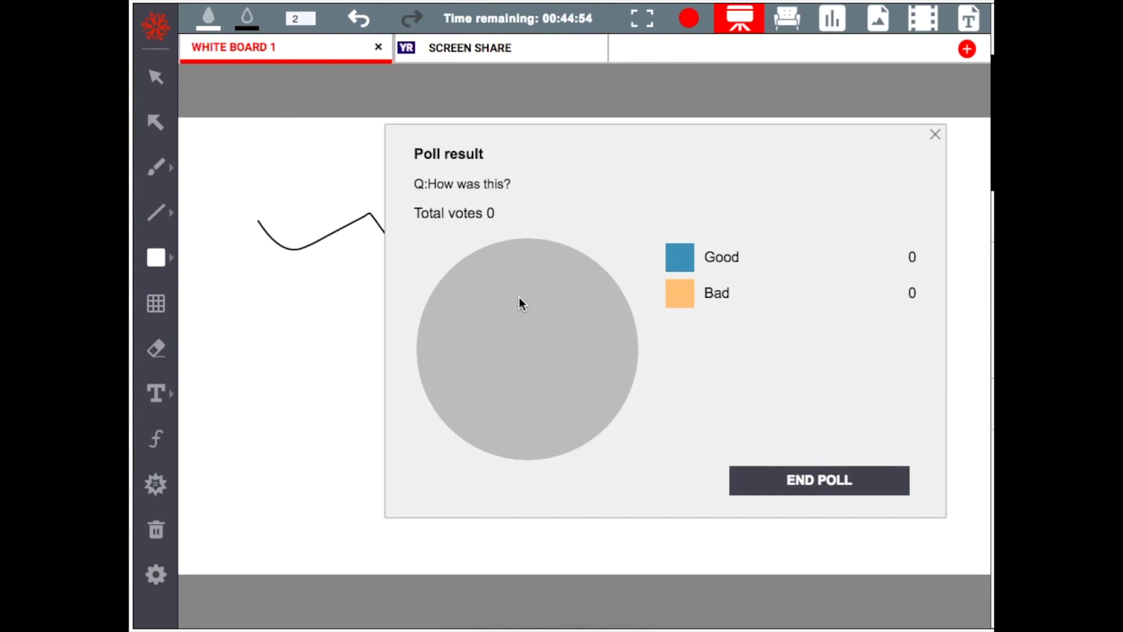
click(934, 134)
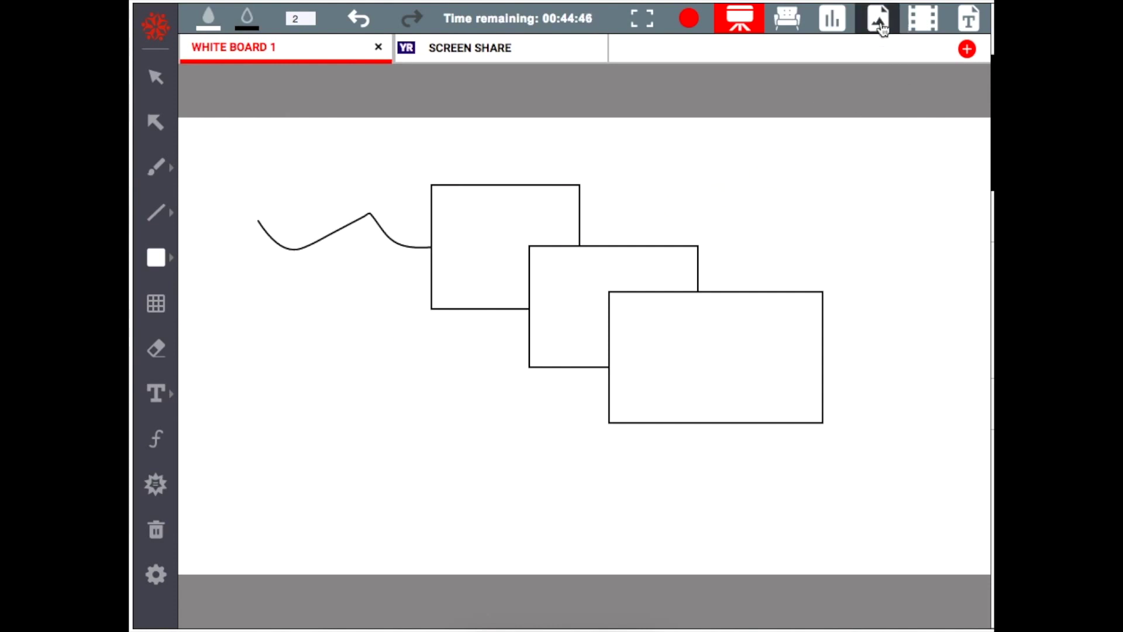
- Insert apple_touch_icon.png from the DEMO folder on White Board 1, enlarge it slightly and place it below the wavy line
click(880, 22)
click(840, 66)
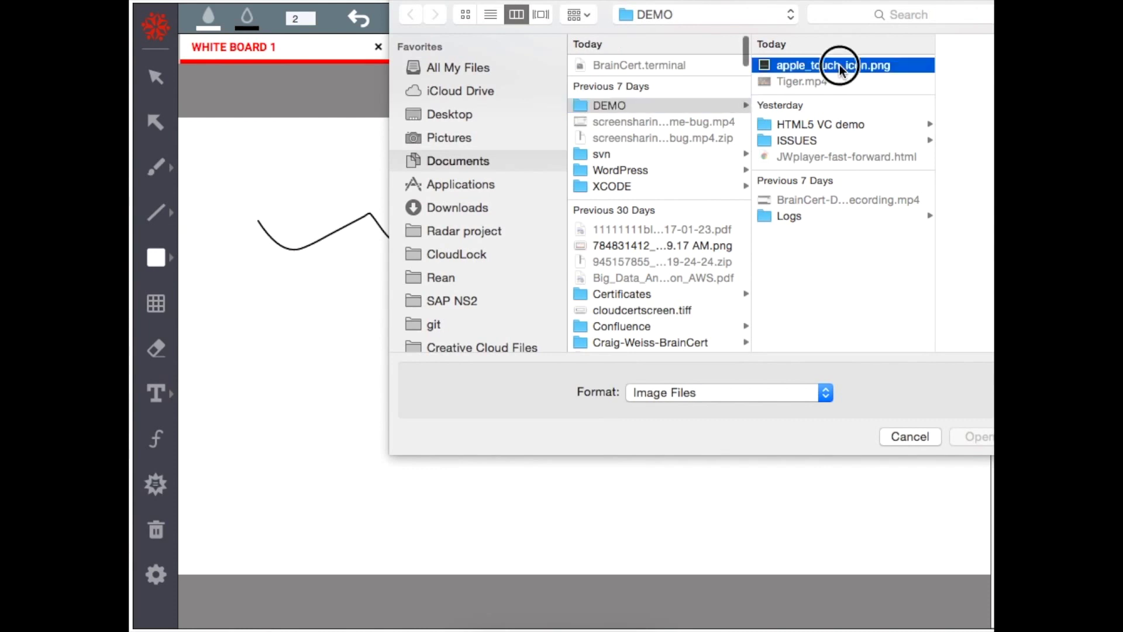
double_click(840, 65)
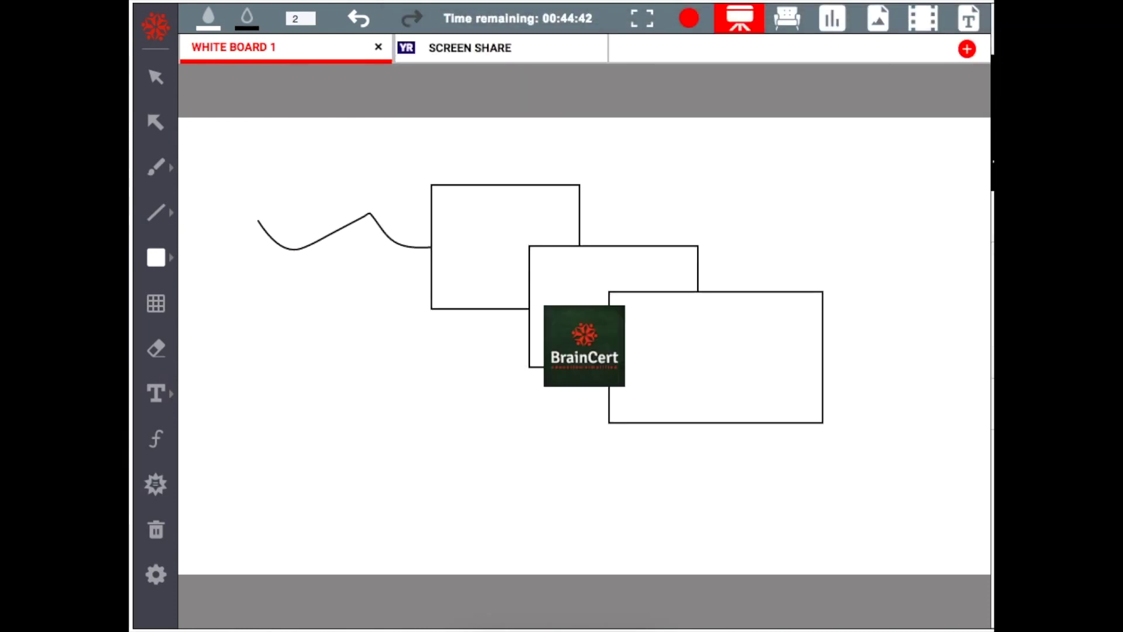
click(155, 76)
drag(584, 381, 806, 231)
mouse_move(858, 268)
mouse_down()
mouse_move(932, 313)
mouse_move(865, 273)
mouse_move(133, 338)
mouse_move(225, 353)
mouse_up()
- Draw freehand brush strokes over and below the BrainCert logo, including a large loop around it
click(155, 168)
mouse_move(358, 294)
mouse_down()
mouse_move(339, 300)
mouse_move(379, 374)
mouse_up()
drag(358, 510, 356, 421)
drag(301, 468, 440, 423)
drag(354, 294, 363, 279)
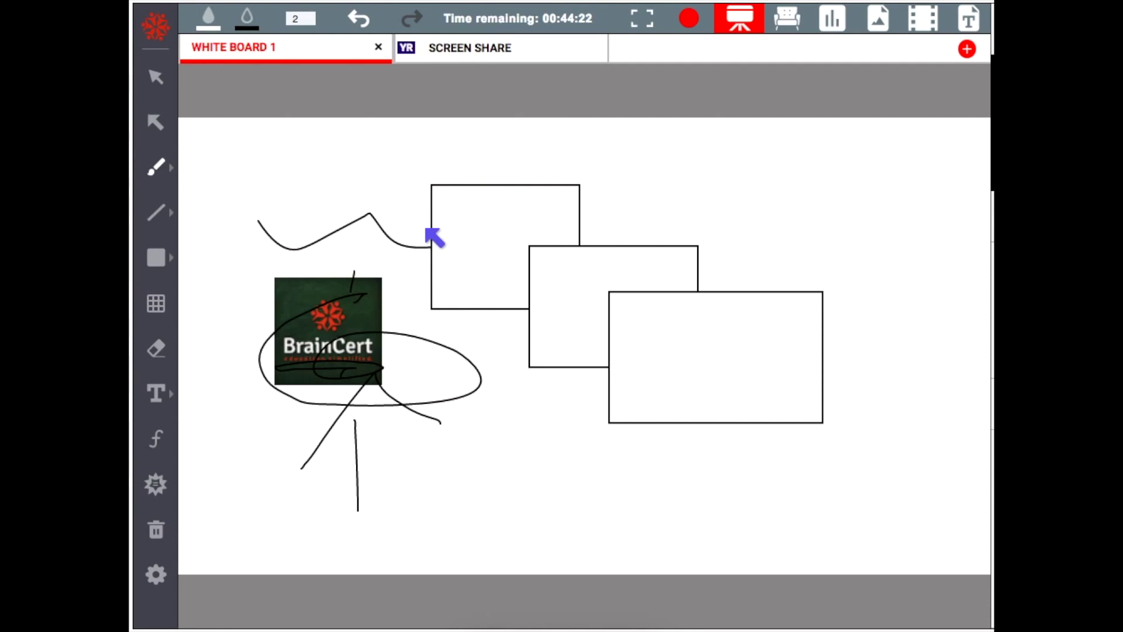
- Move the BrainCert logo to the upper-right corner of the largest rectangle, and the first rectangle onto the wavy line
click(156, 78)
drag(306, 289, 777, 202)
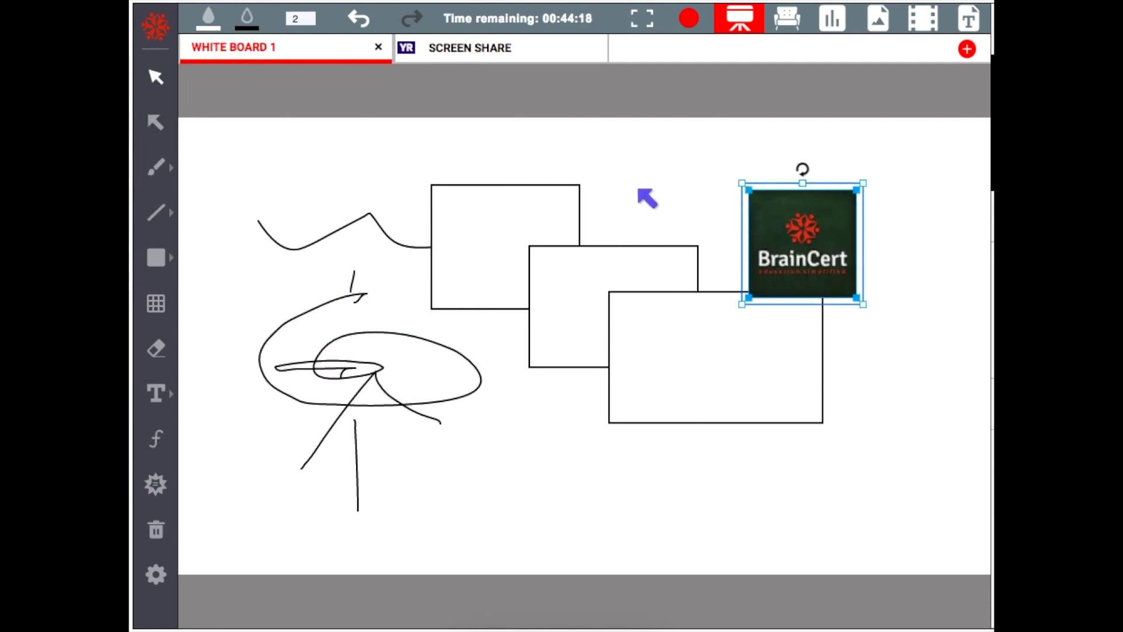
click(530, 188)
drag(459, 211, 351, 206)
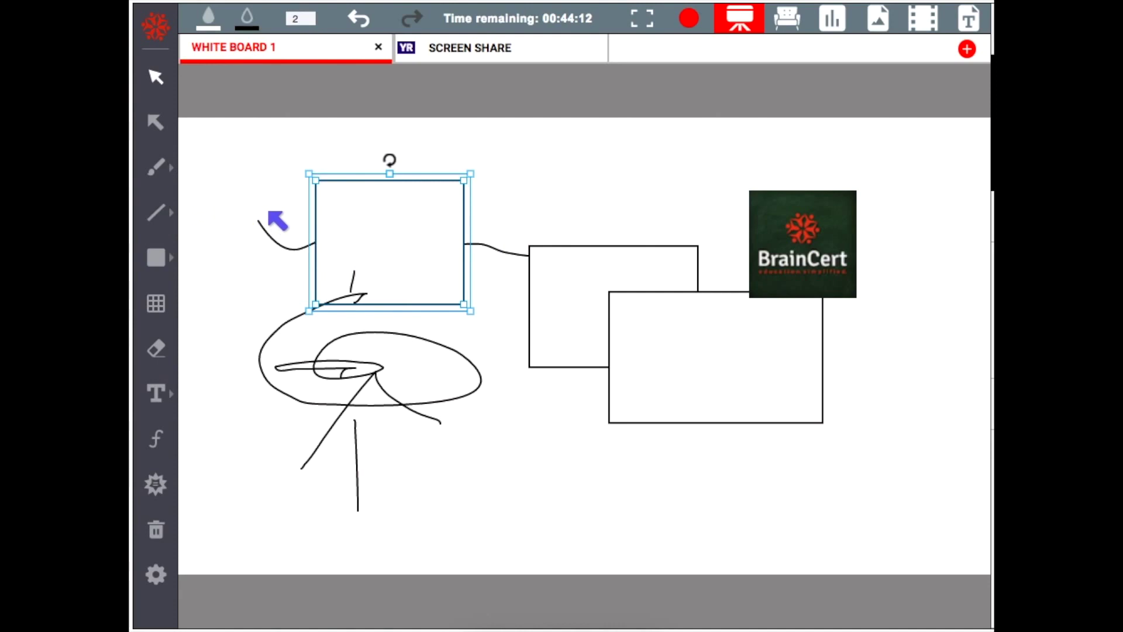
- Play Tiger.mp4 from the library in the media player and reposition the player over the whiteboard
click(919, 24)
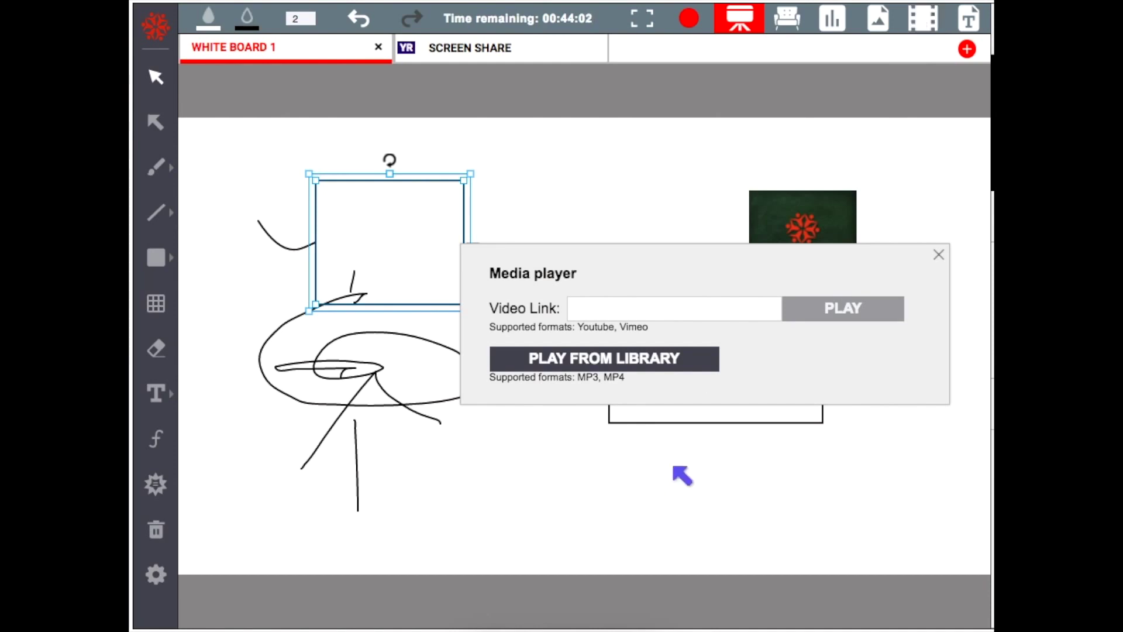
drag(693, 264, 676, 228)
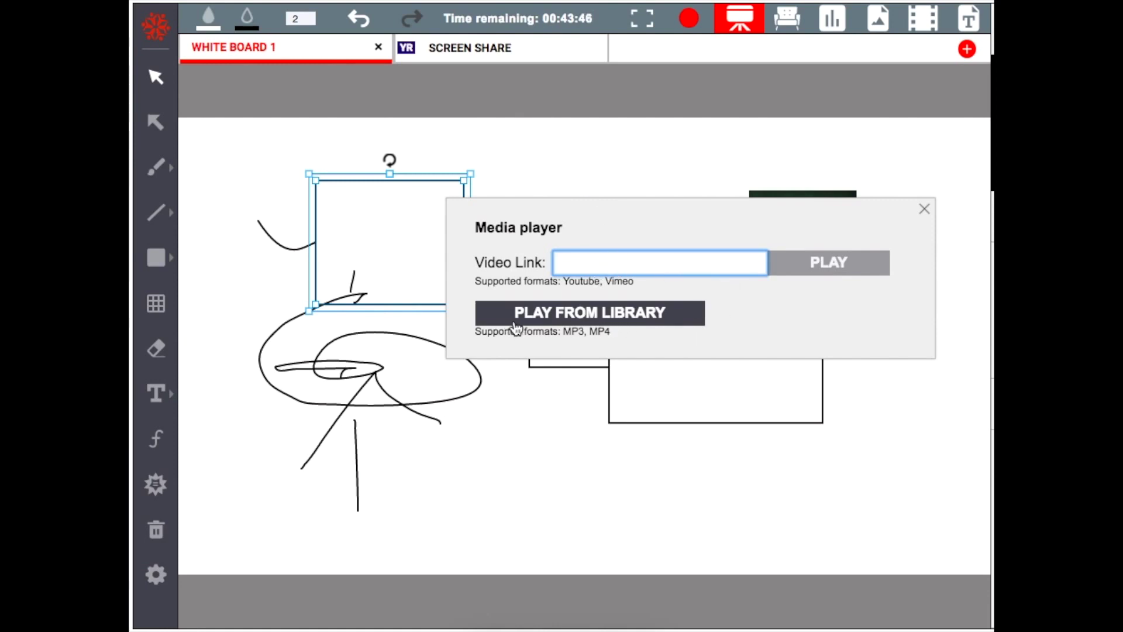
click(589, 328)
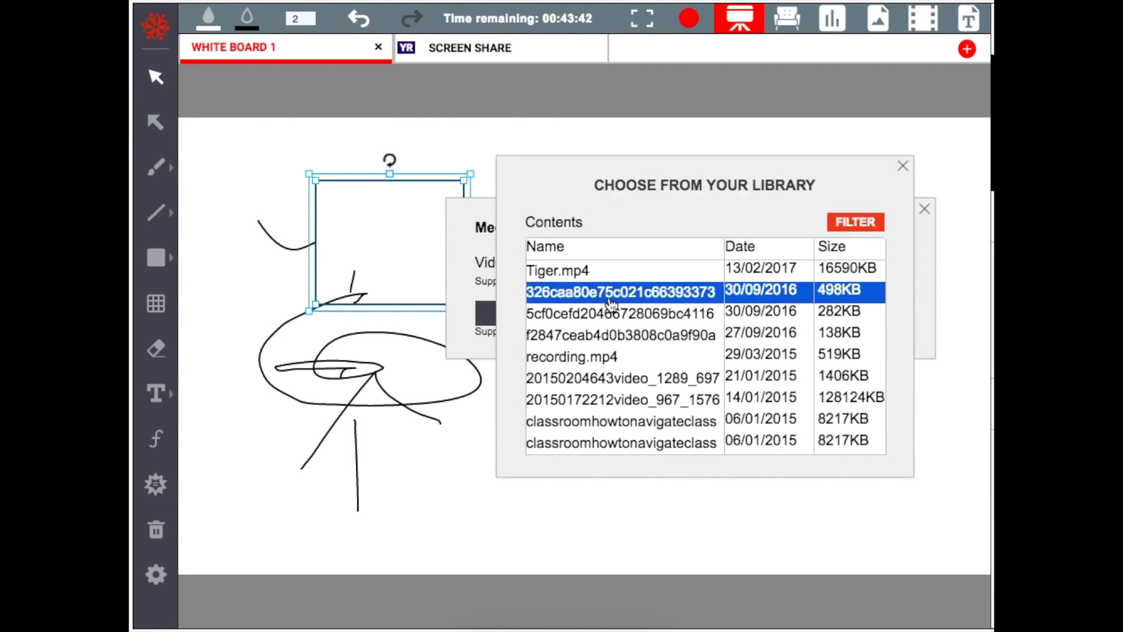
click(580, 275)
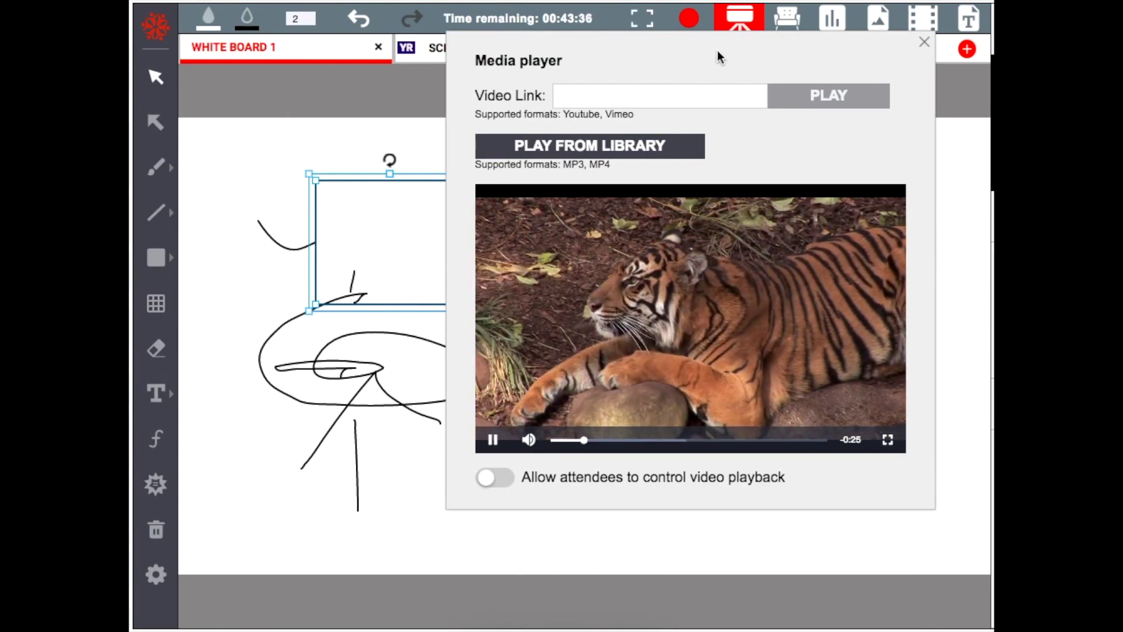
mouse_move(714, 48)
mouse_down()
mouse_move(699, 70)
mouse_move(709, 67)
mouse_up()
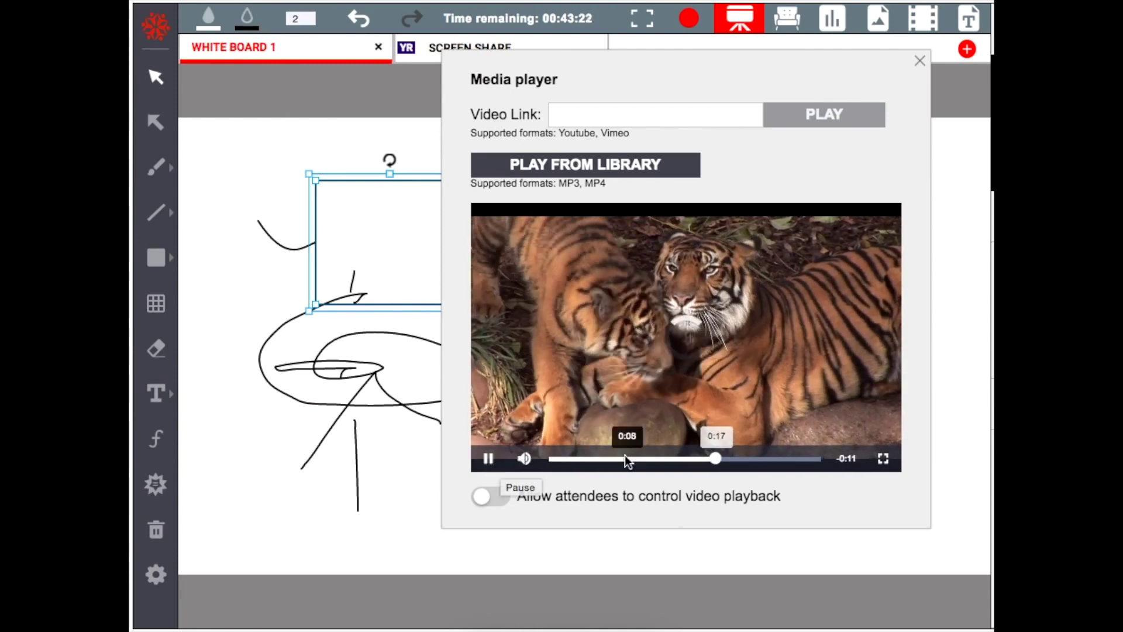
- Rewind and pause the tiger video, and allow attendees to control video playback before closing the media player
click(617, 459)
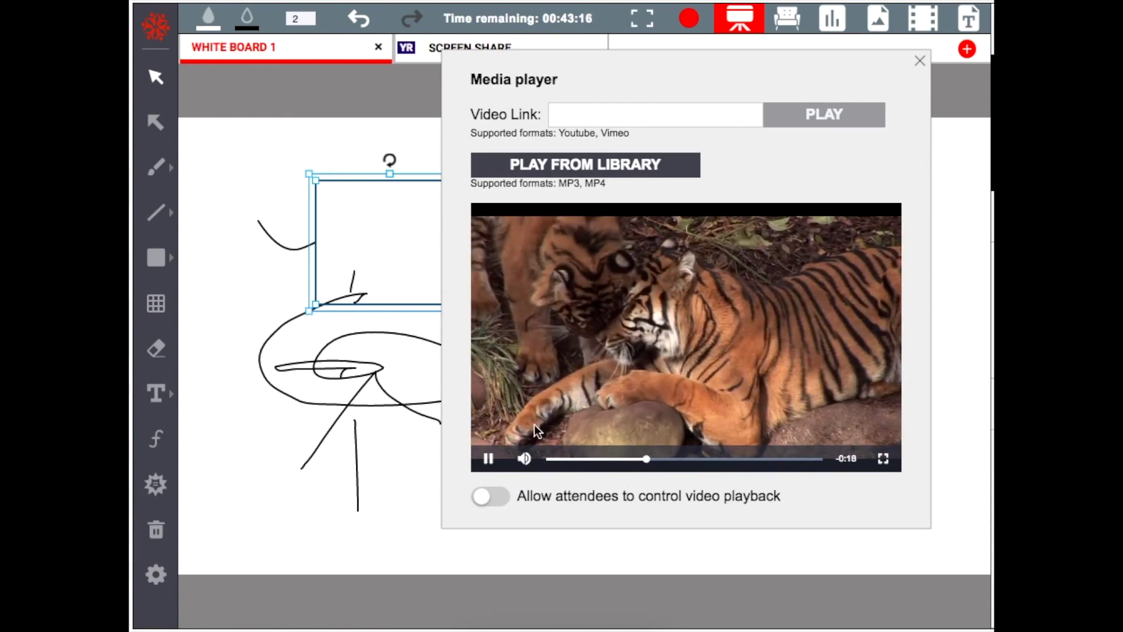
click(492, 458)
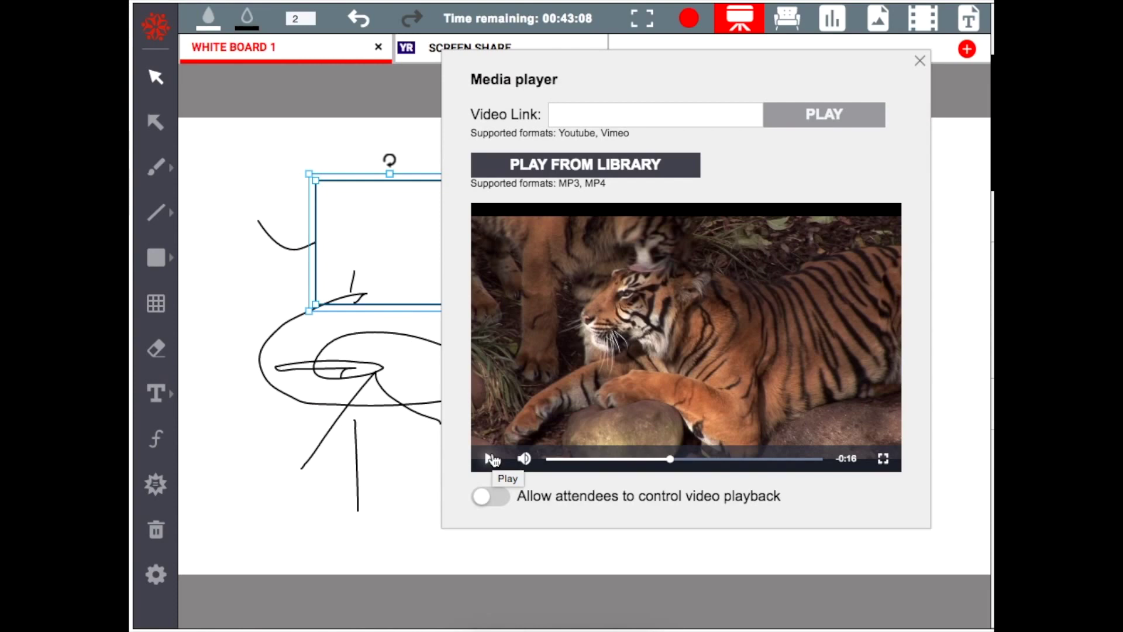
click(490, 458)
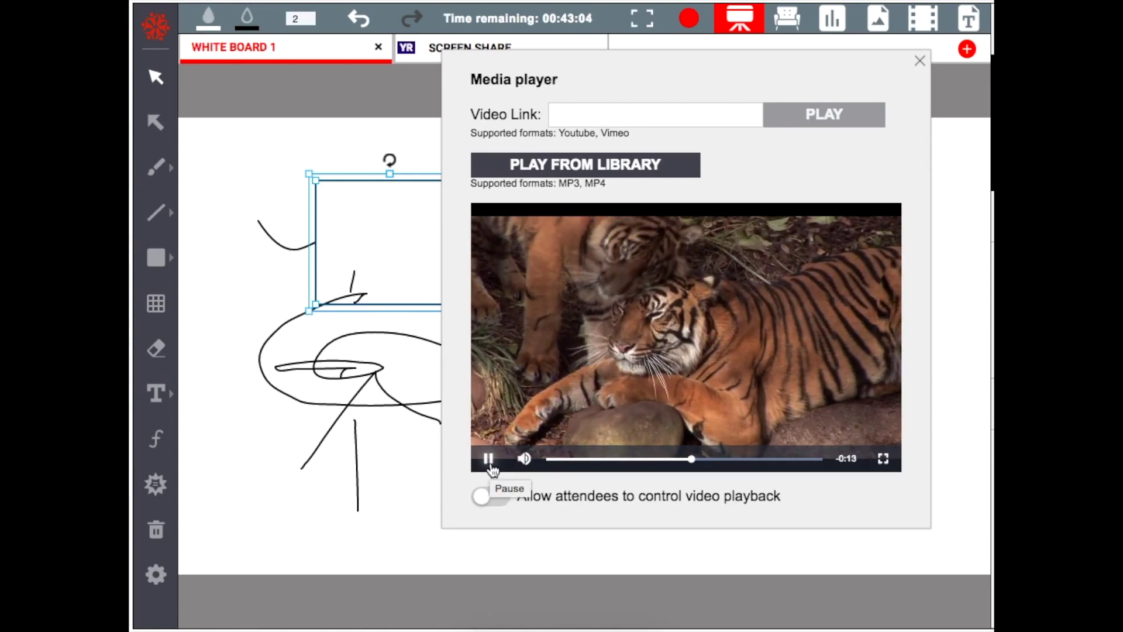
click(490, 460)
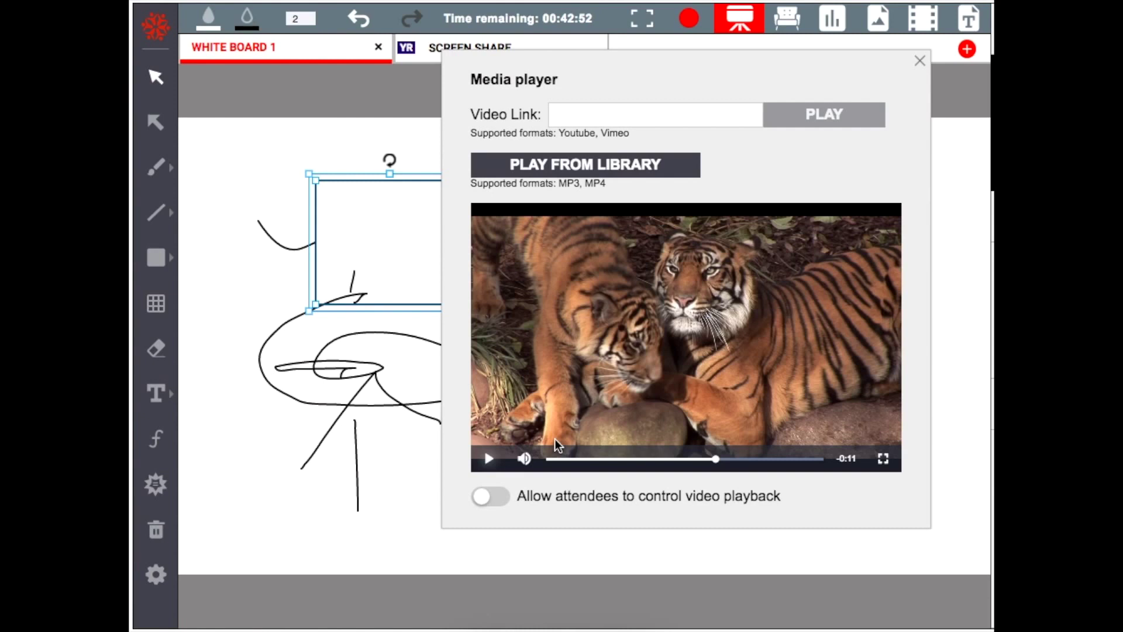
click(492, 496)
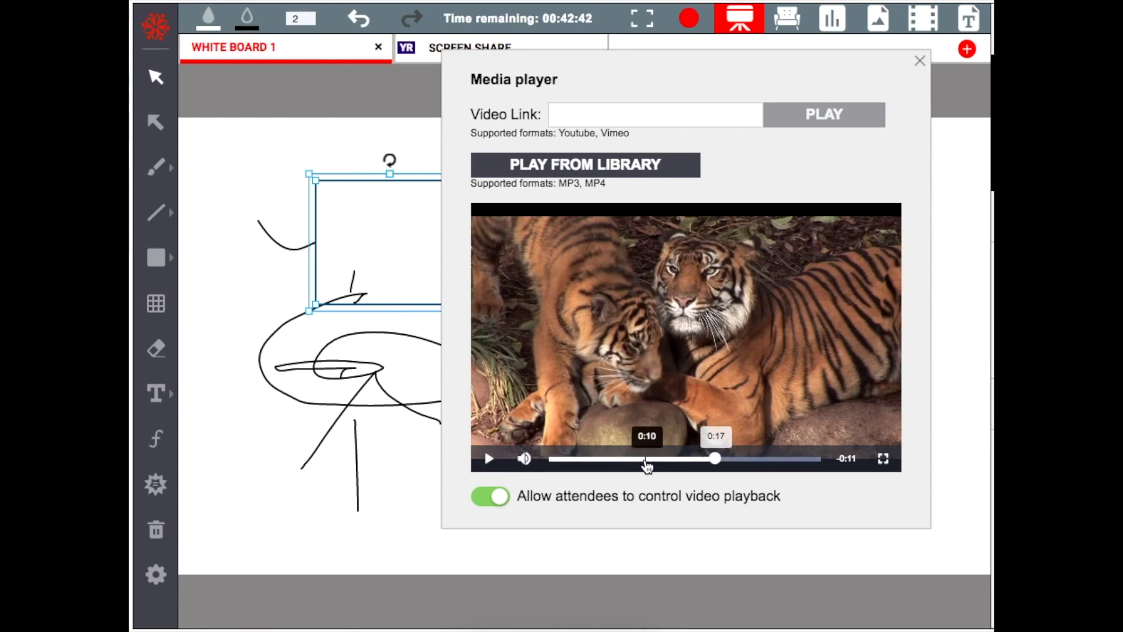
click(916, 61)
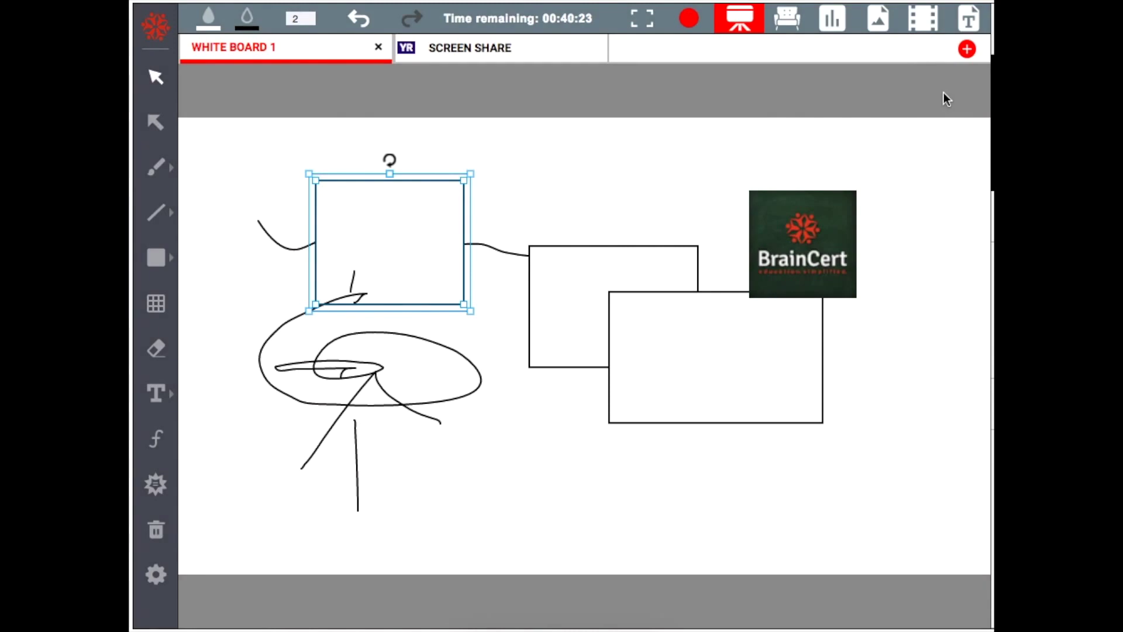
- Open the SAP-Solutions-on-VMware document from the library as a presentation
click(971, 22)
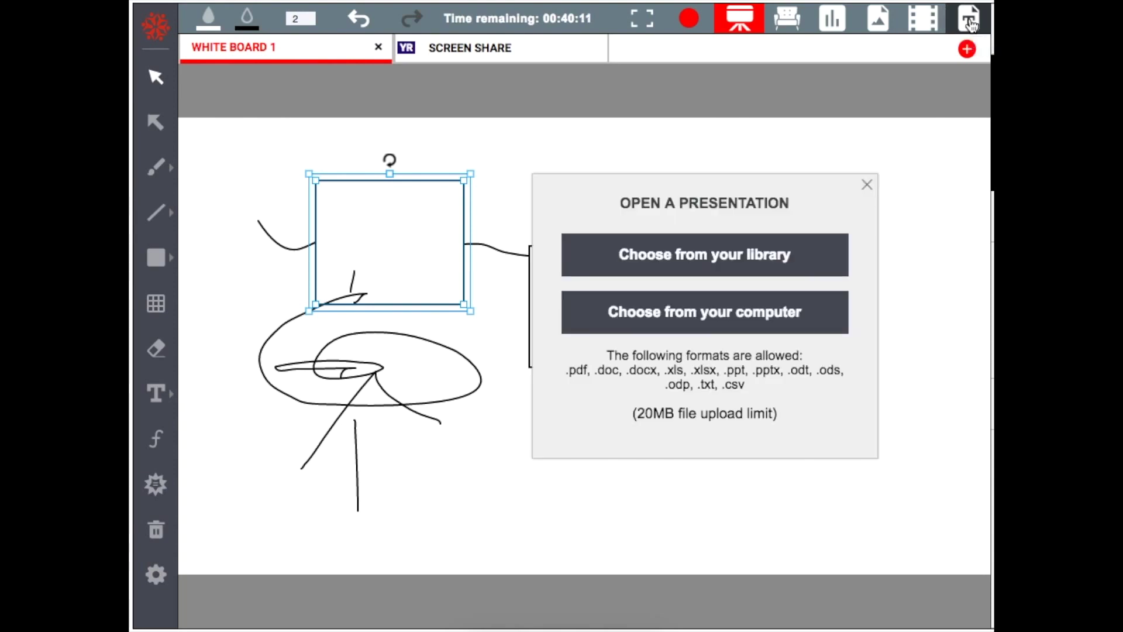
click(732, 262)
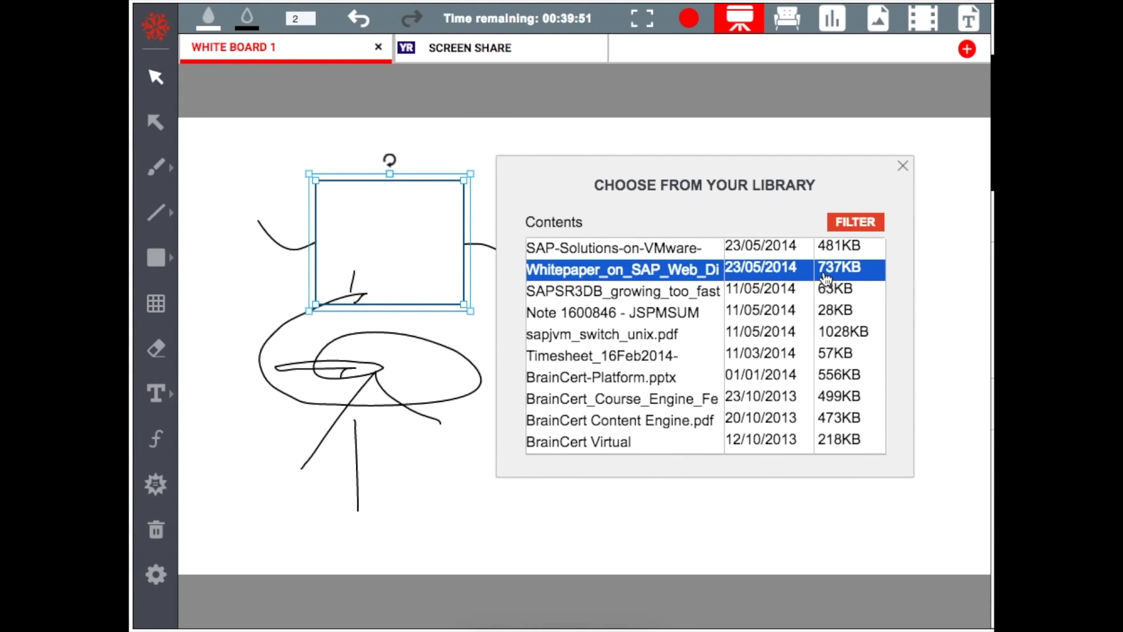
click(646, 316)
click(666, 291)
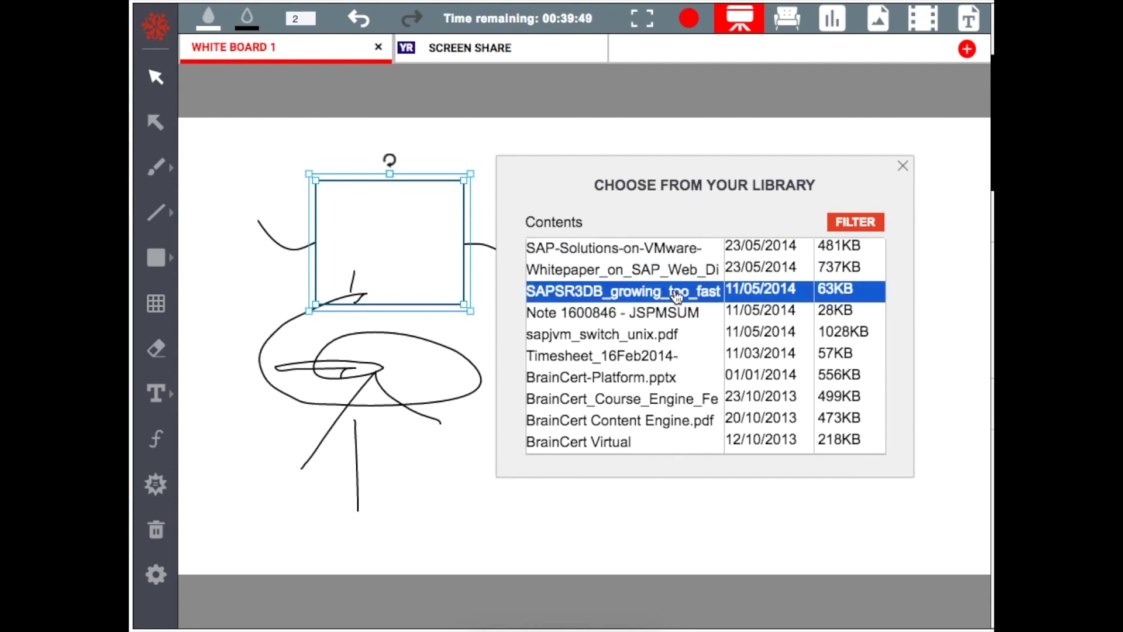
click(663, 267)
click(661, 255)
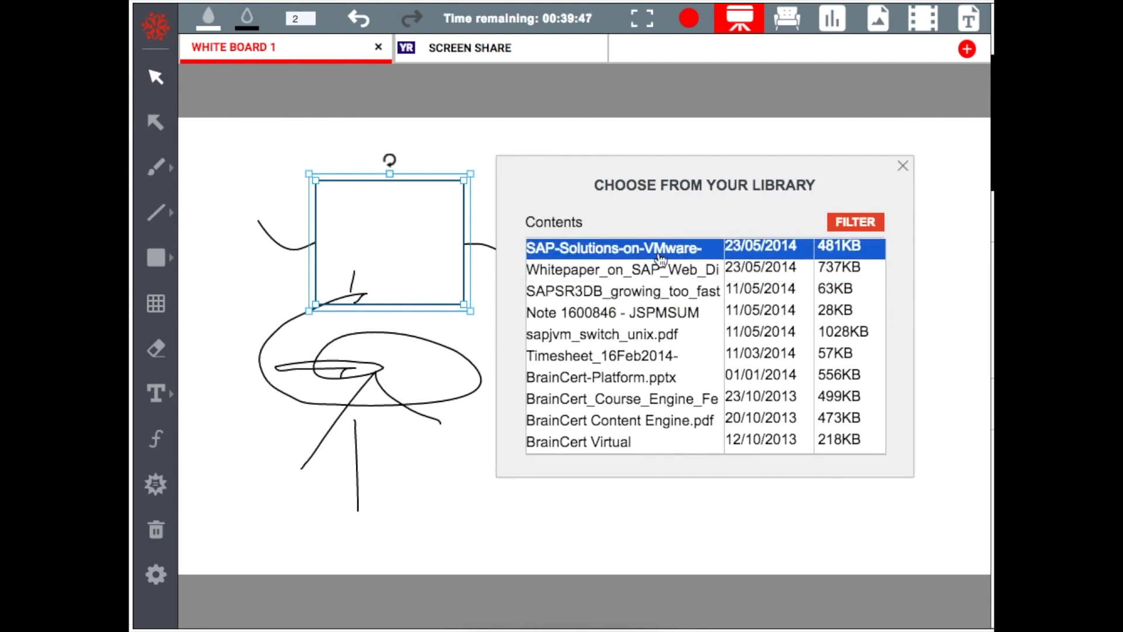
double_click(662, 257)
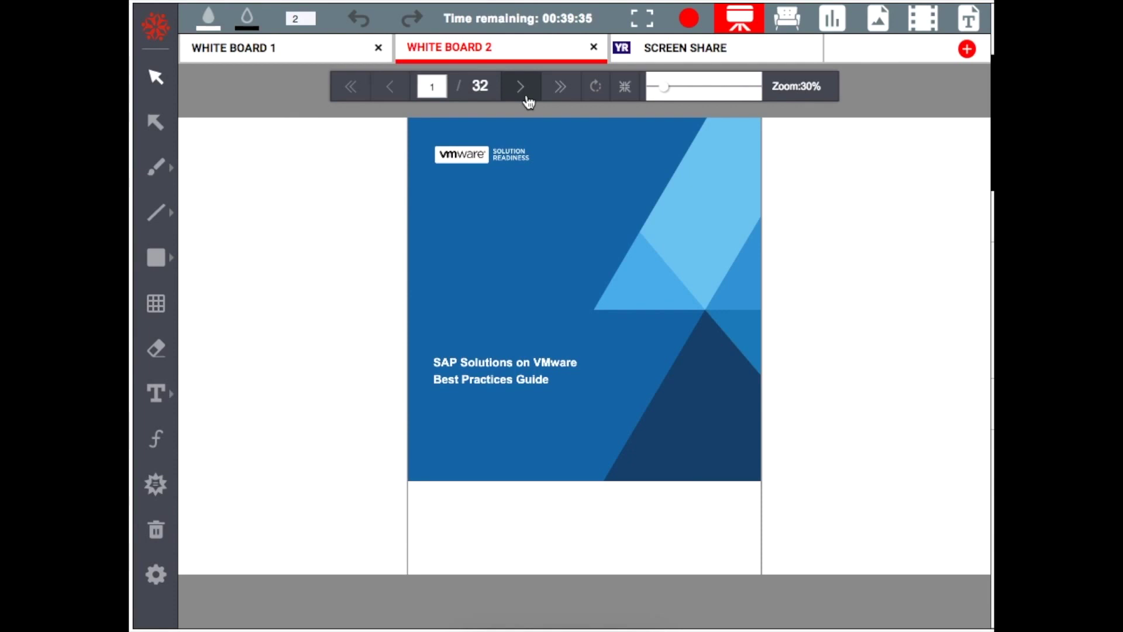
- View the presentation's cover at 69% zoom, and page forward to page 2 and back to page 1
click(625, 87)
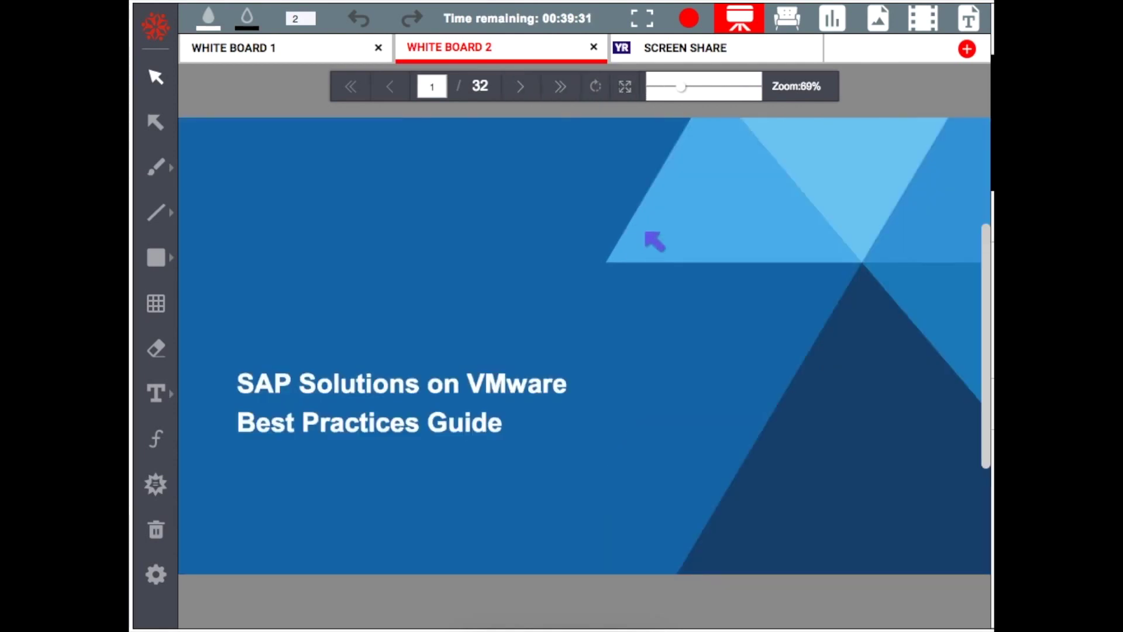
scroll(652, 241, down, 3)
scroll(652, 240, up, 3)
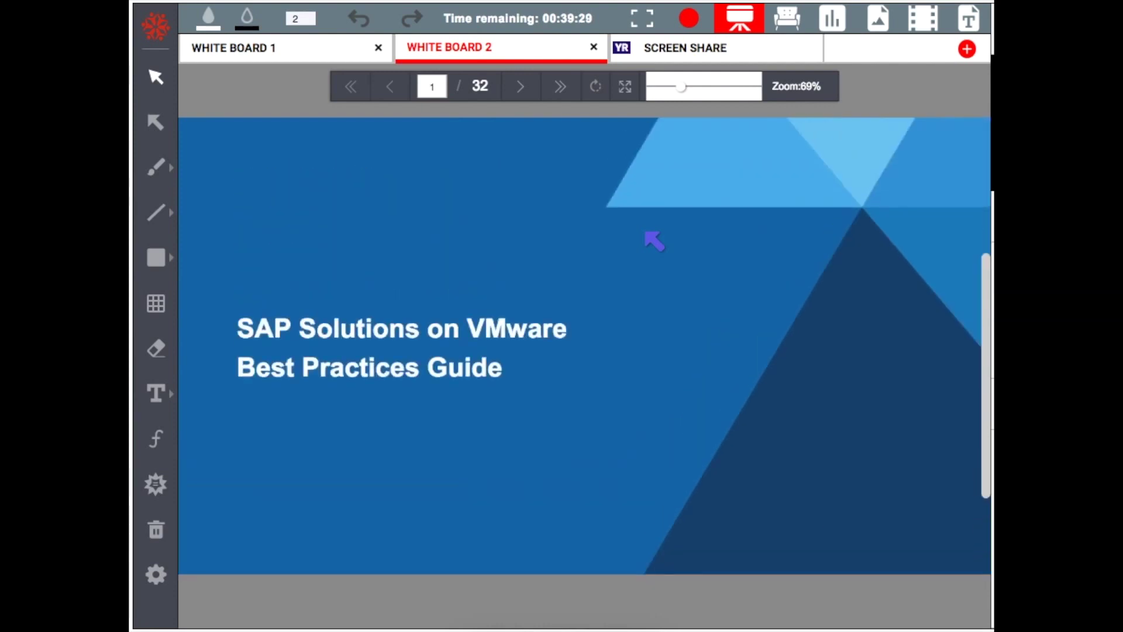
click(519, 89)
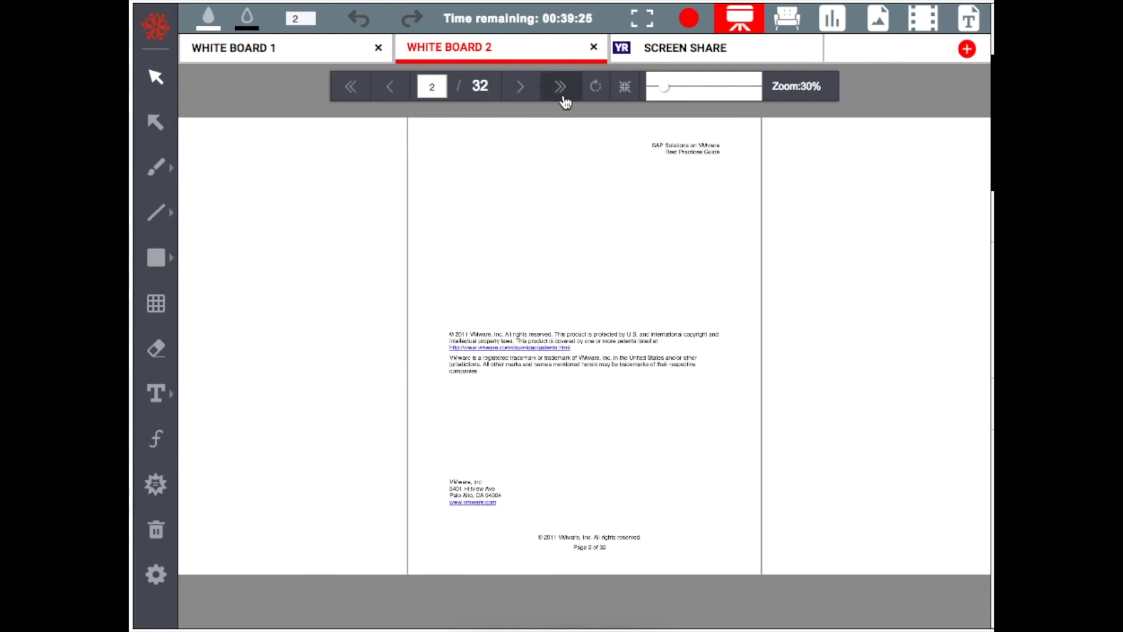
click(386, 86)
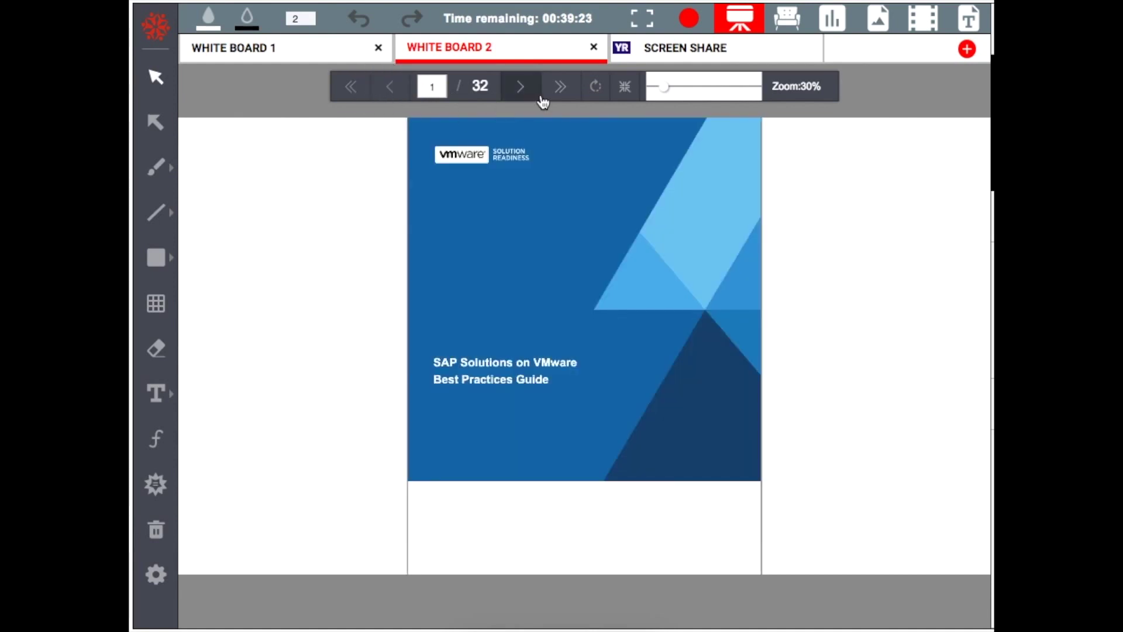
- Rotate the presentation's cover page through a full turn and enlarge it to 69% zoom
click(599, 93)
click(602, 94)
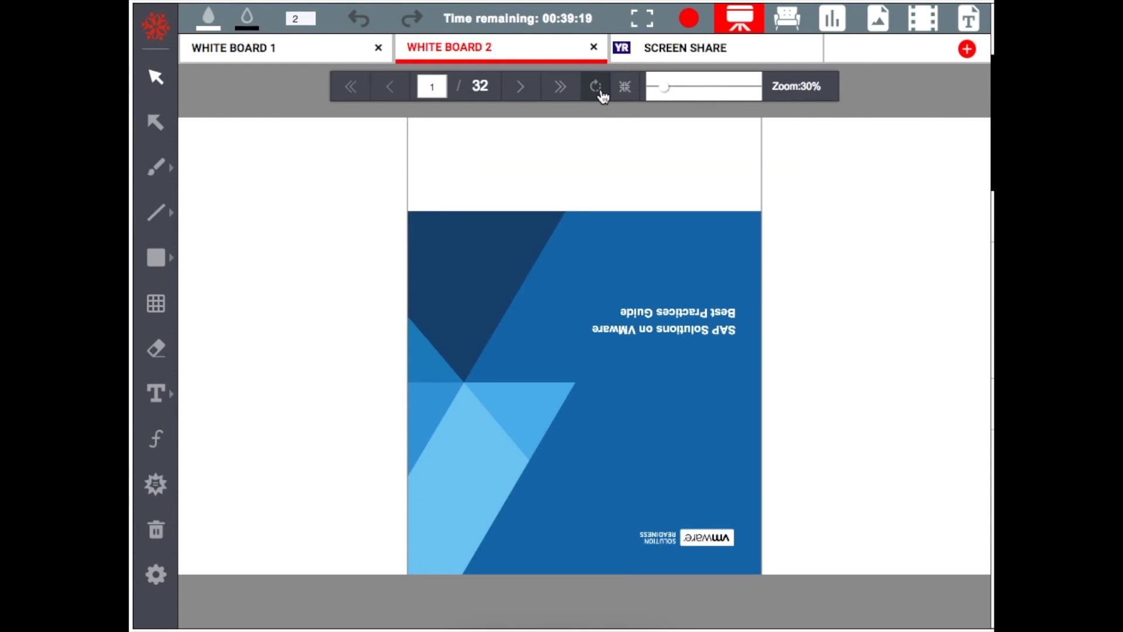
click(602, 95)
click(624, 96)
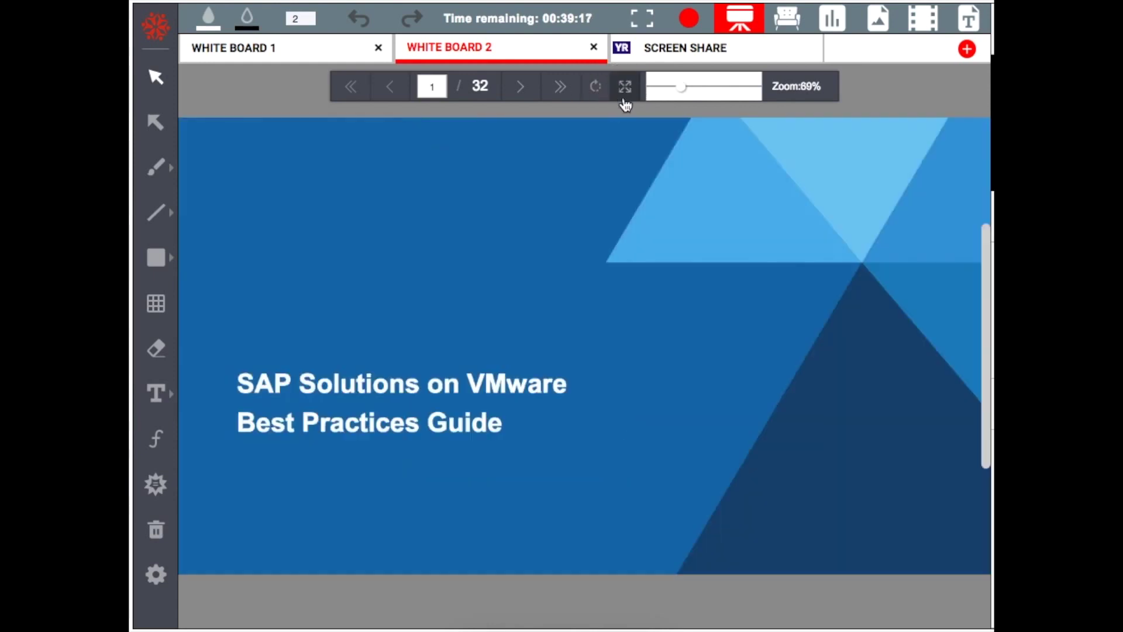
- Reduce the presentation cover to 62% zoom and draw a freehand circle around the word "VMware" with the brush
mouse_move(686, 96)
mouse_down()
mouse_move(721, 93)
mouse_move(677, 93)
mouse_up()
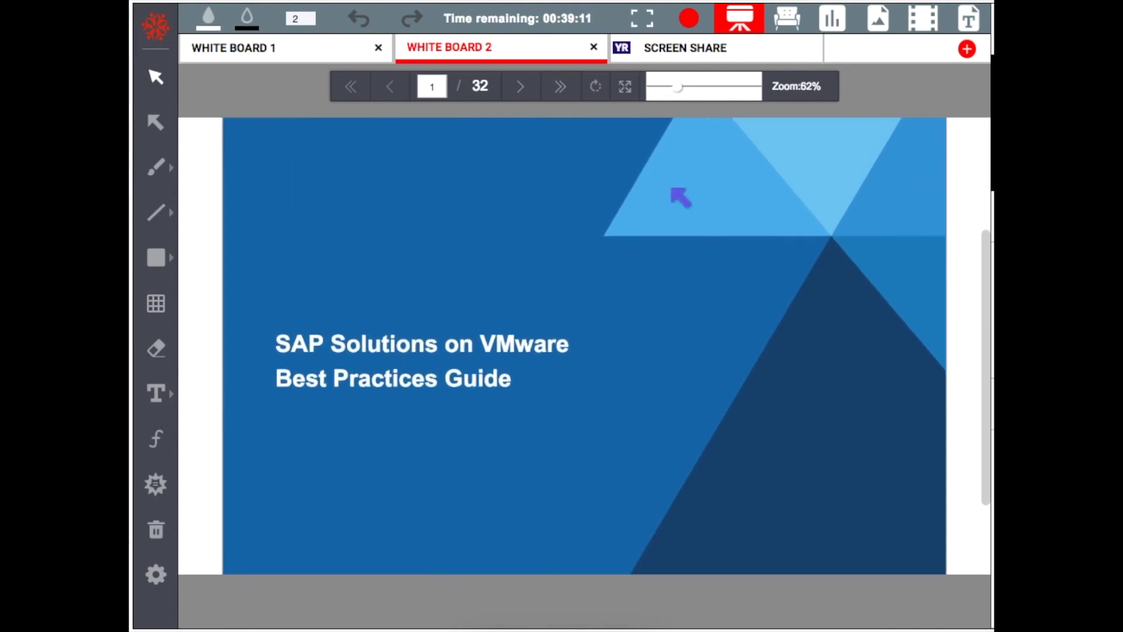
scroll(676, 196, down, 2)
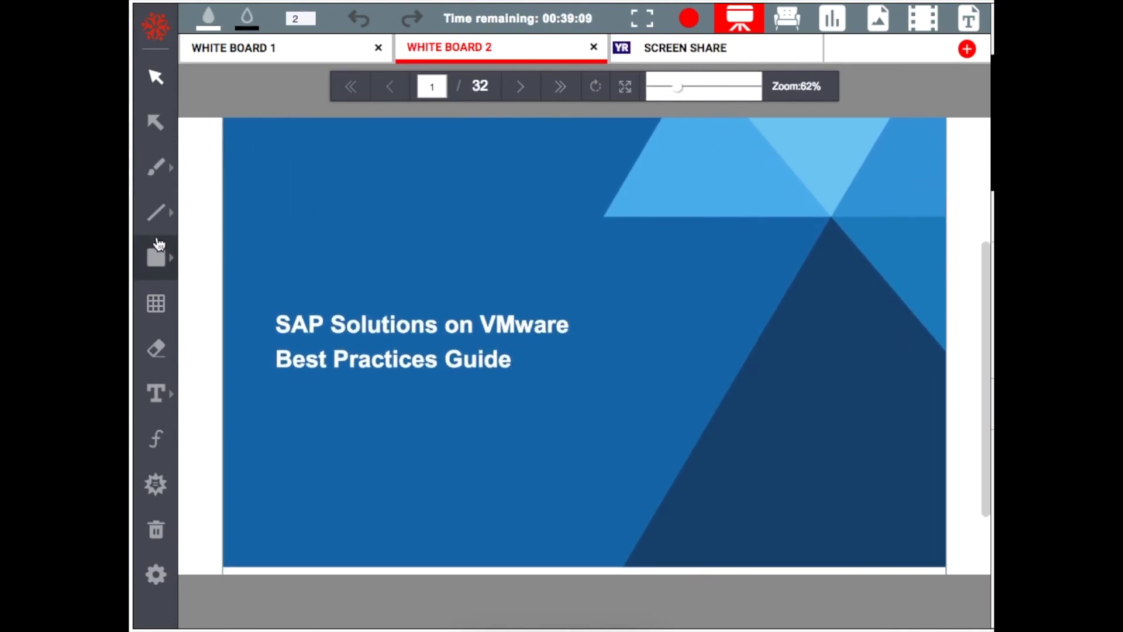
scroll(152, 243, down, 1)
click(155, 168)
mouse_move(605, 283)
mouse_down()
mouse_move(564, 268)
mouse_move(602, 384)
mouse_move(564, 269)
mouse_up()
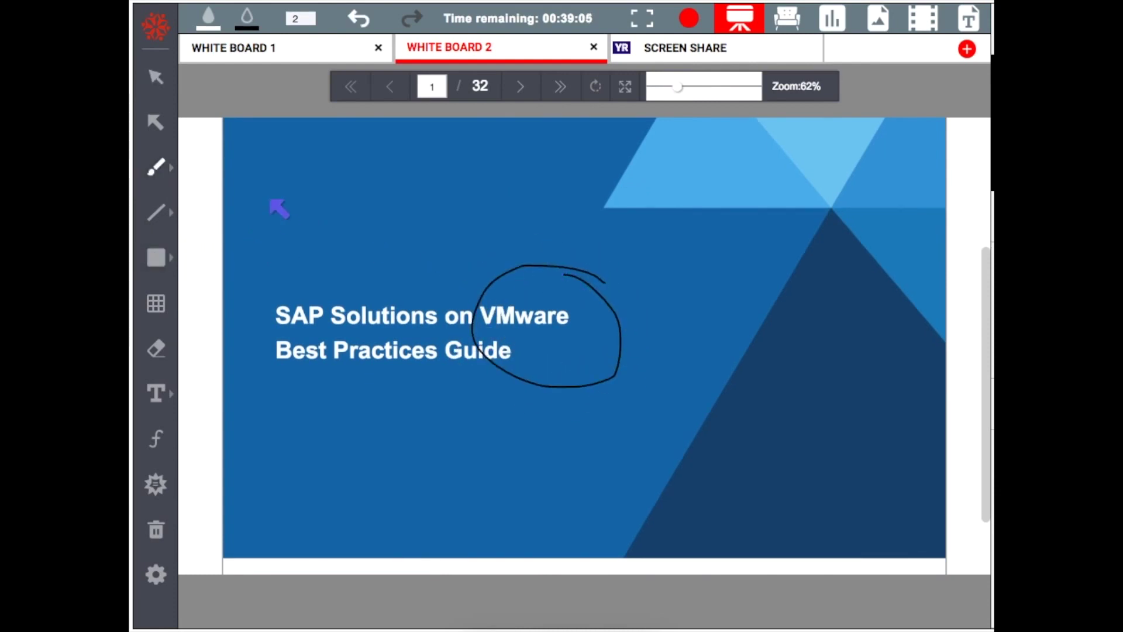
- Set the stroke to green with a width of 4, and underline "Best Practices" on the cover freehand
click(247, 26)
click(387, 72)
click(349, 56)
click(368, 175)
click(310, 15)
click(309, 15)
drag(278, 386, 433, 380)
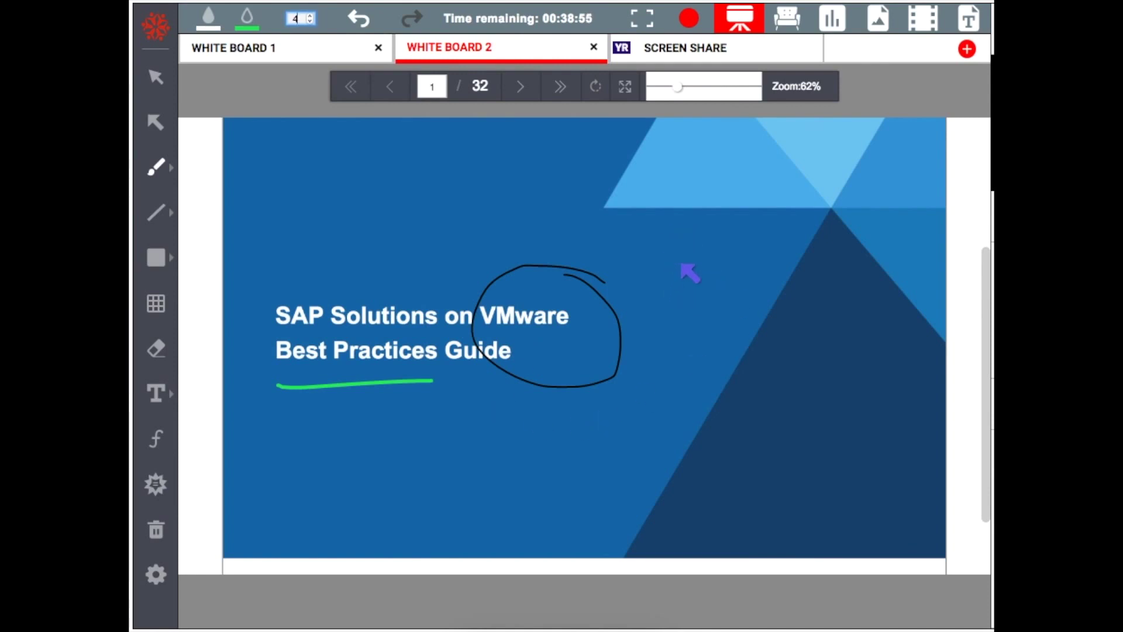
- Sketch a green square root of 2 beside the cover title, with an arrow below it pointing towards the title
mouse_move(670, 283)
mouse_down()
mouse_move(710, 318)
mouse_move(793, 228)
mouse_up()
drag(738, 279, 763, 266)
drag(738, 334, 785, 331)
drag(821, 363, 649, 406)
drag(663, 368, 666, 431)
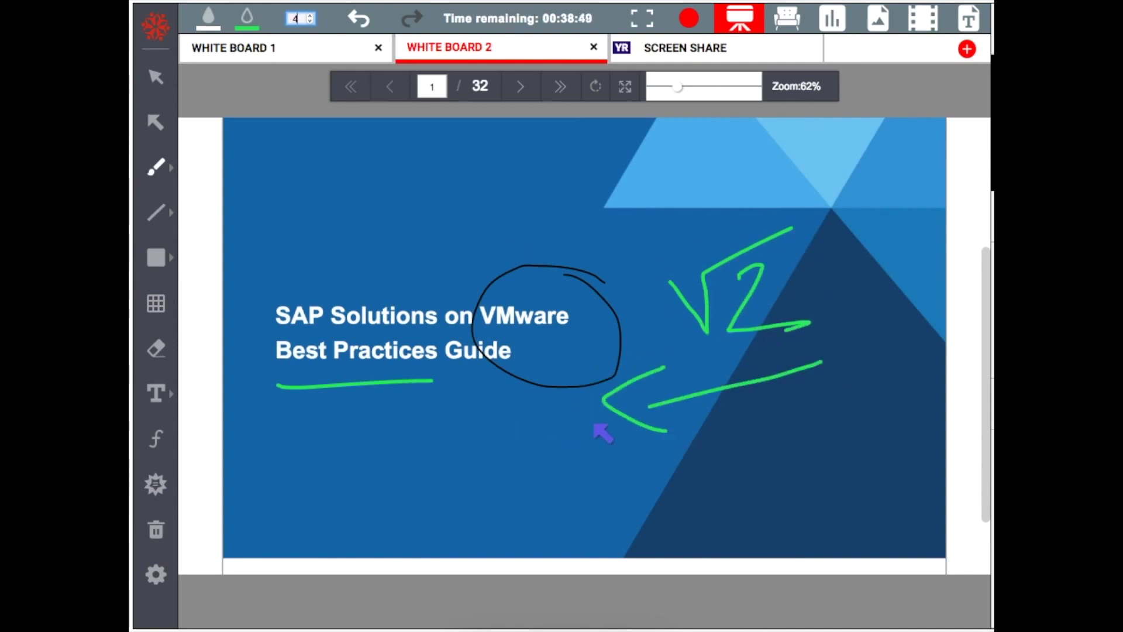
- Advance the presentation to page 2 at 69% zoom, and check which file formats a new presentation may use
scroll(601, 431, down, 3)
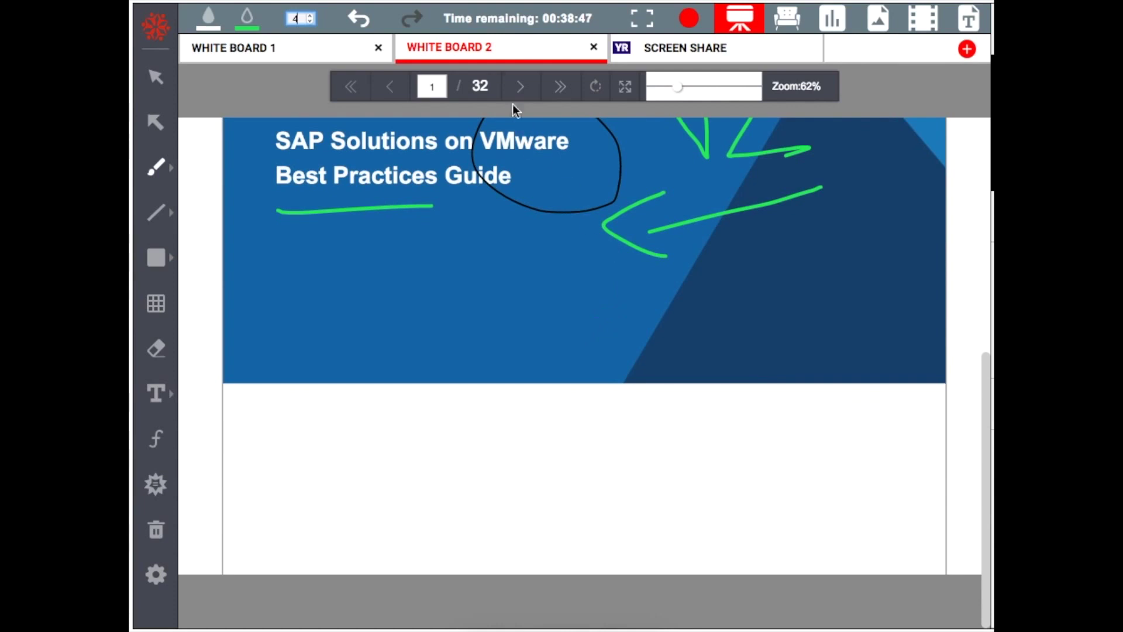
click(520, 88)
click(625, 86)
scroll(840, 296, down, 2)
scroll(504, 377, down, 5)
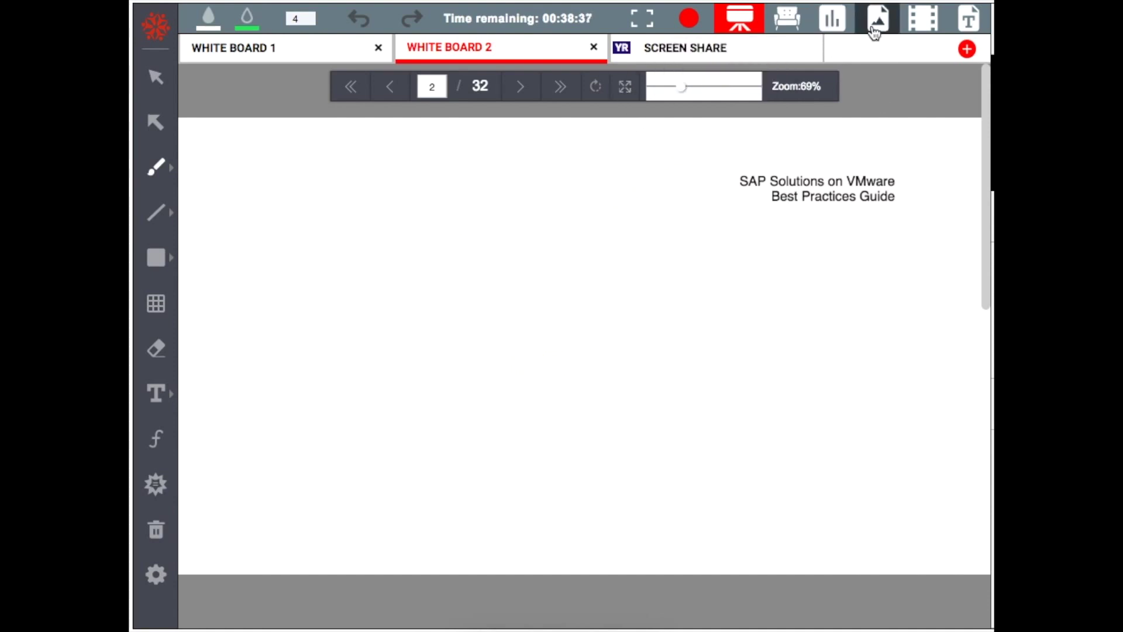
click(968, 27)
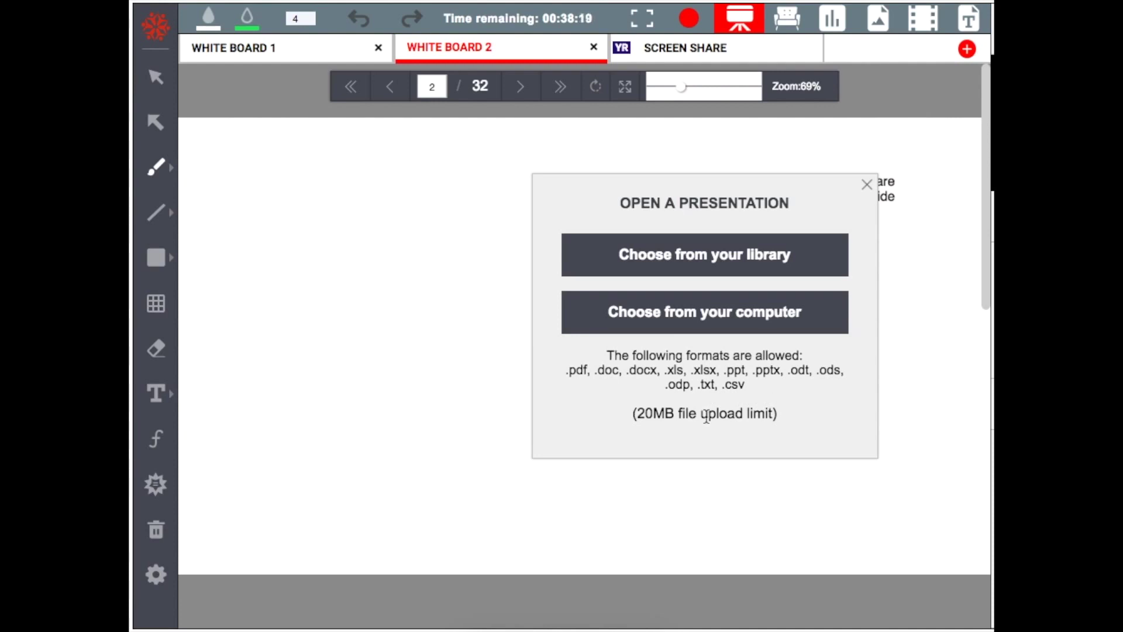
click(866, 184)
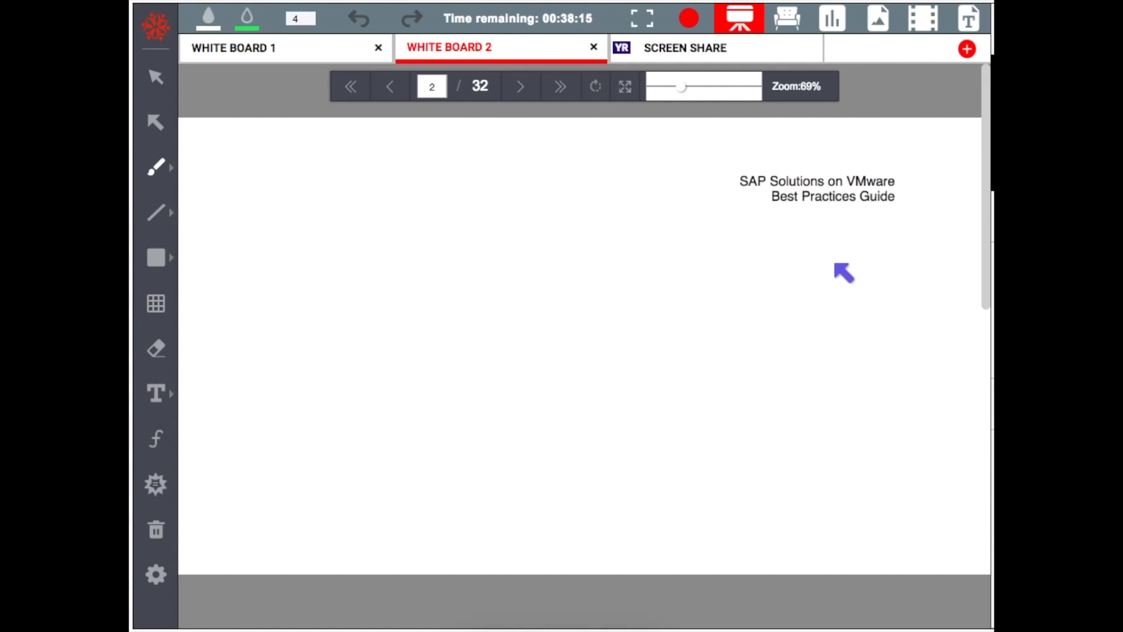
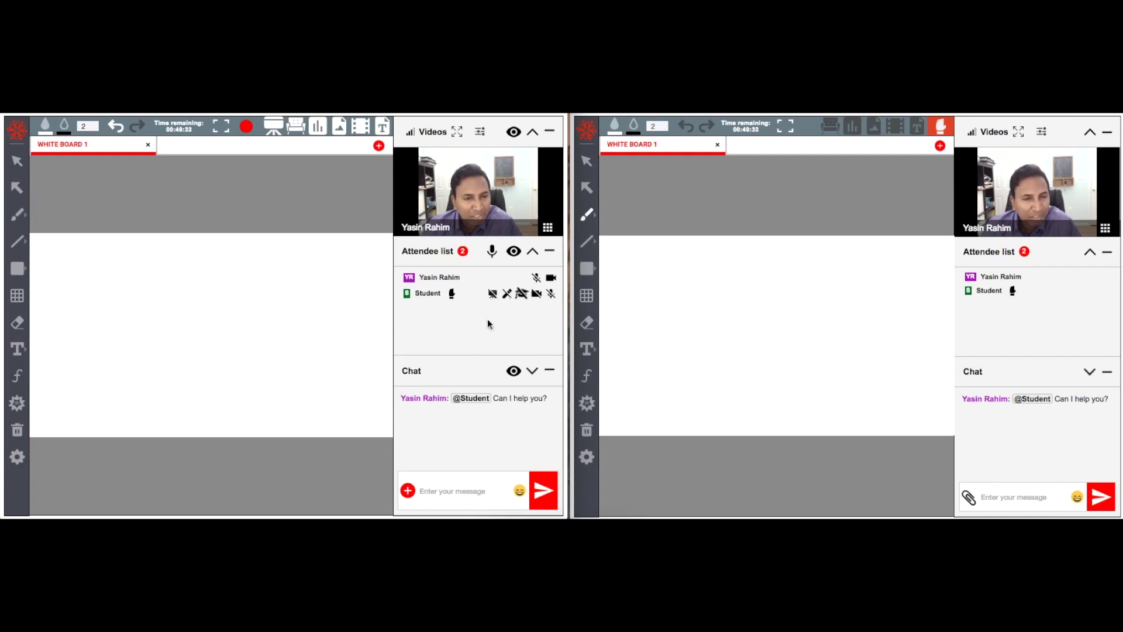
- Allow the student to use audio, decline the audio session on the student's side, and dismiss the teacher's notice
click(544, 312)
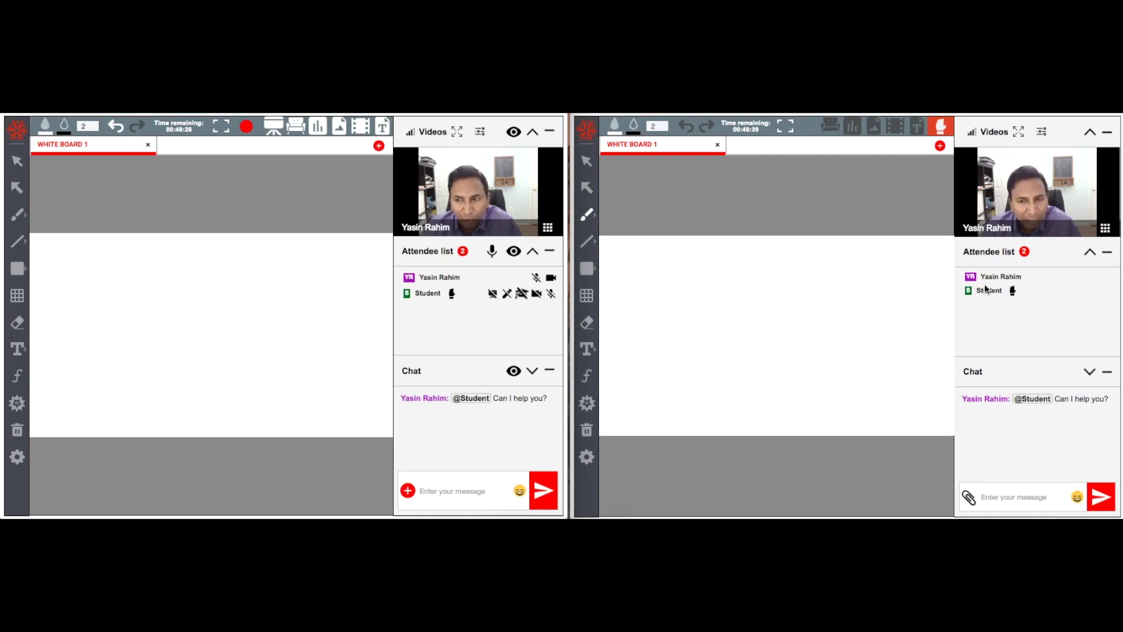
click(551, 295)
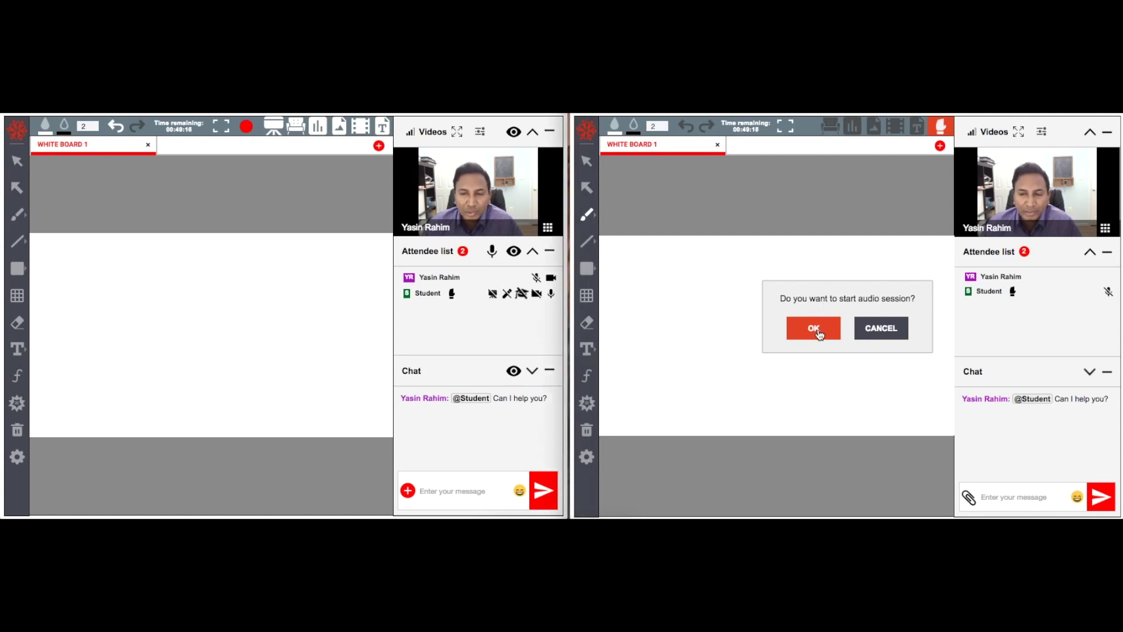
click(887, 341)
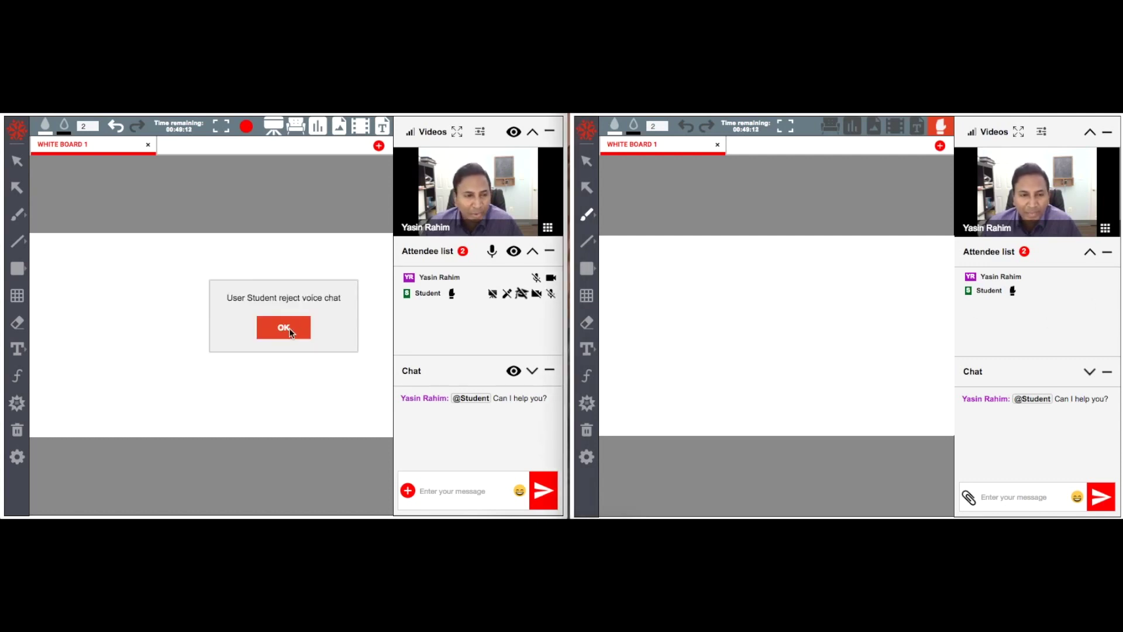
click(289, 328)
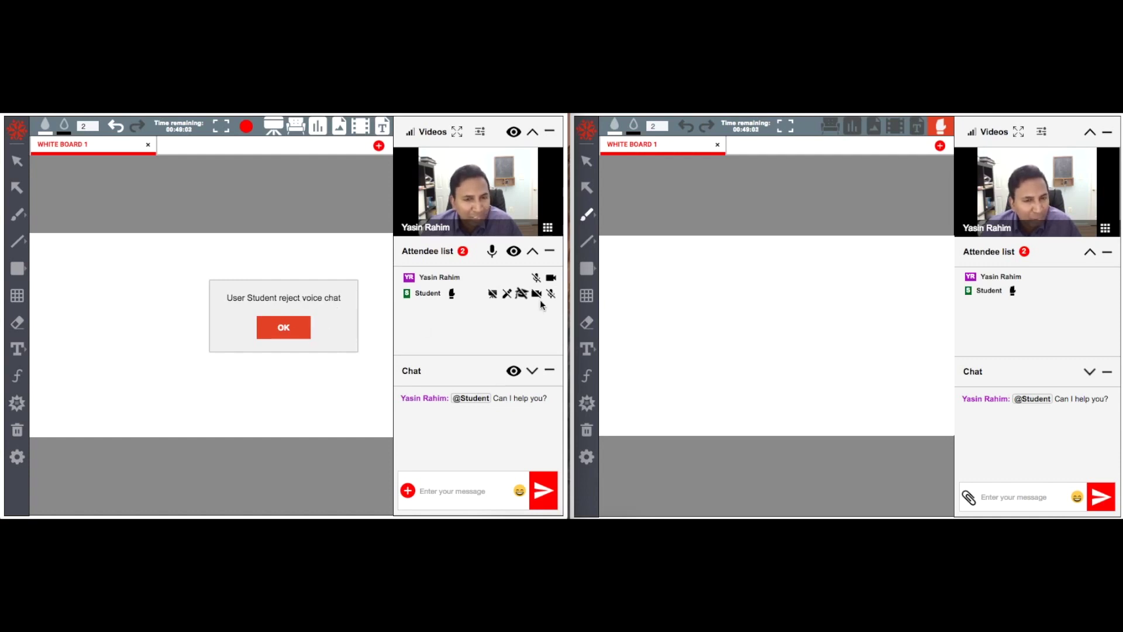
click(286, 330)
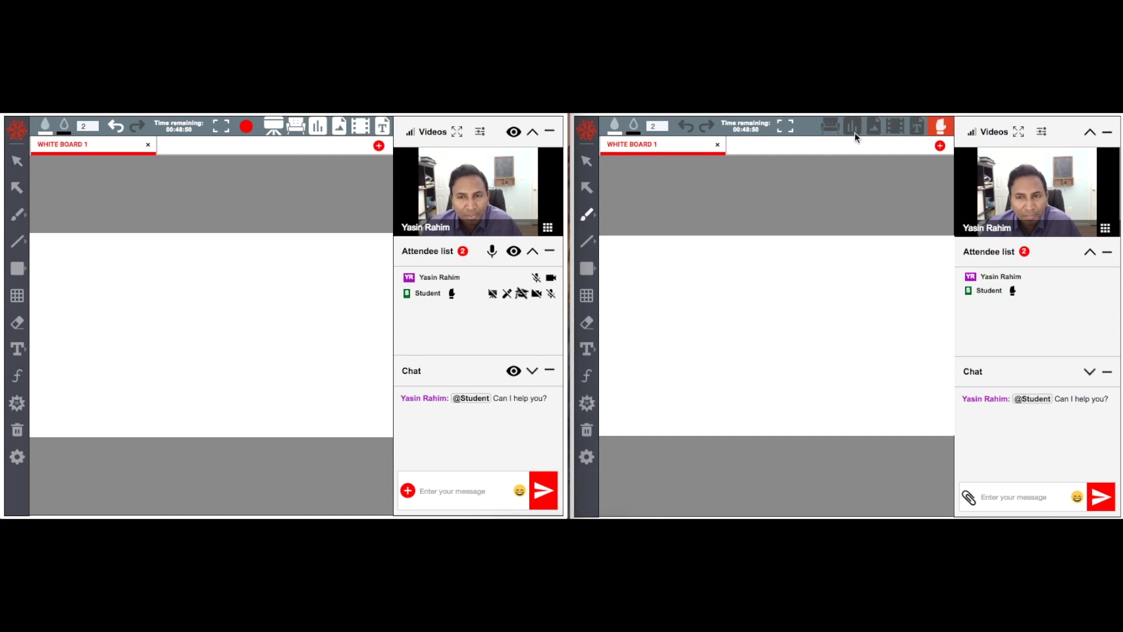
- Grant the student the teacher tools and accept them on the student's side, lowering and re-raising the student's hand
click(521, 293)
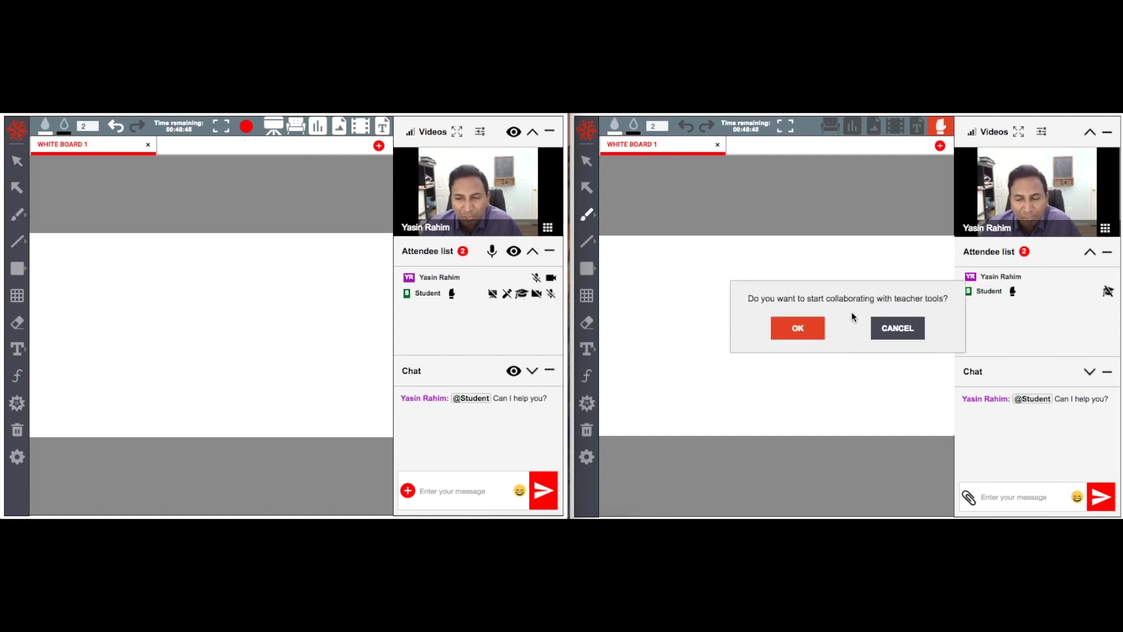
click(805, 331)
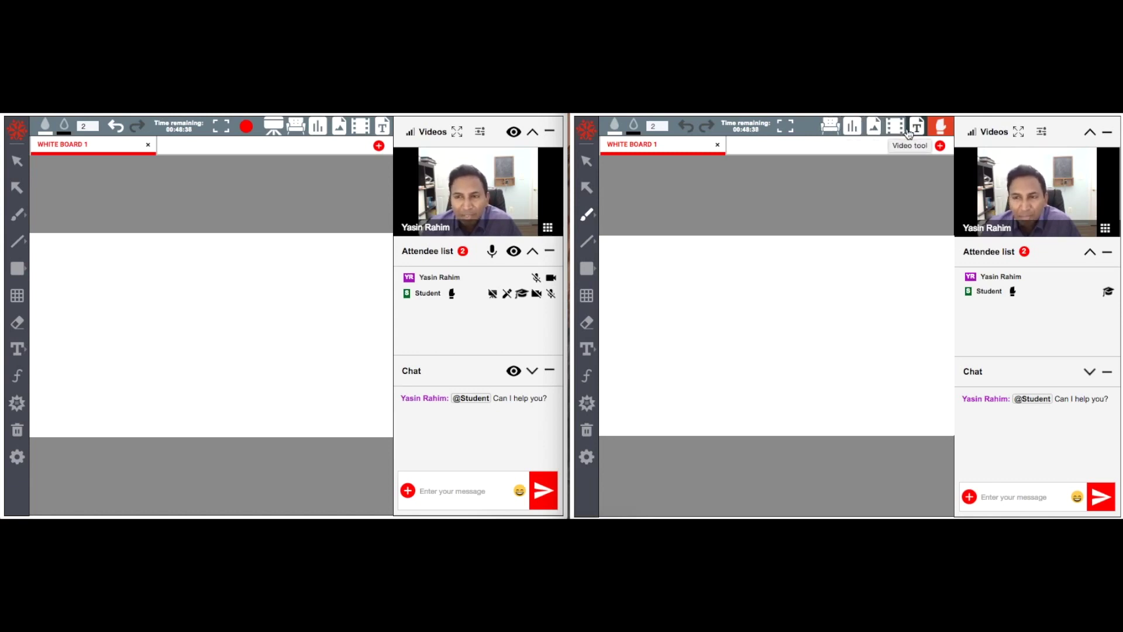
click(939, 132)
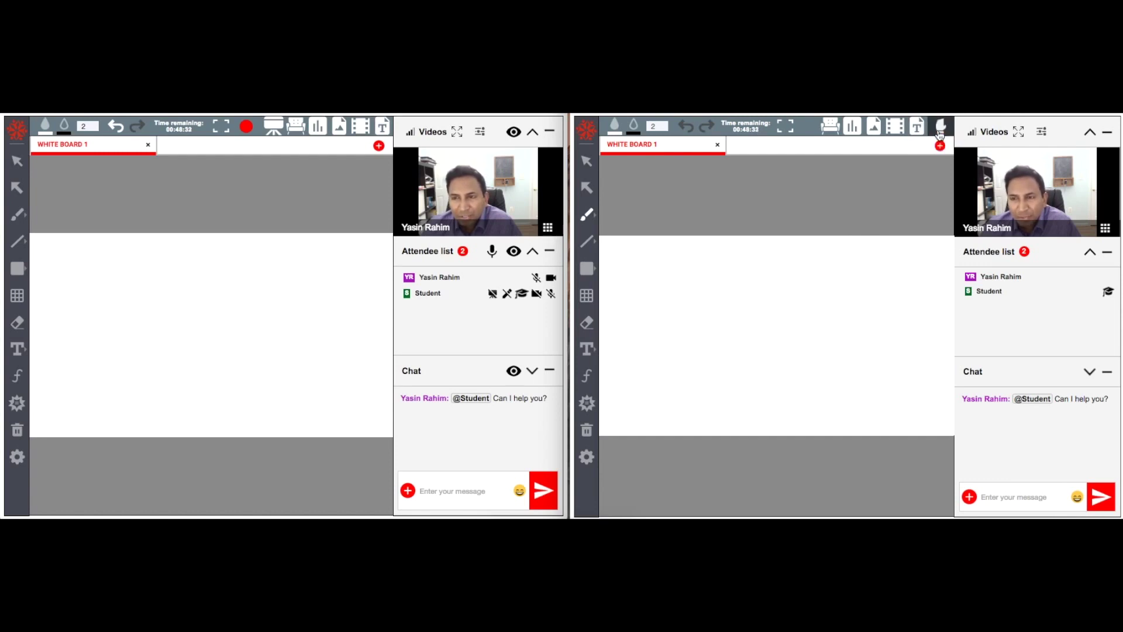
click(940, 132)
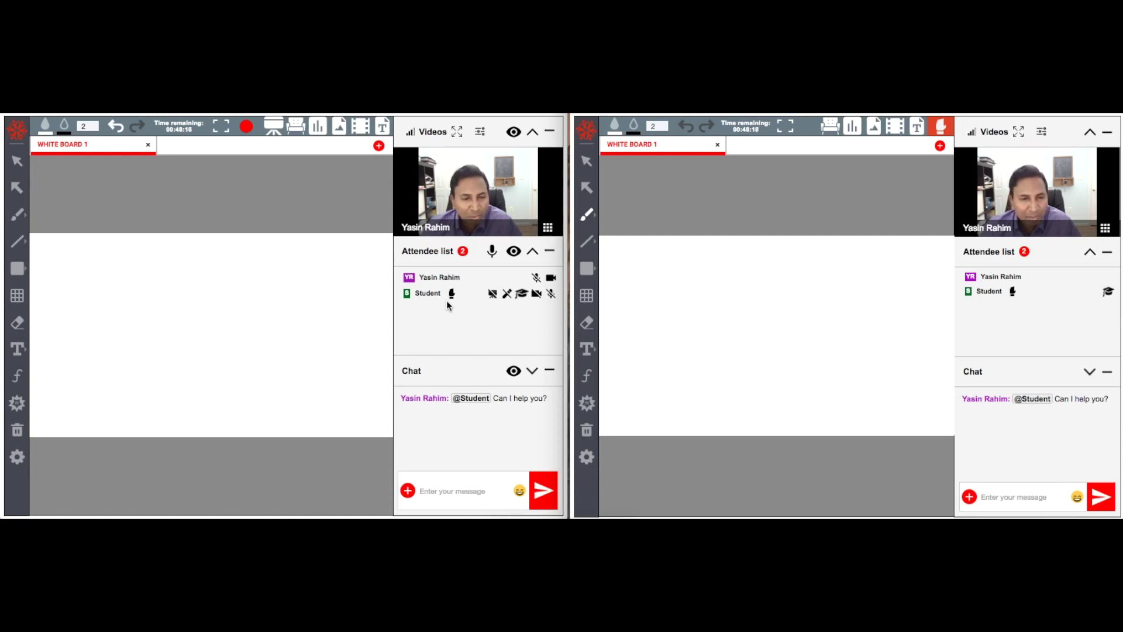
click(451, 490)
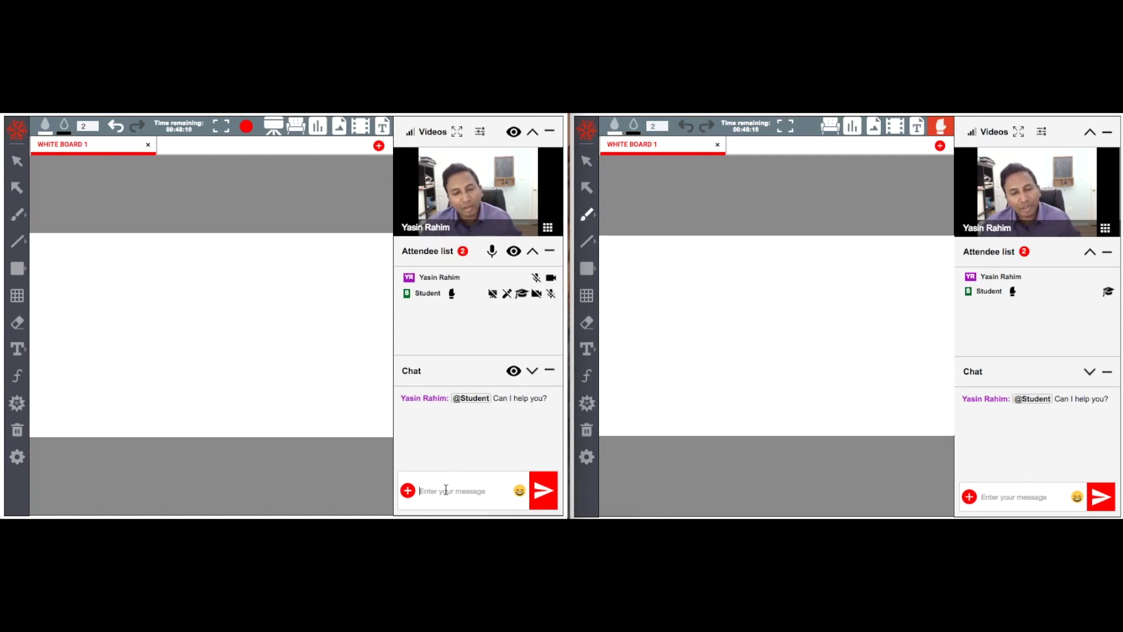
text(@)
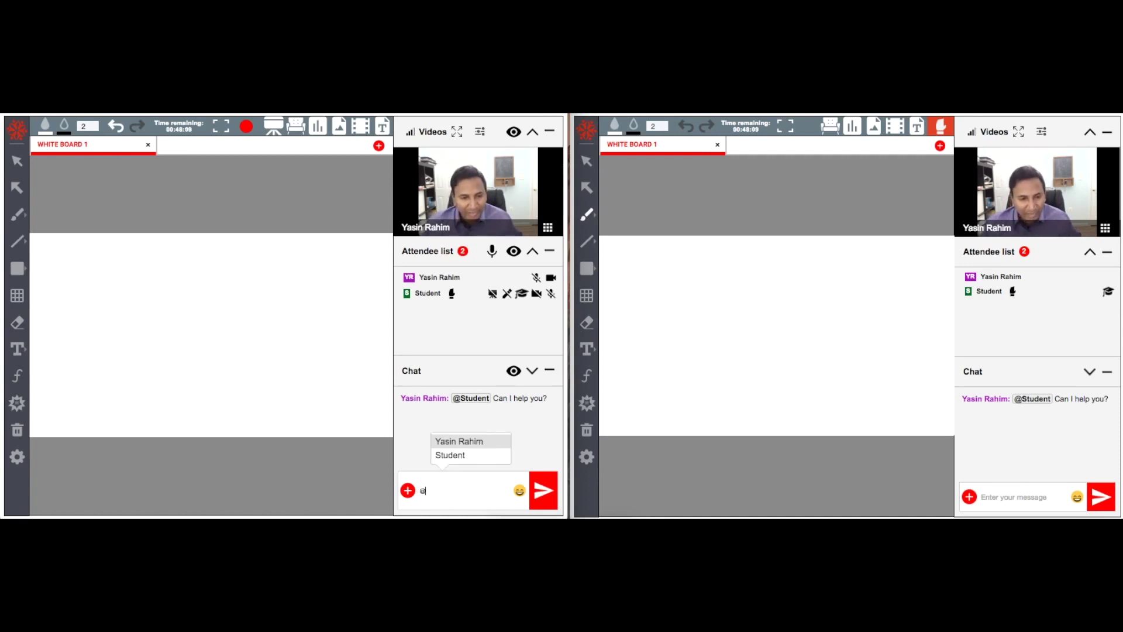
click(455, 456)
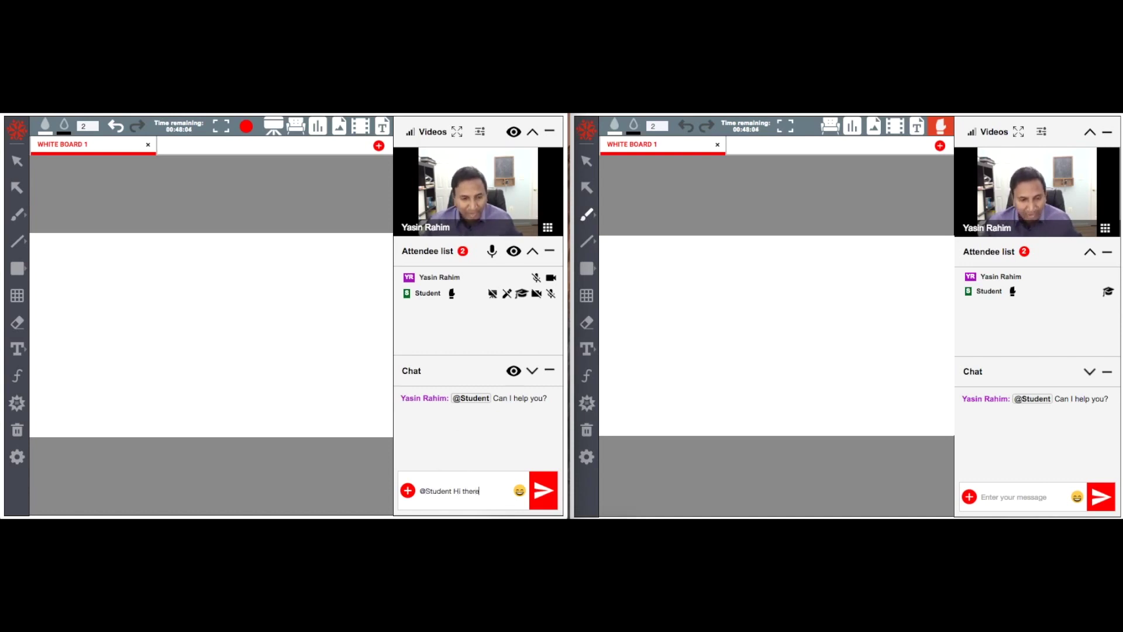
text(Hi there?)
key(Return)
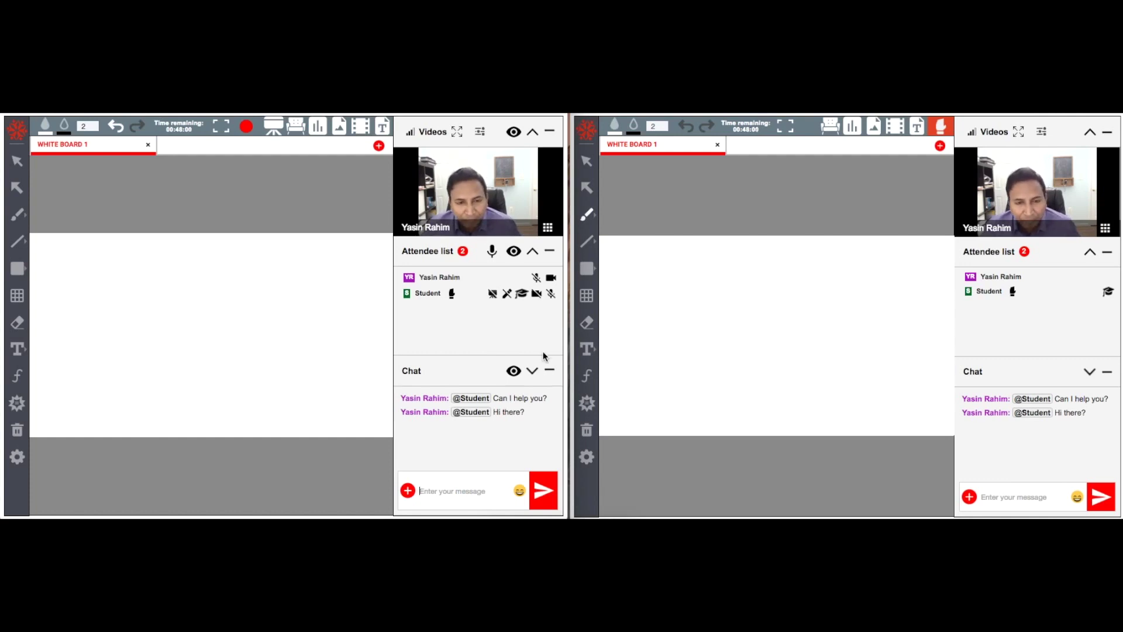
- Grant the student whiteboard access, accept it on the student's side, and draw a wavy freehand line there
click(508, 297)
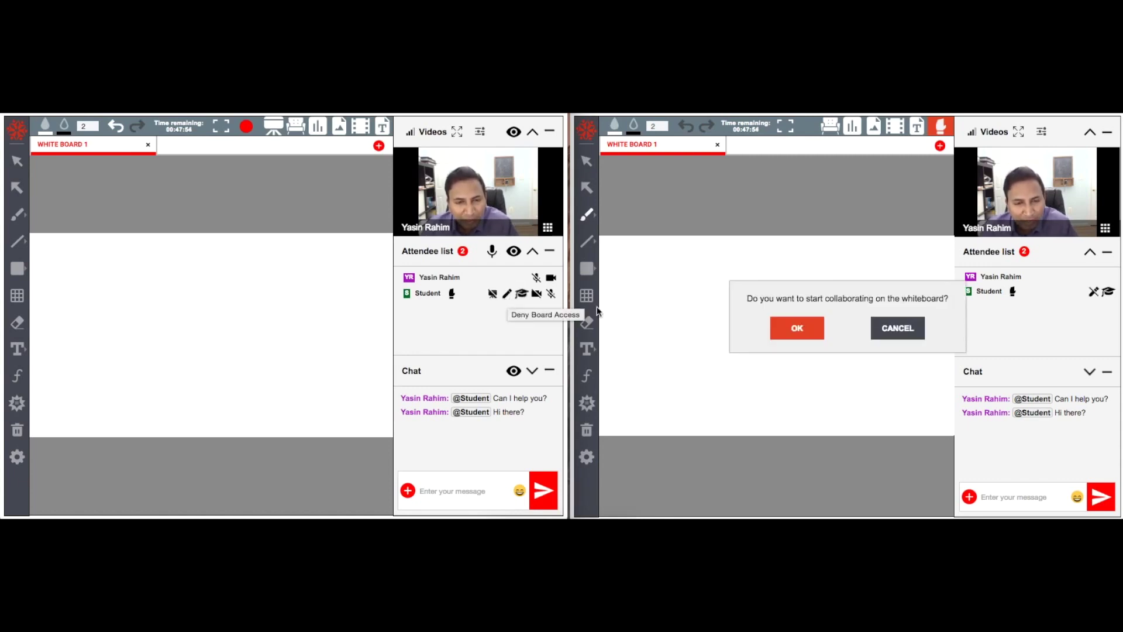
click(810, 333)
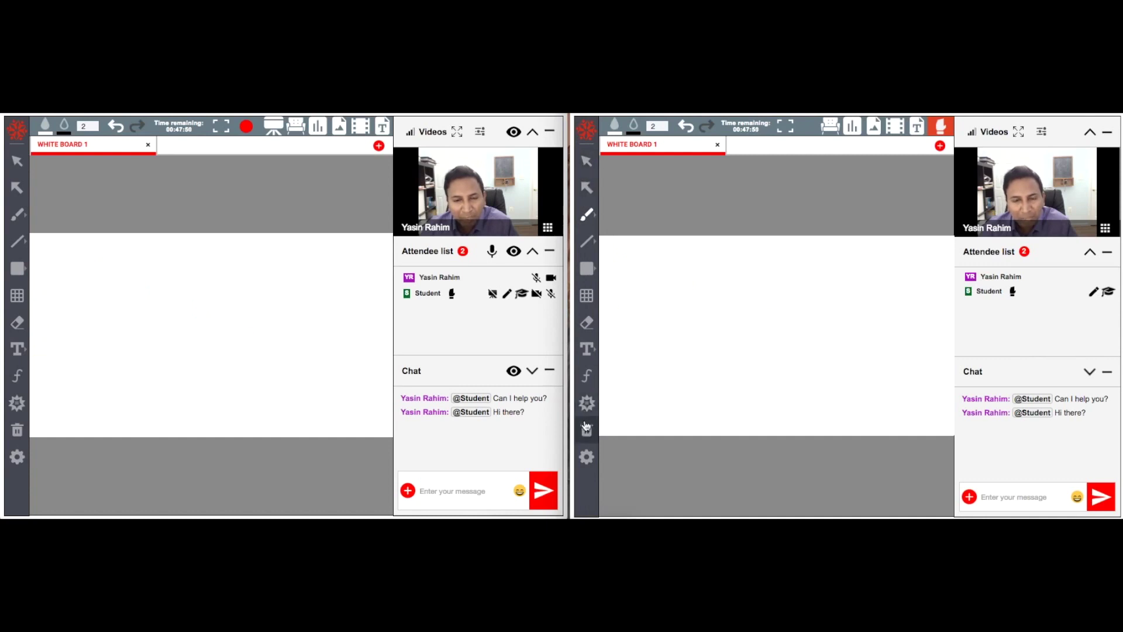
drag(633, 296, 767, 293)
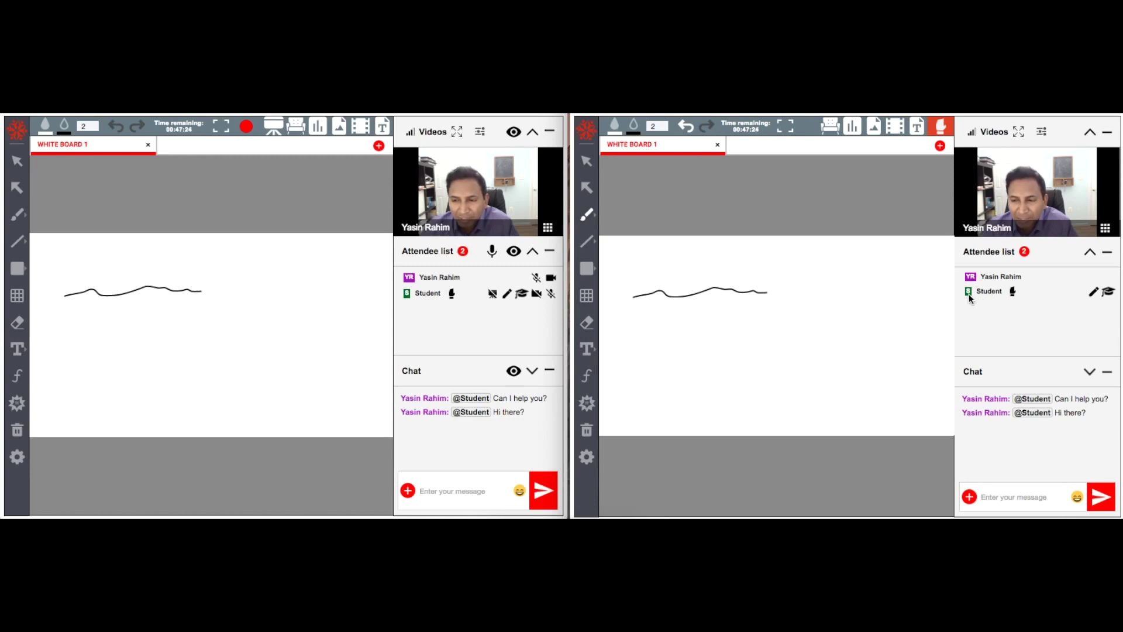
click(738, 313)
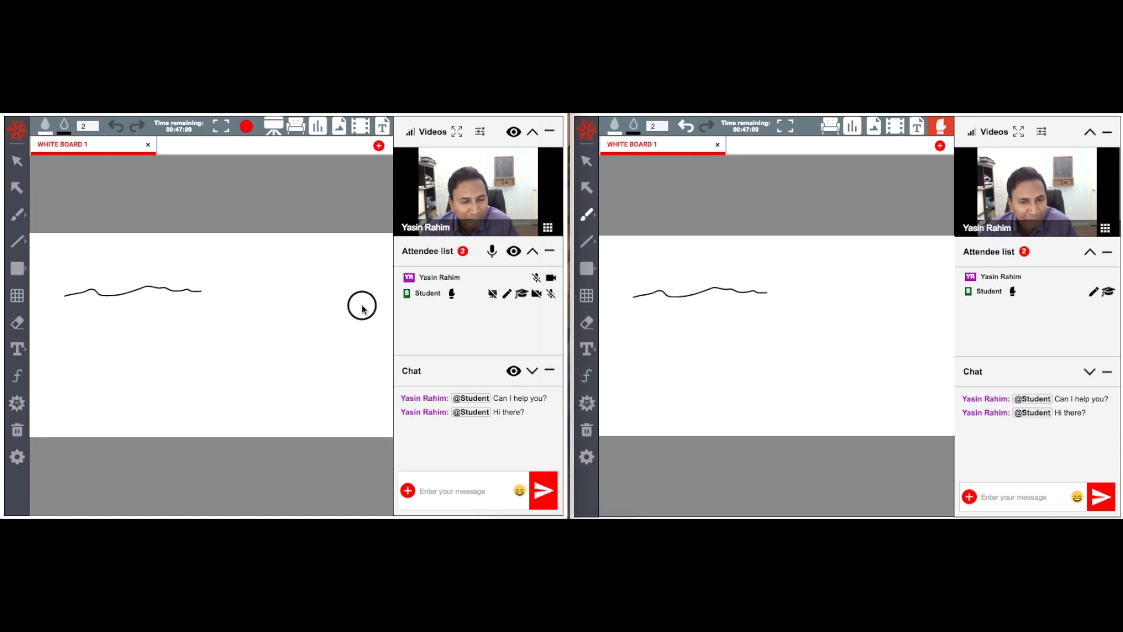
- Draw a second wavy freehand line below the student's line from the teacher's whiteboard
click(18, 214)
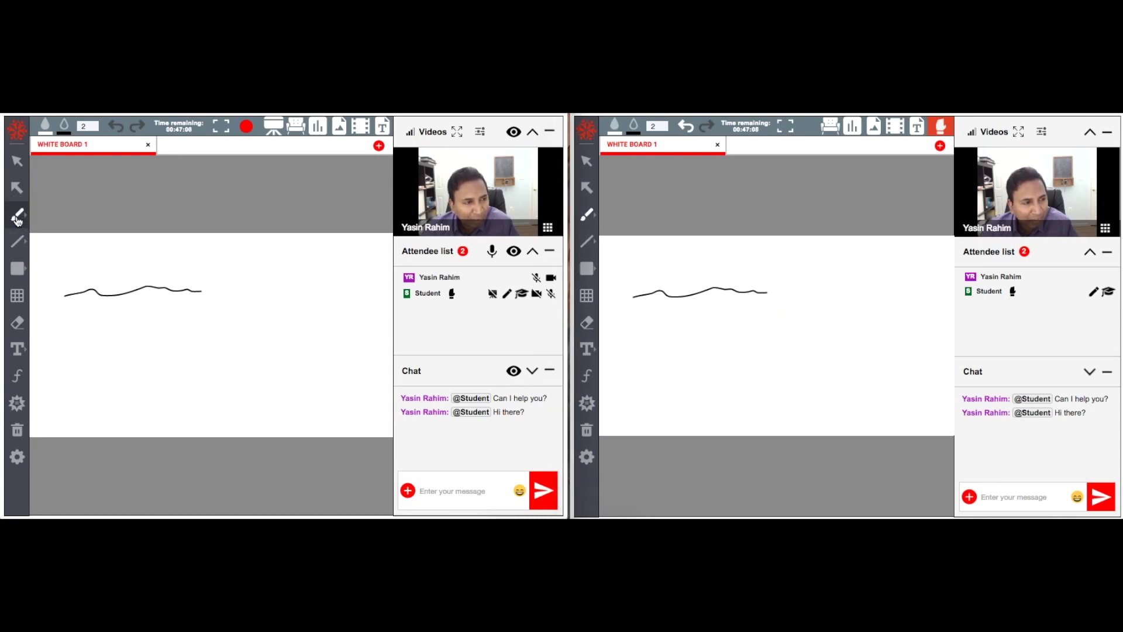
drag(151, 321, 269, 329)
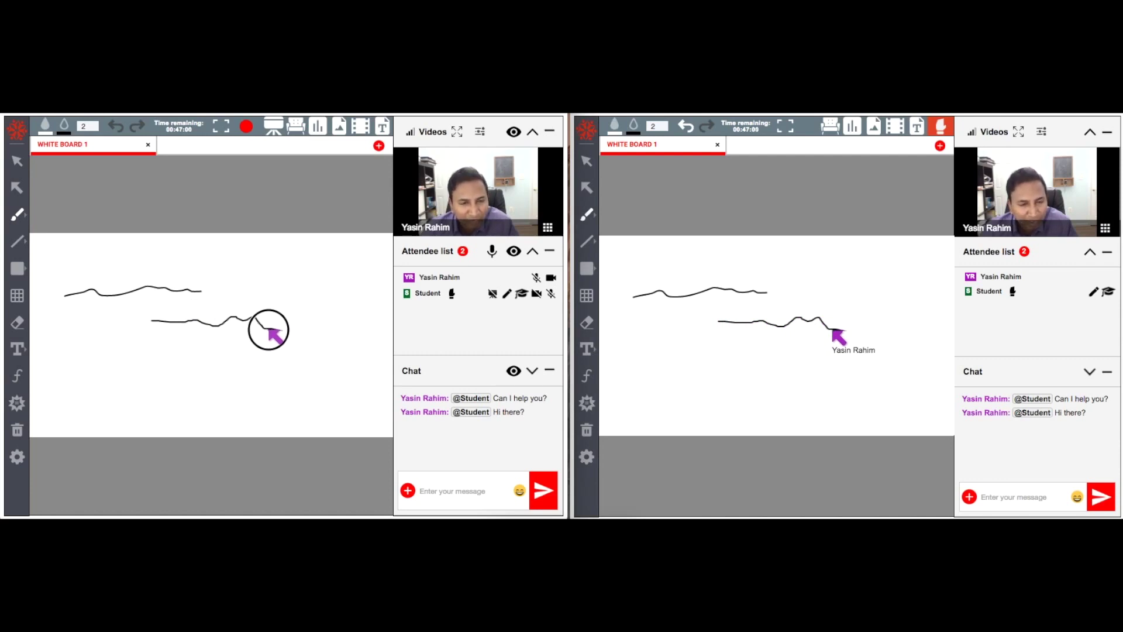
drag(269, 330, 278, 329)
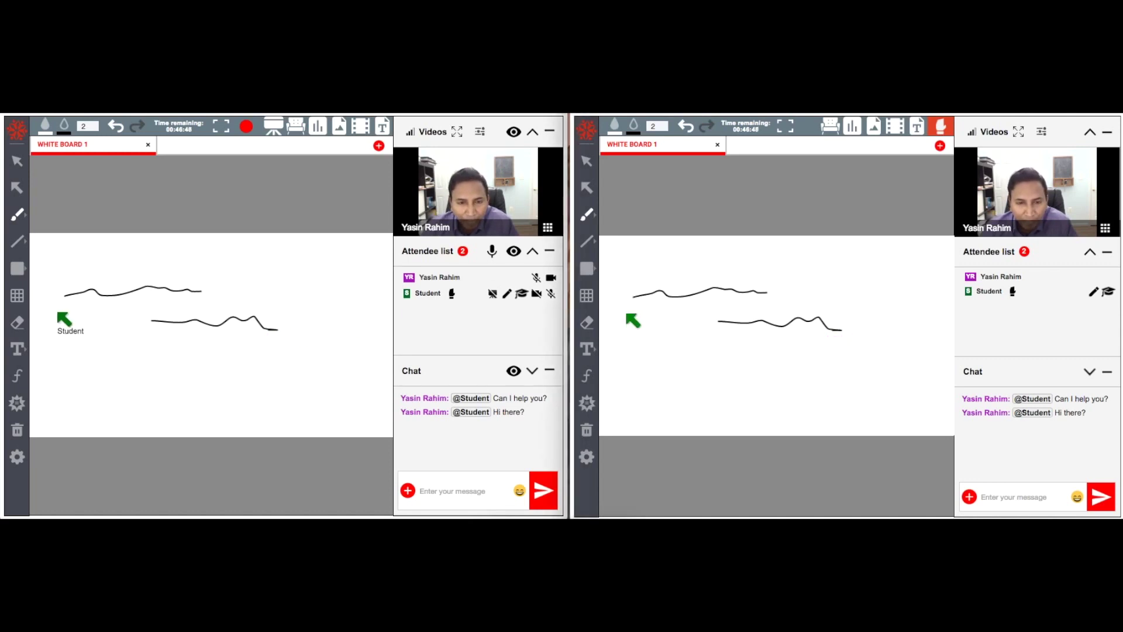
- Allow the student to share their screen, accept as the student, and install the "HTML5 Virtual Classroom - Screen Sharing" extension
click(498, 310)
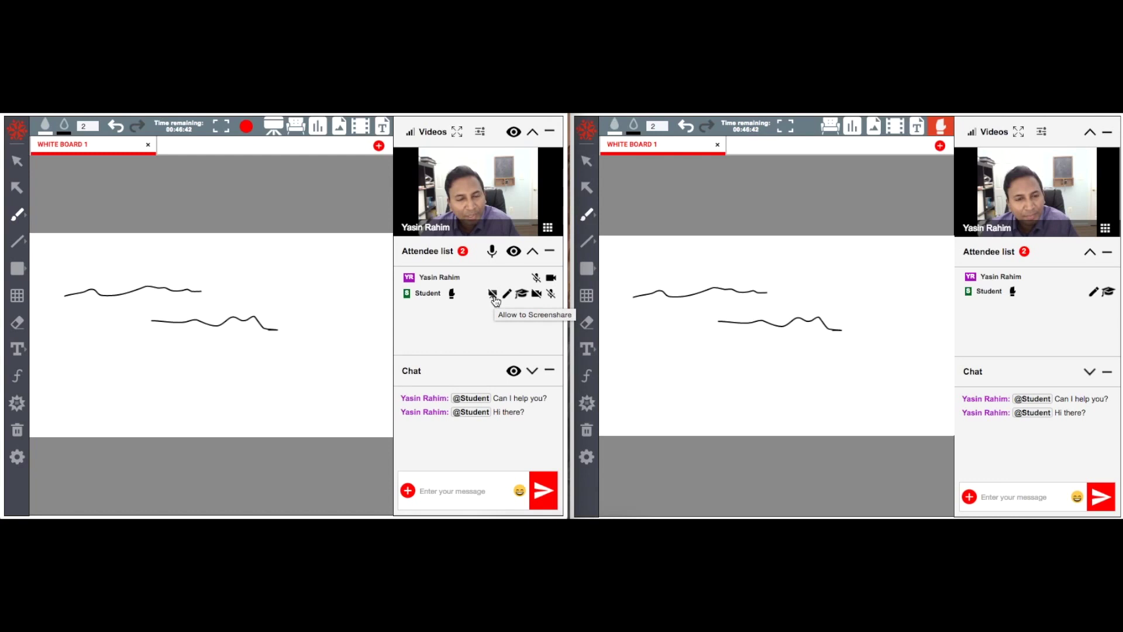
click(493, 296)
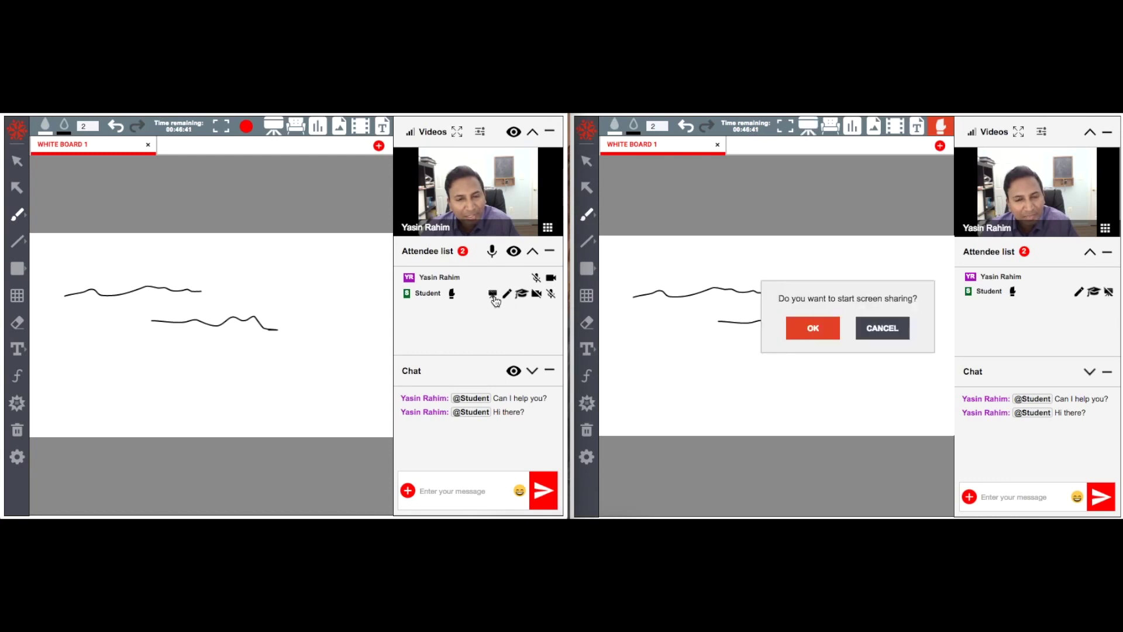
click(815, 333)
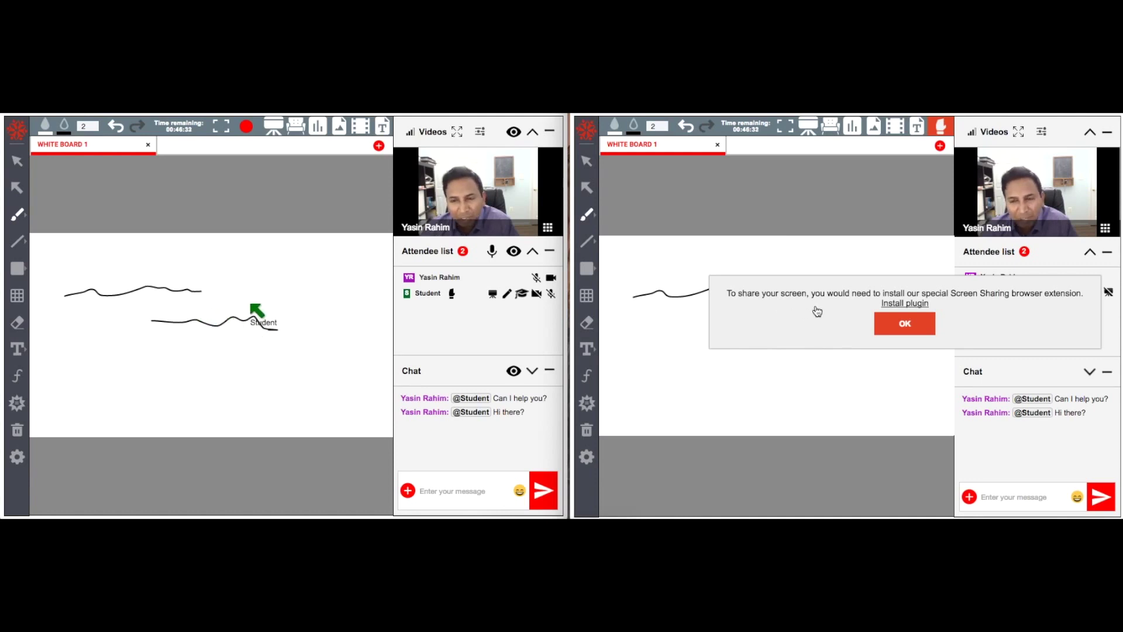
click(915, 306)
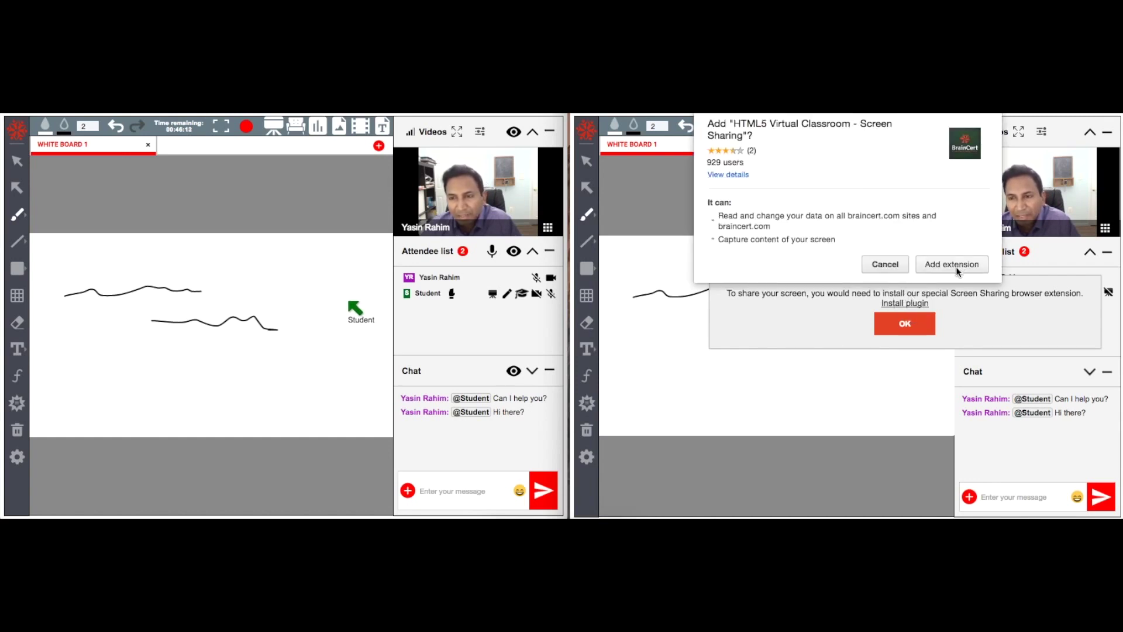
click(957, 265)
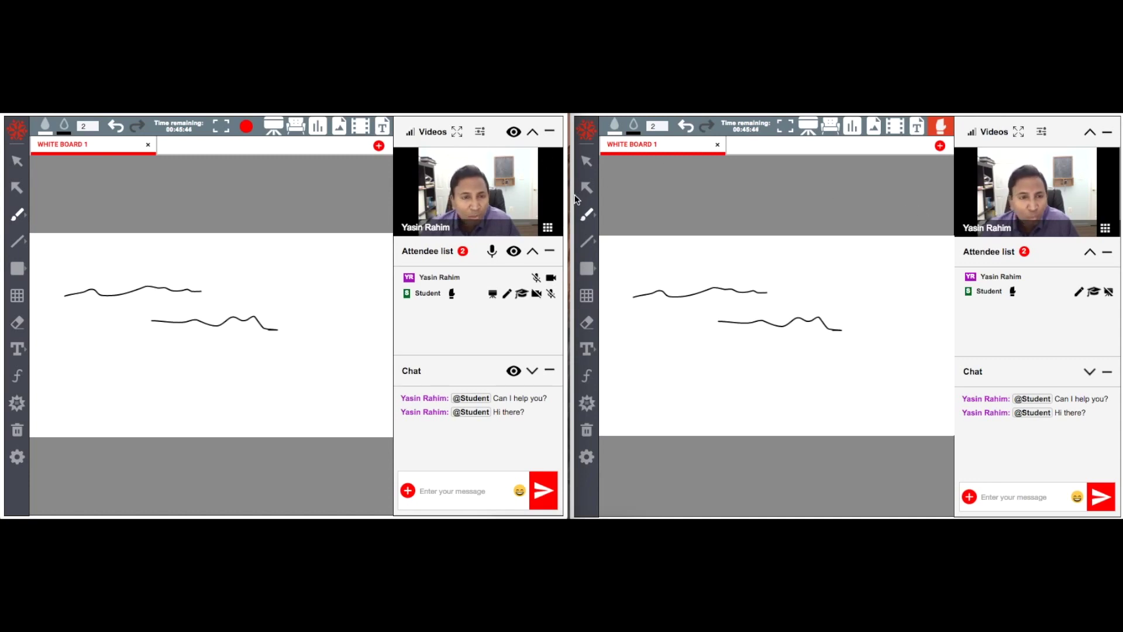
- Hide the Videos and Attendee list sections from the student's view
click(514, 134)
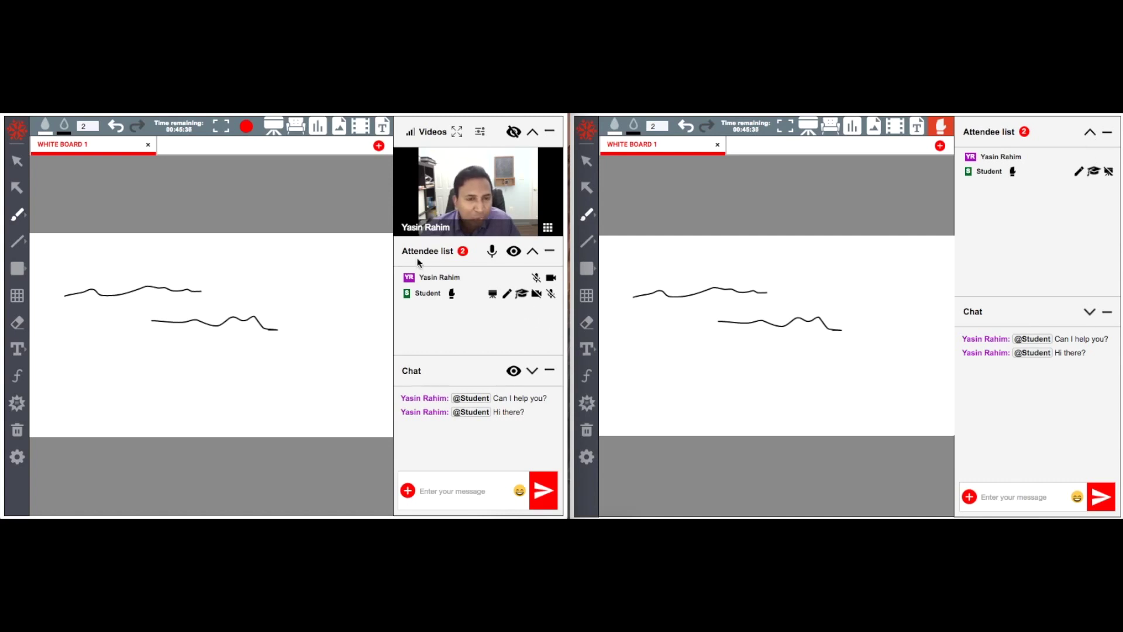
click(513, 252)
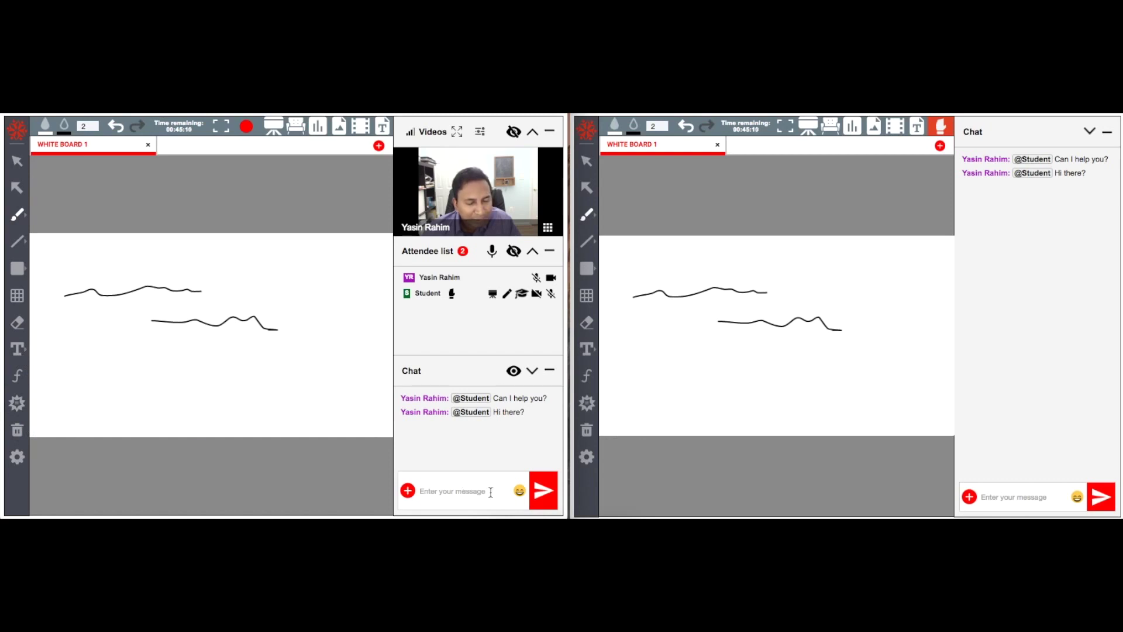
- Send the :flushed: emoji as a chat message from the teacher's side
click(520, 491)
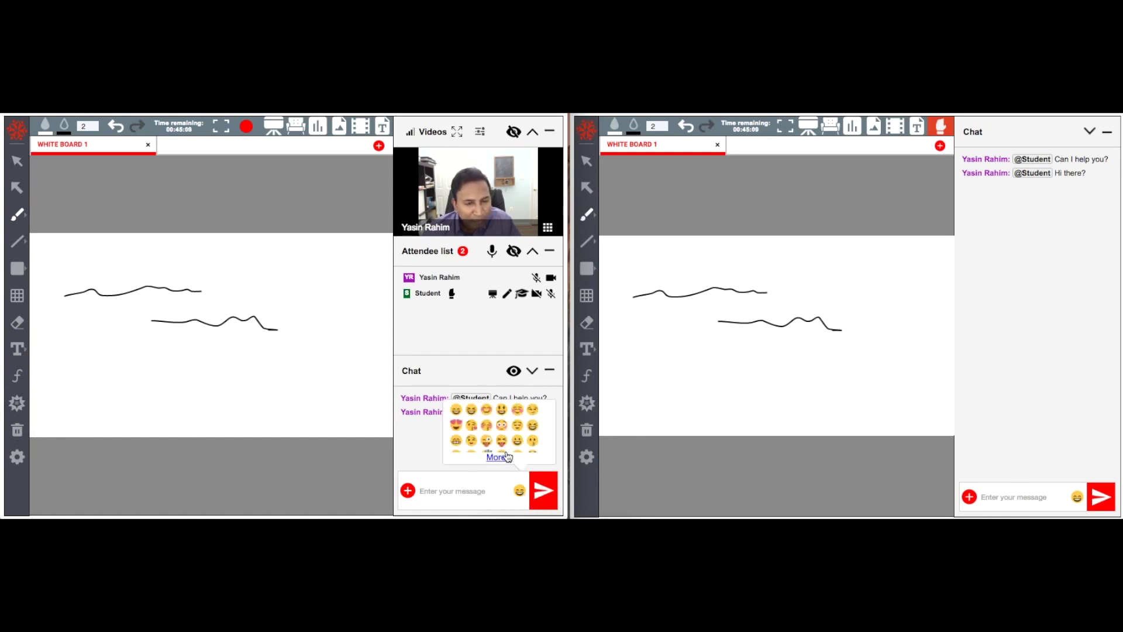
click(500, 430)
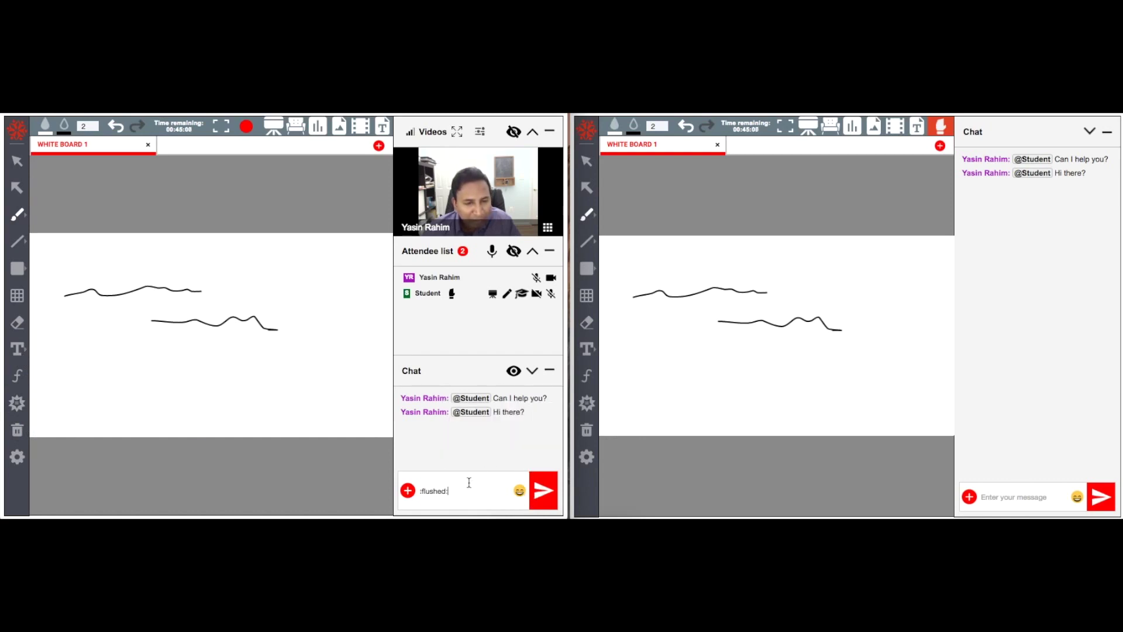
drag(448, 491, 415, 491)
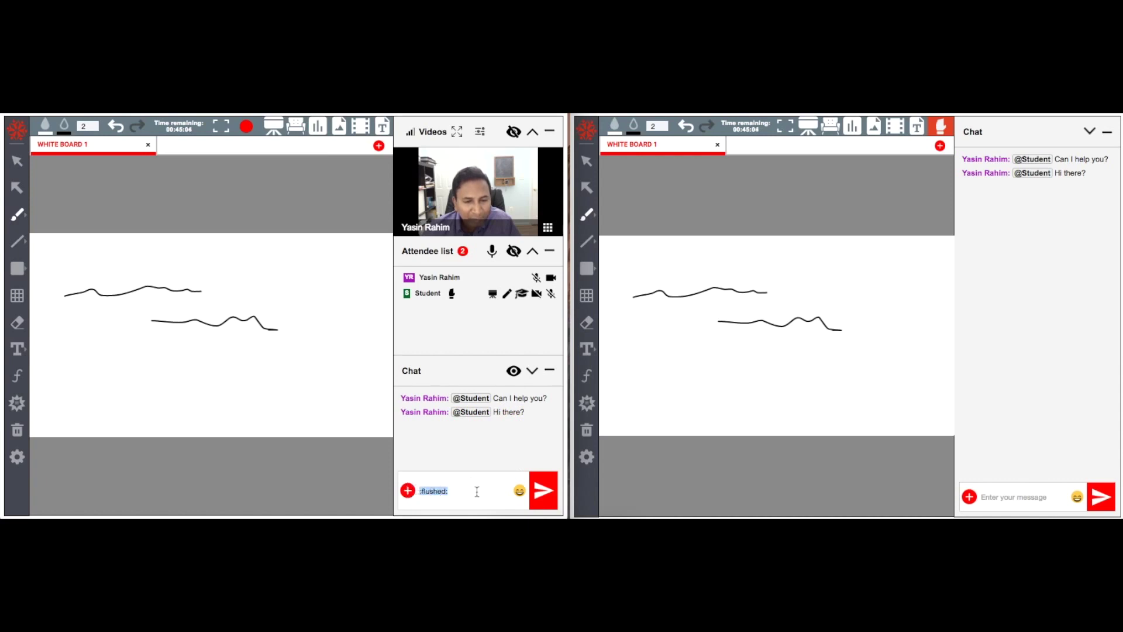
key(Return)
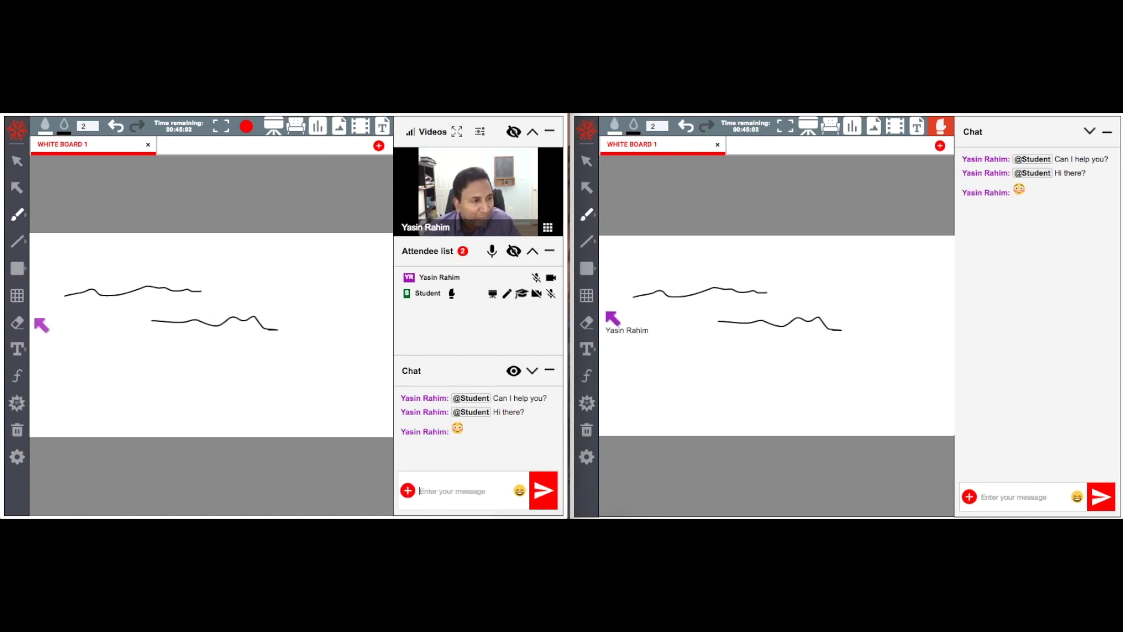
- Place a laughing smiley emoji on the teacher's whiteboard, below the start of the first wavy line
click(29, 352)
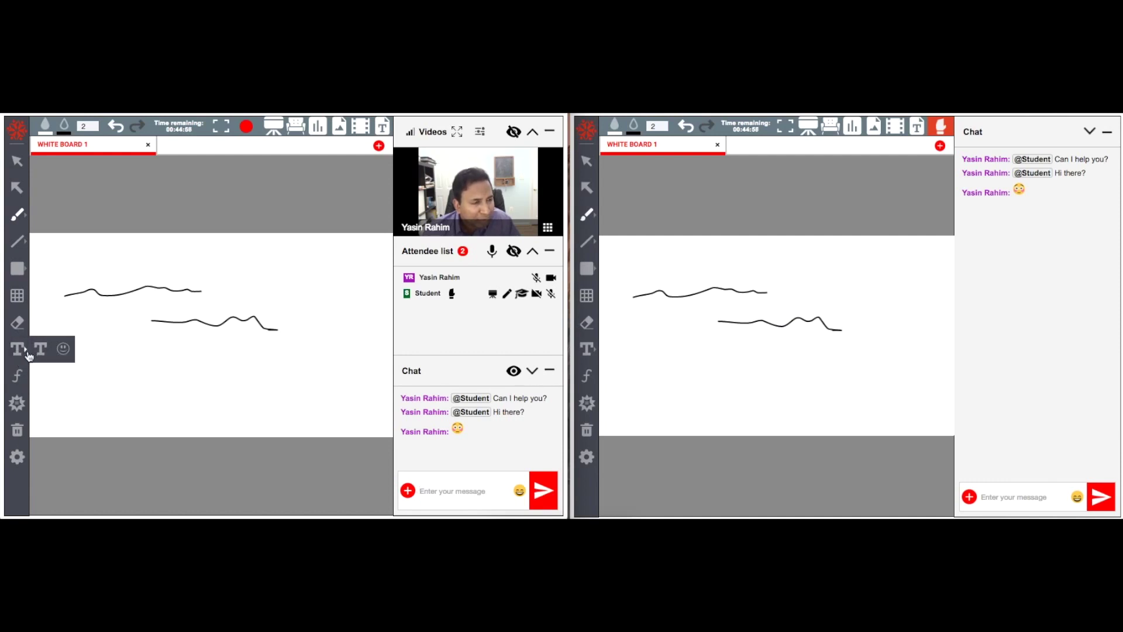
click(63, 349)
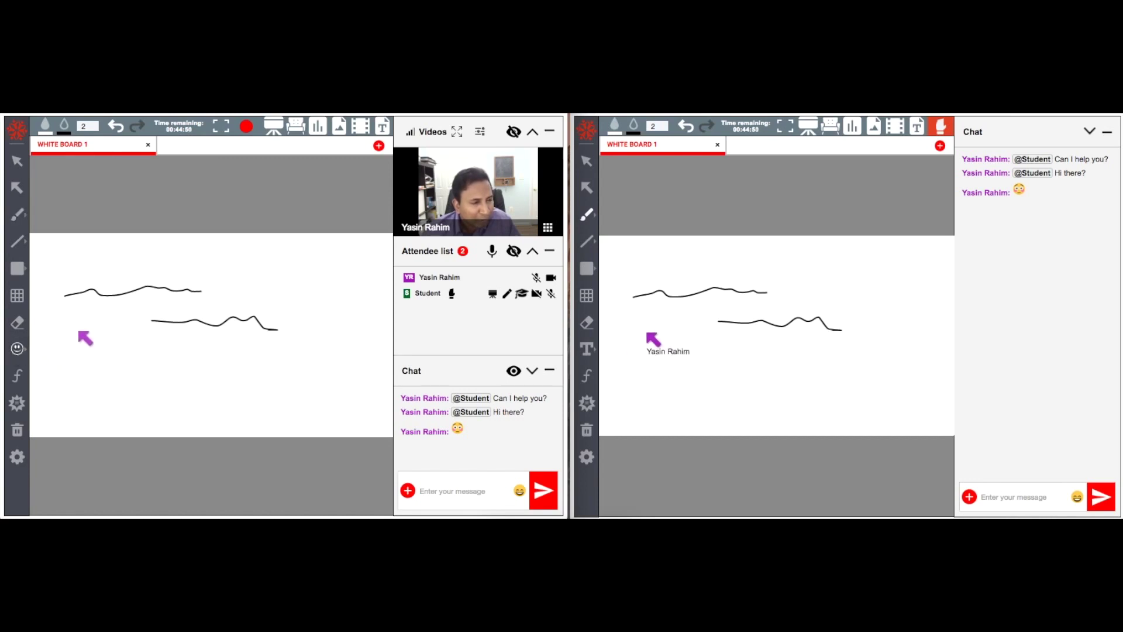
click(86, 338)
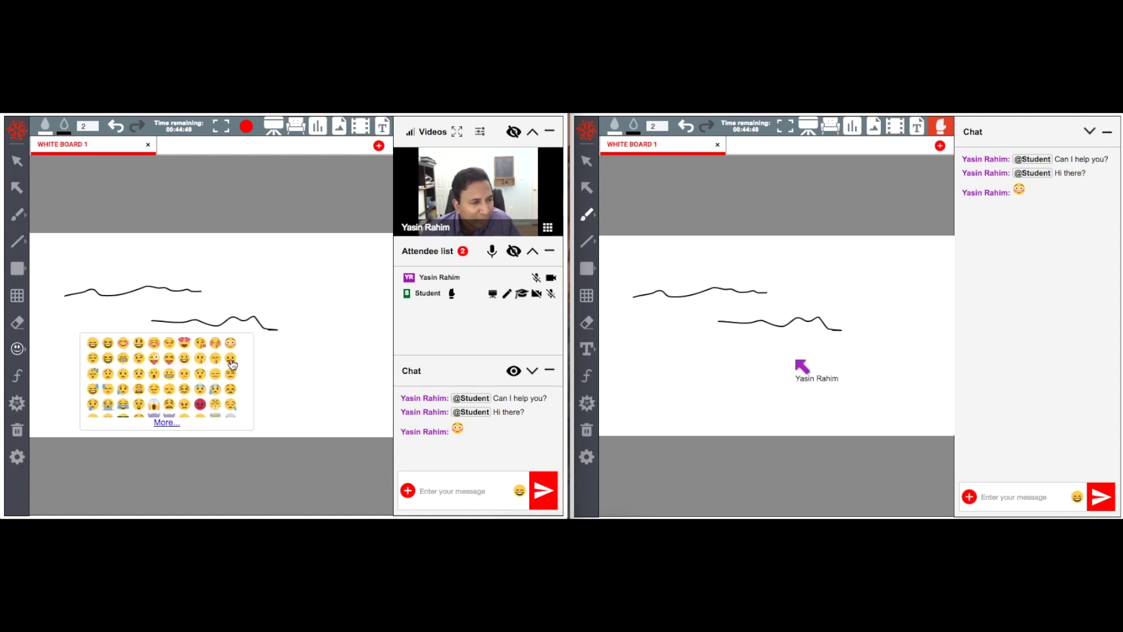
click(95, 346)
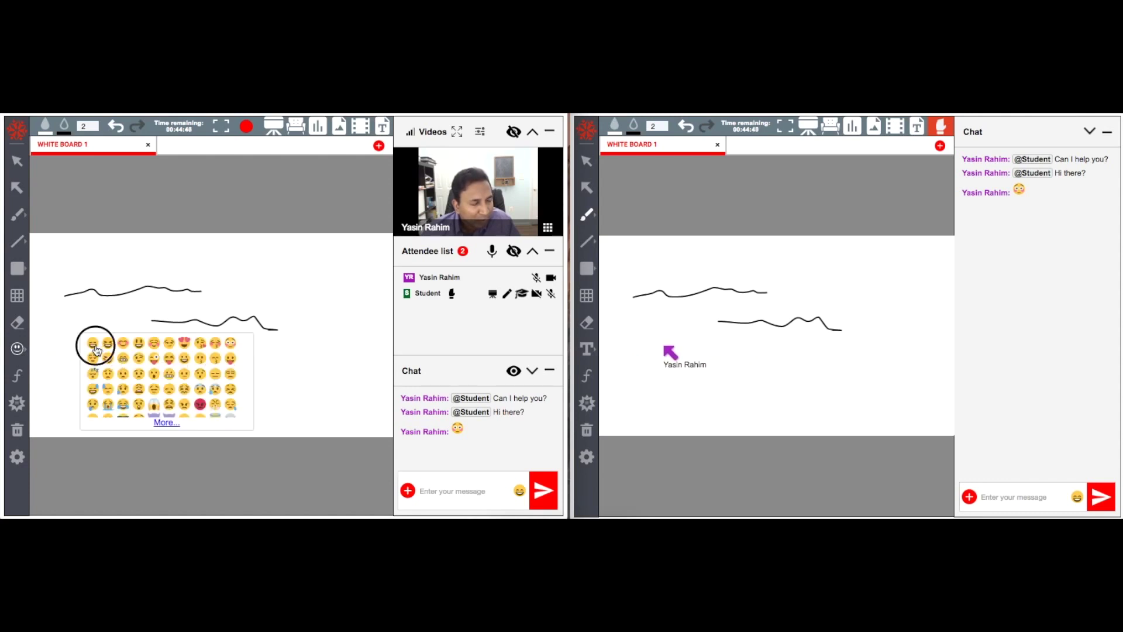
- Enlarge the smiley on the whiteboard and position it at the right end of the second wavy line
click(17, 161)
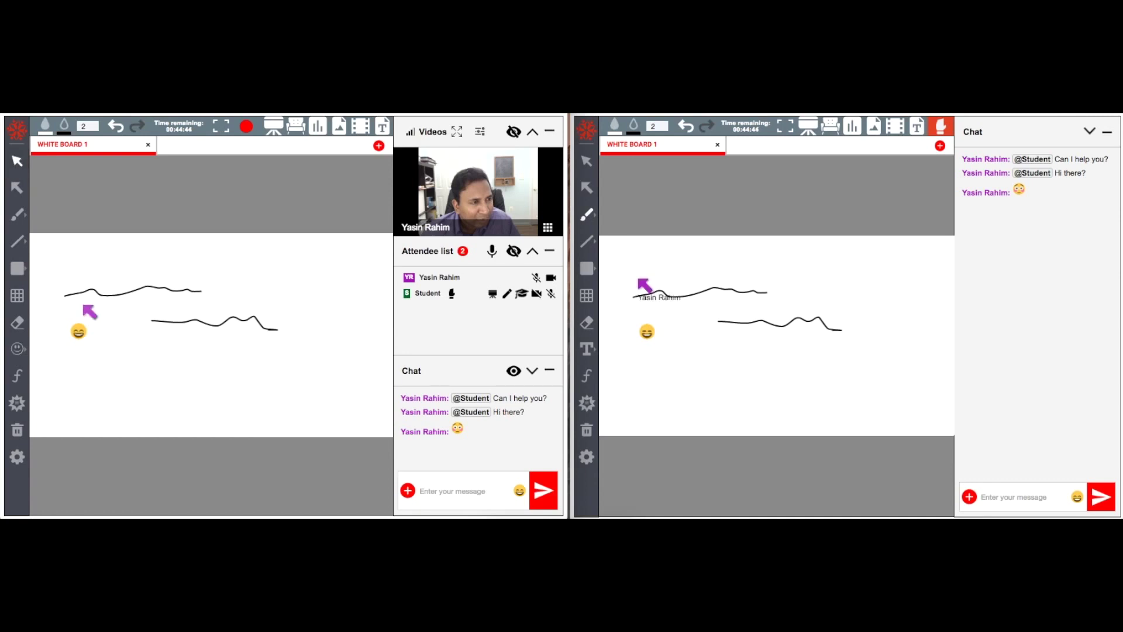
click(81, 334)
drag(95, 345, 334, 304)
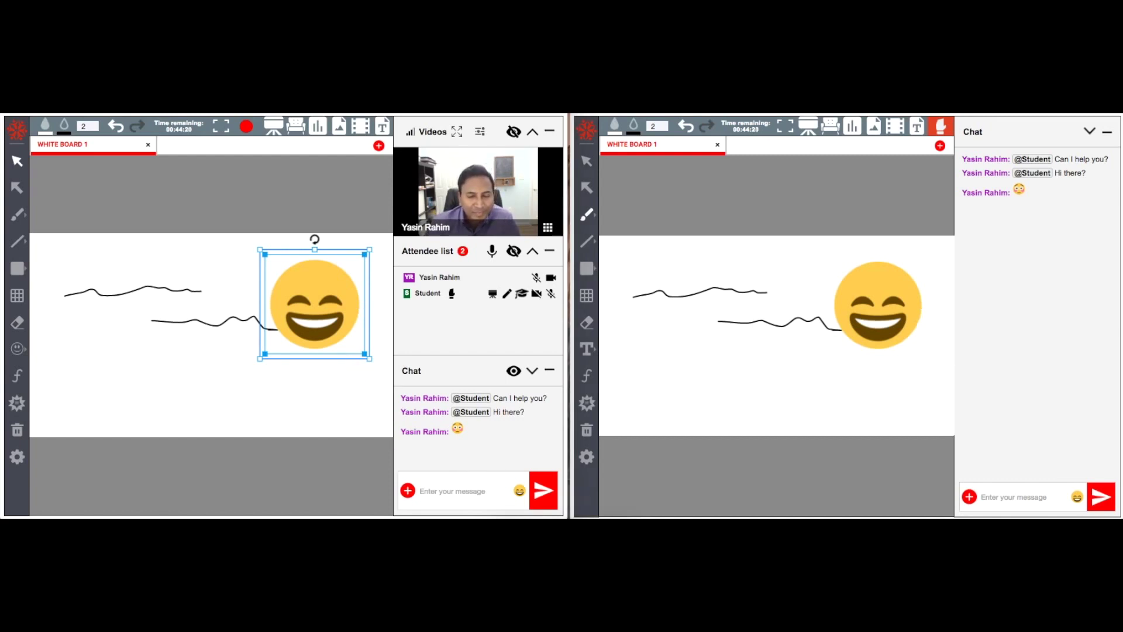
- Upload a file from the DEMO folder in Documents to the teacher's chat
click(408, 494)
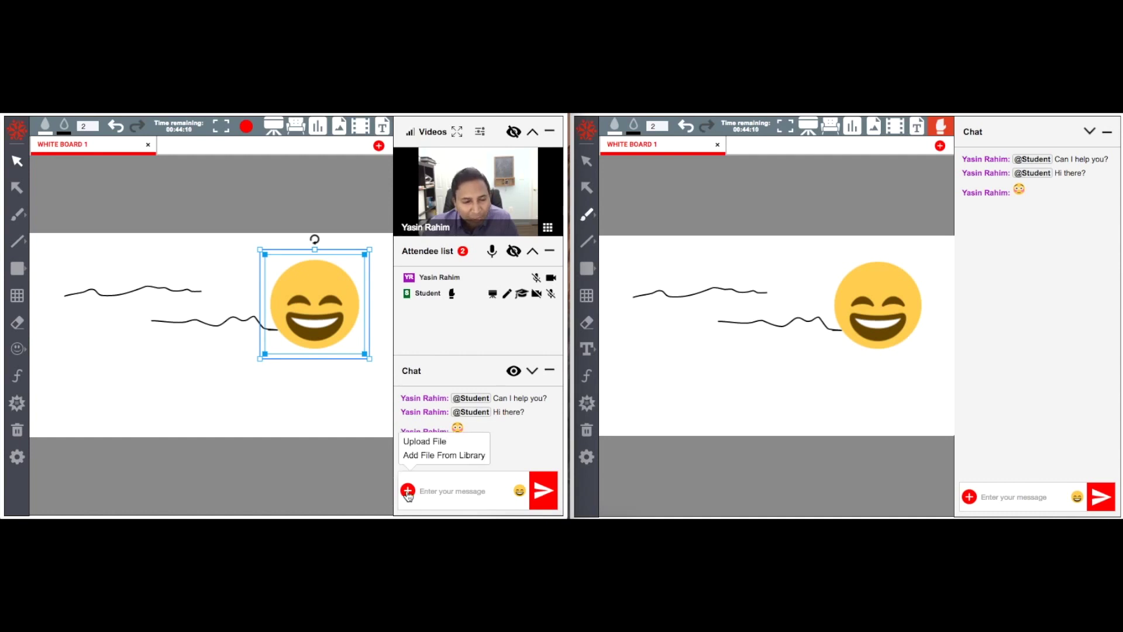
click(433, 442)
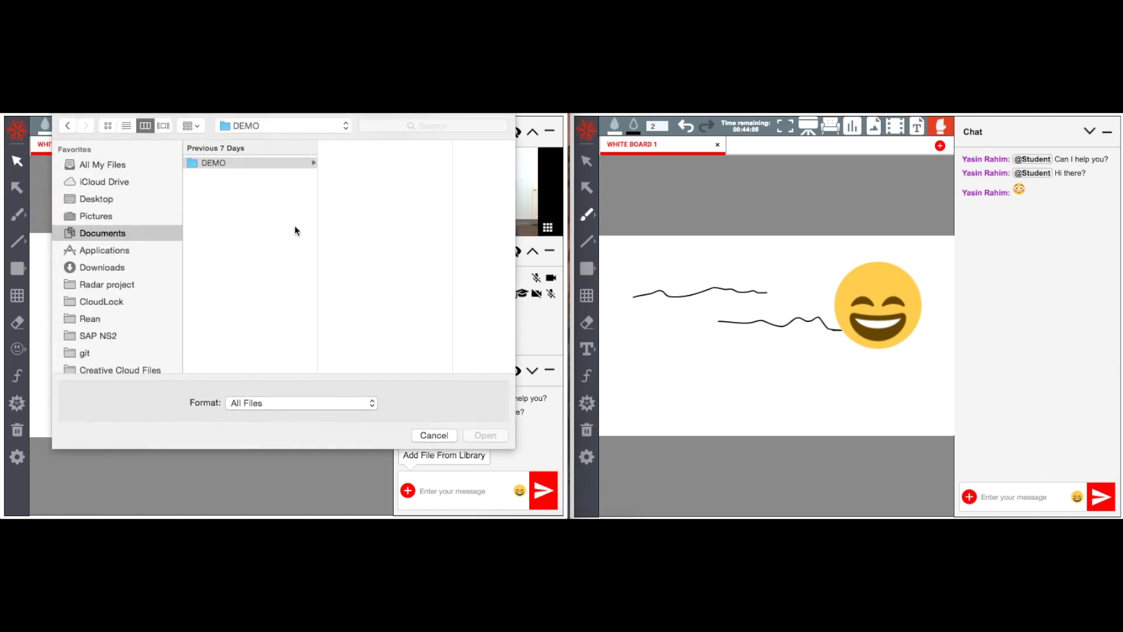
double_click(377, 163)
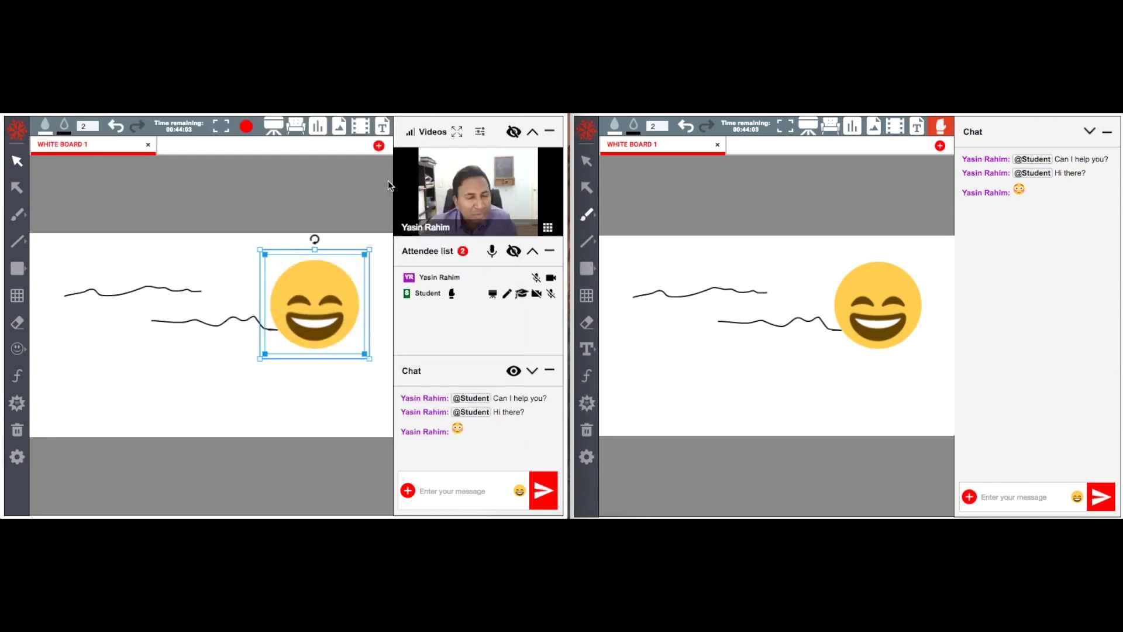